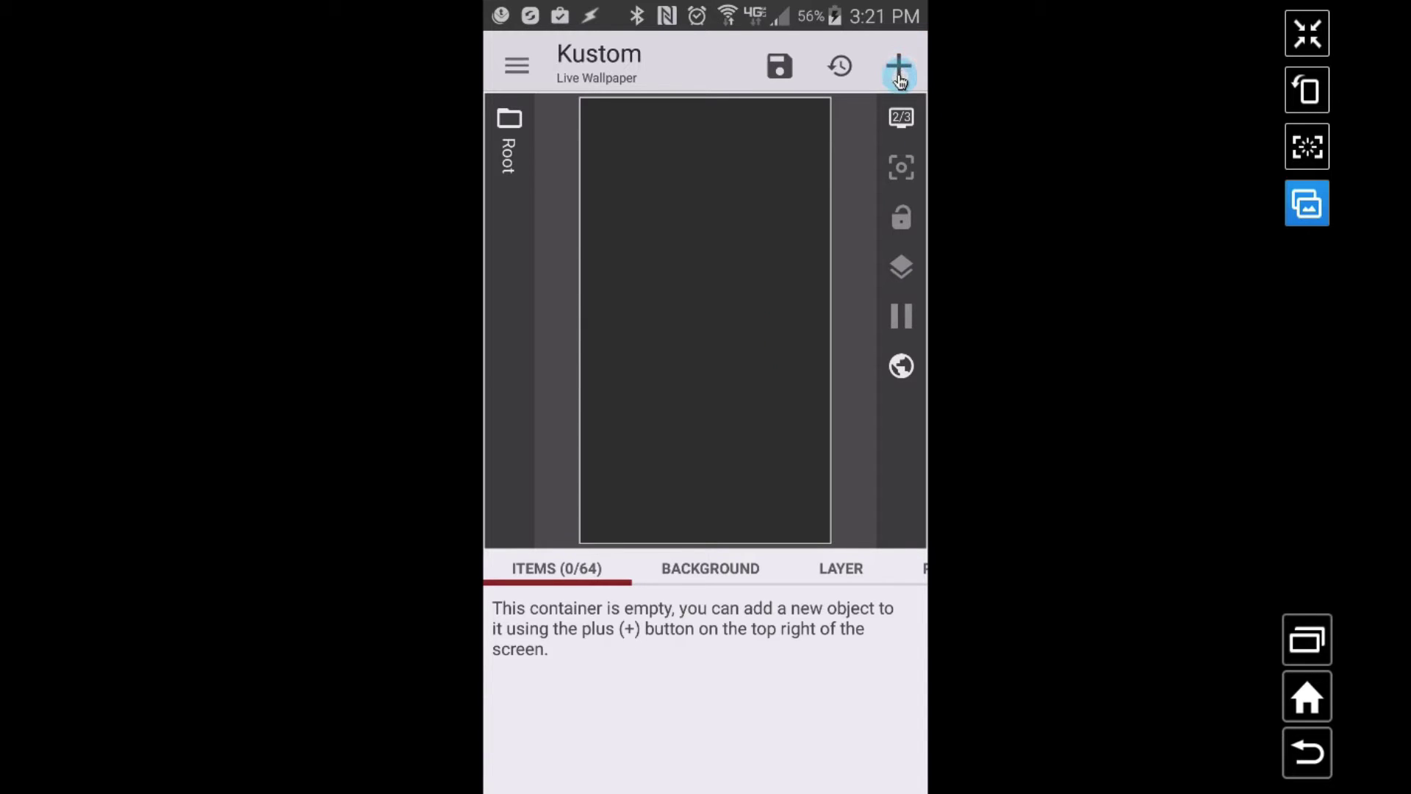
Switch to SD Maid and examine the images and text files stored in the klwp tu folder.
key(F3)
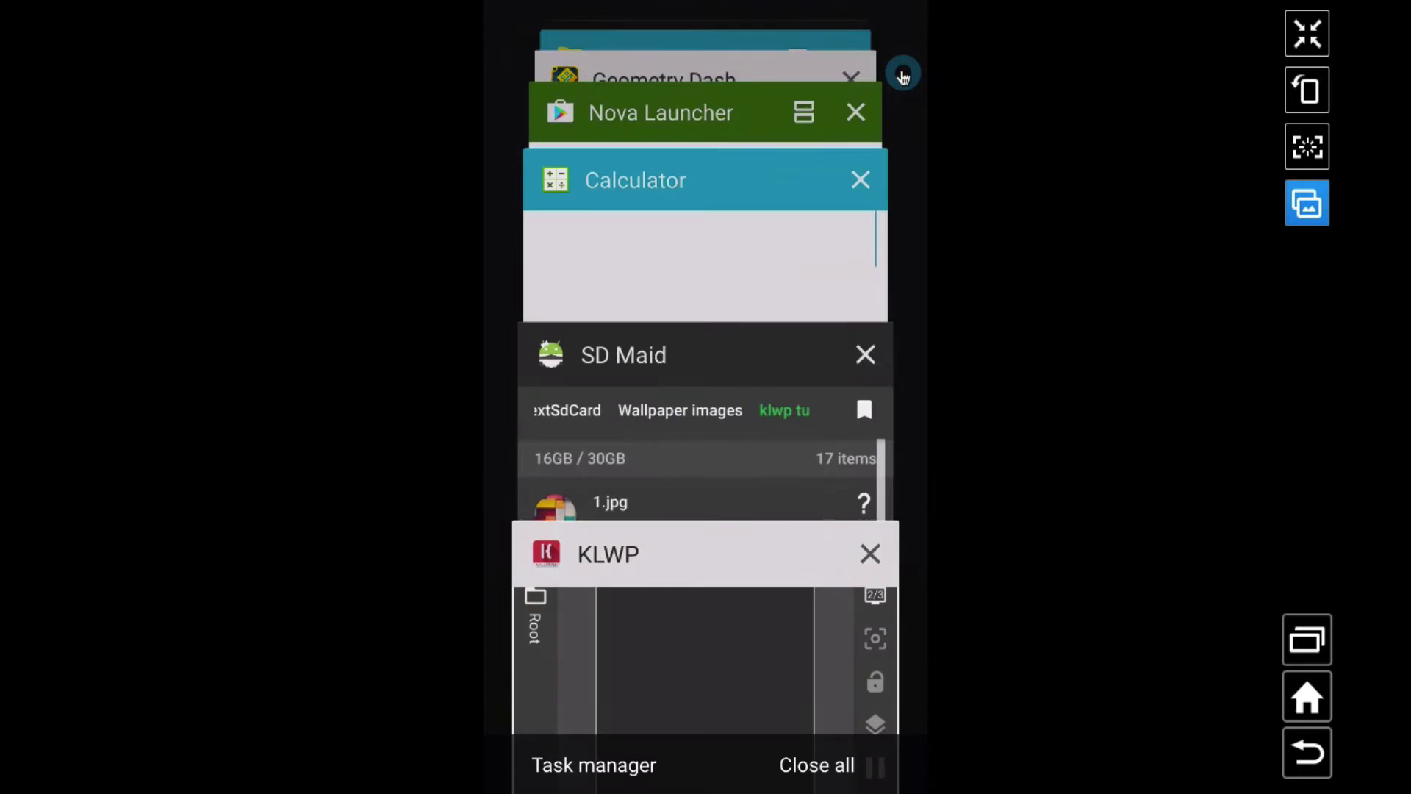
click(718, 346)
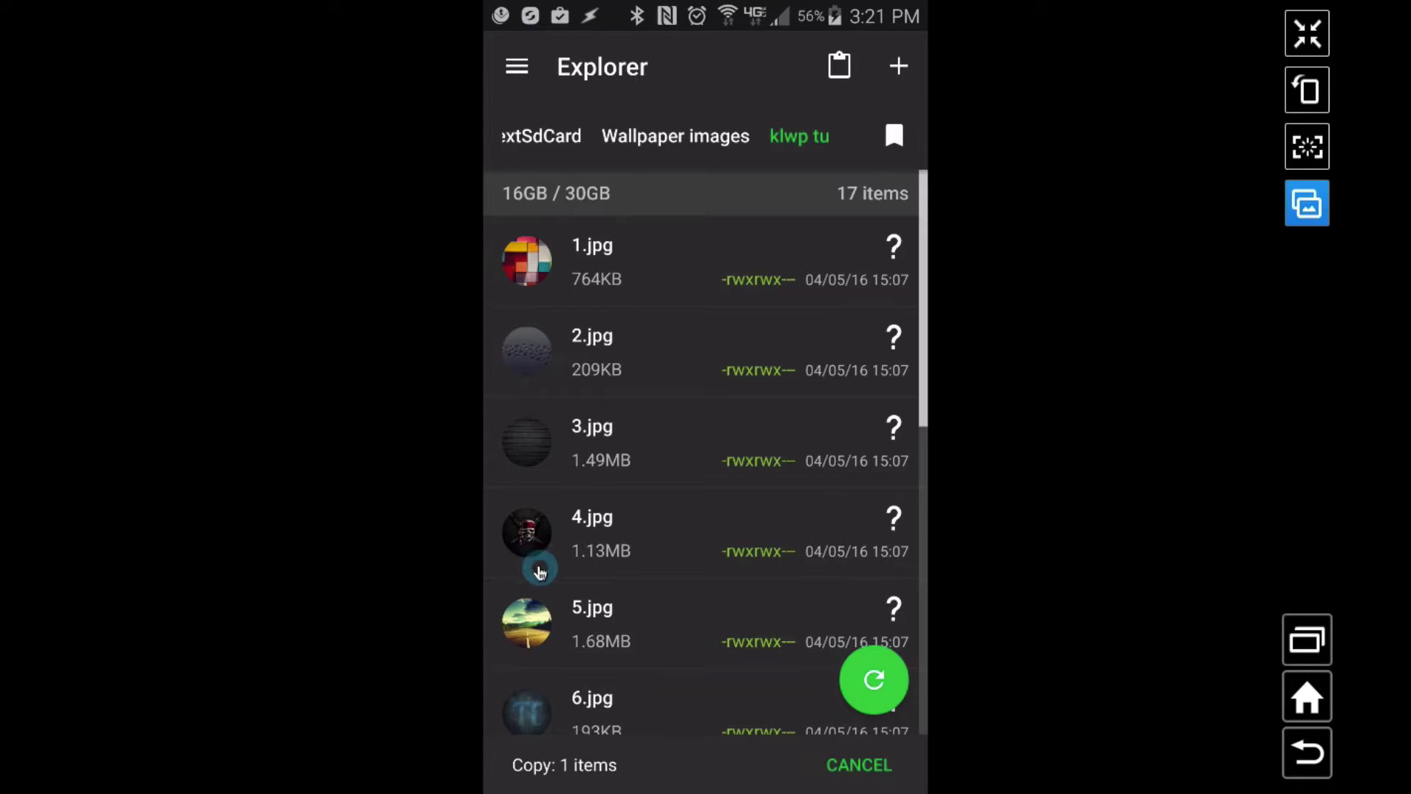
drag(536, 614, 607, 412)
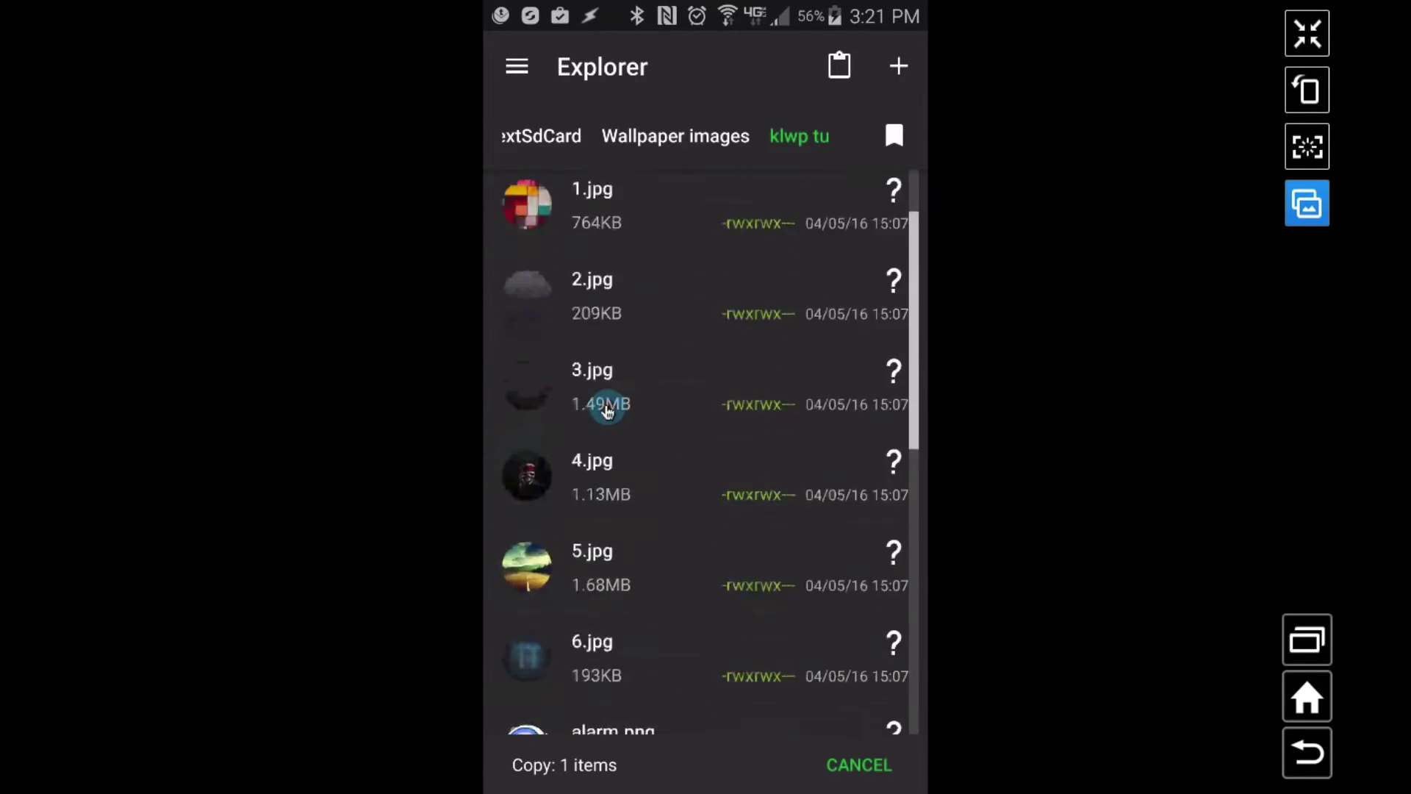
drag(675, 551, 673, 286)
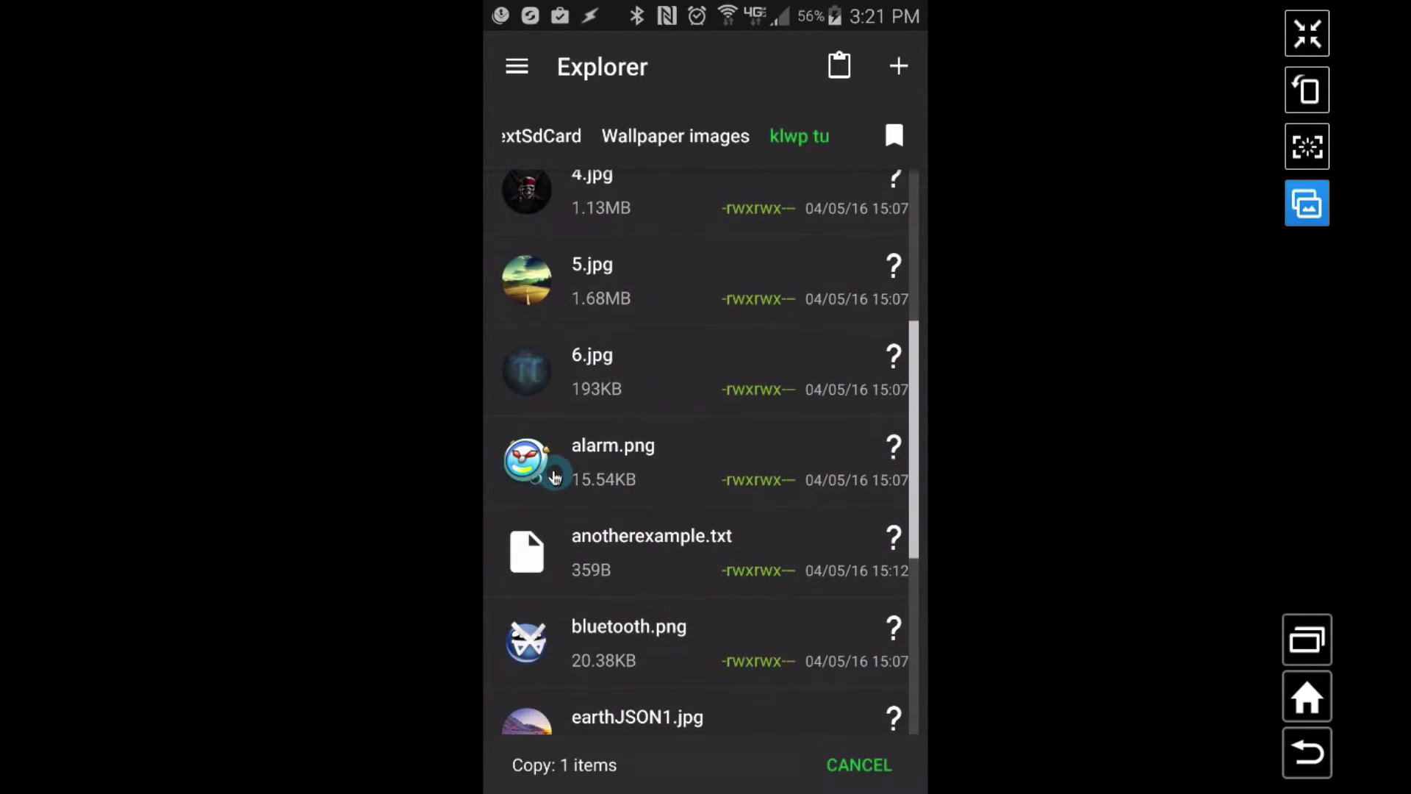
drag(694, 369, 695, 277)
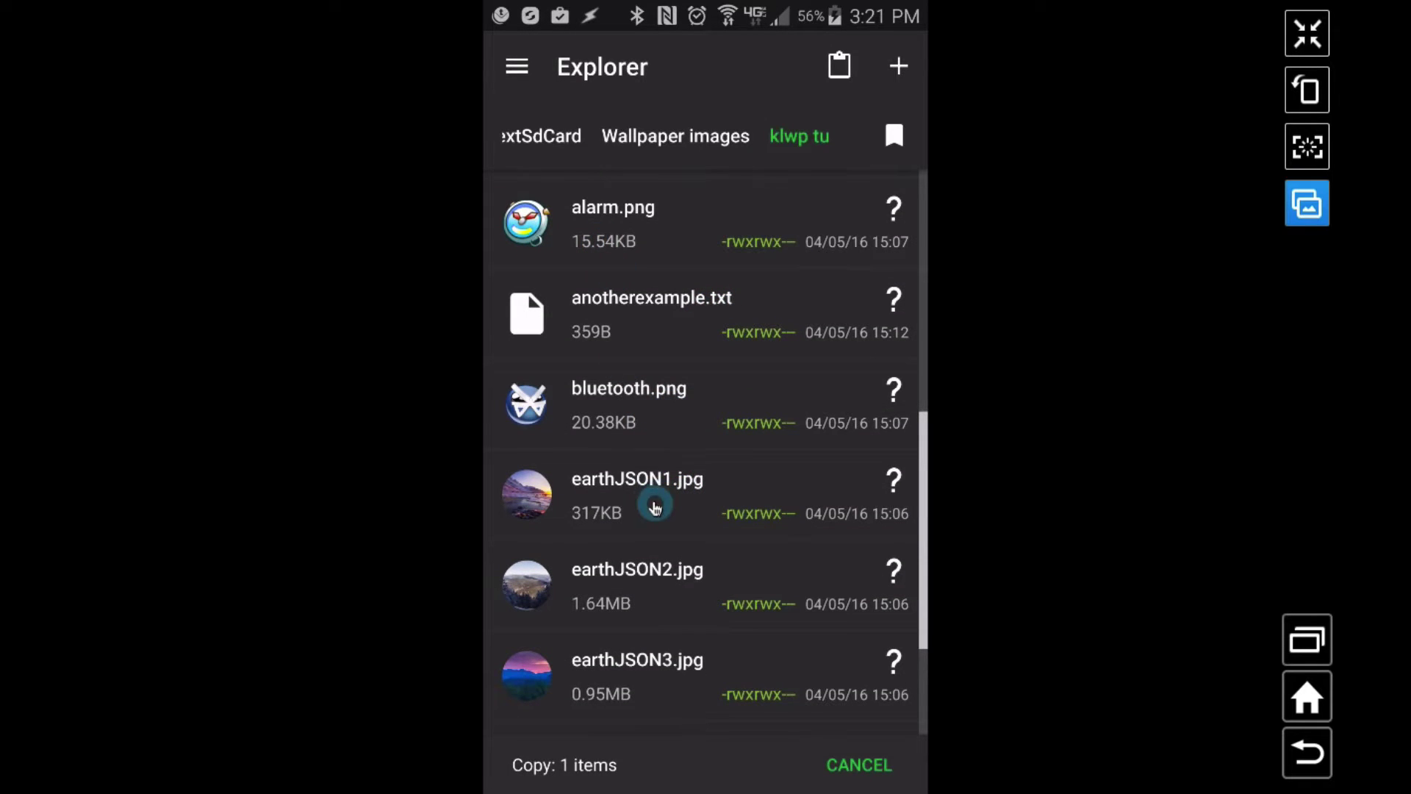
drag(671, 589, 668, 305)
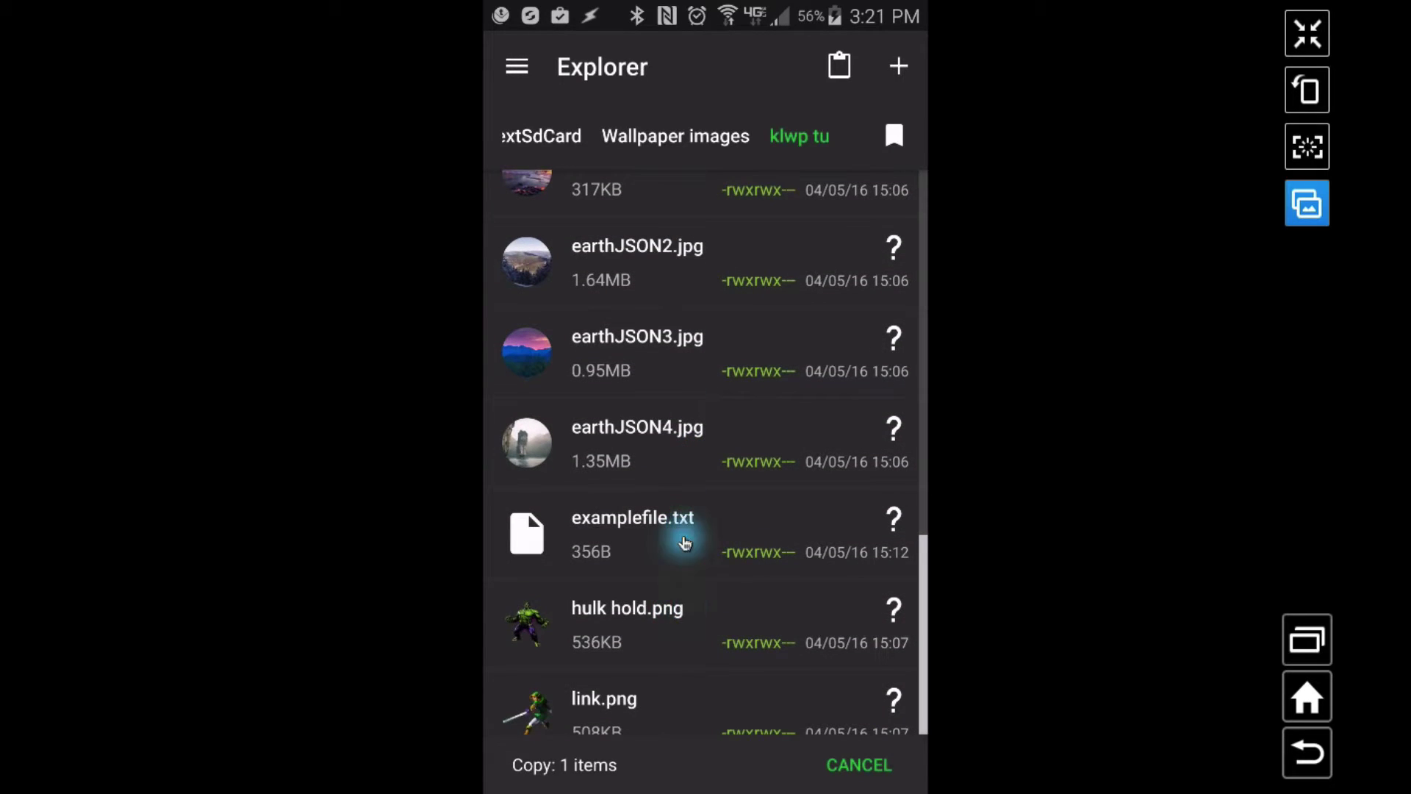
drag(684, 542, 677, 363)
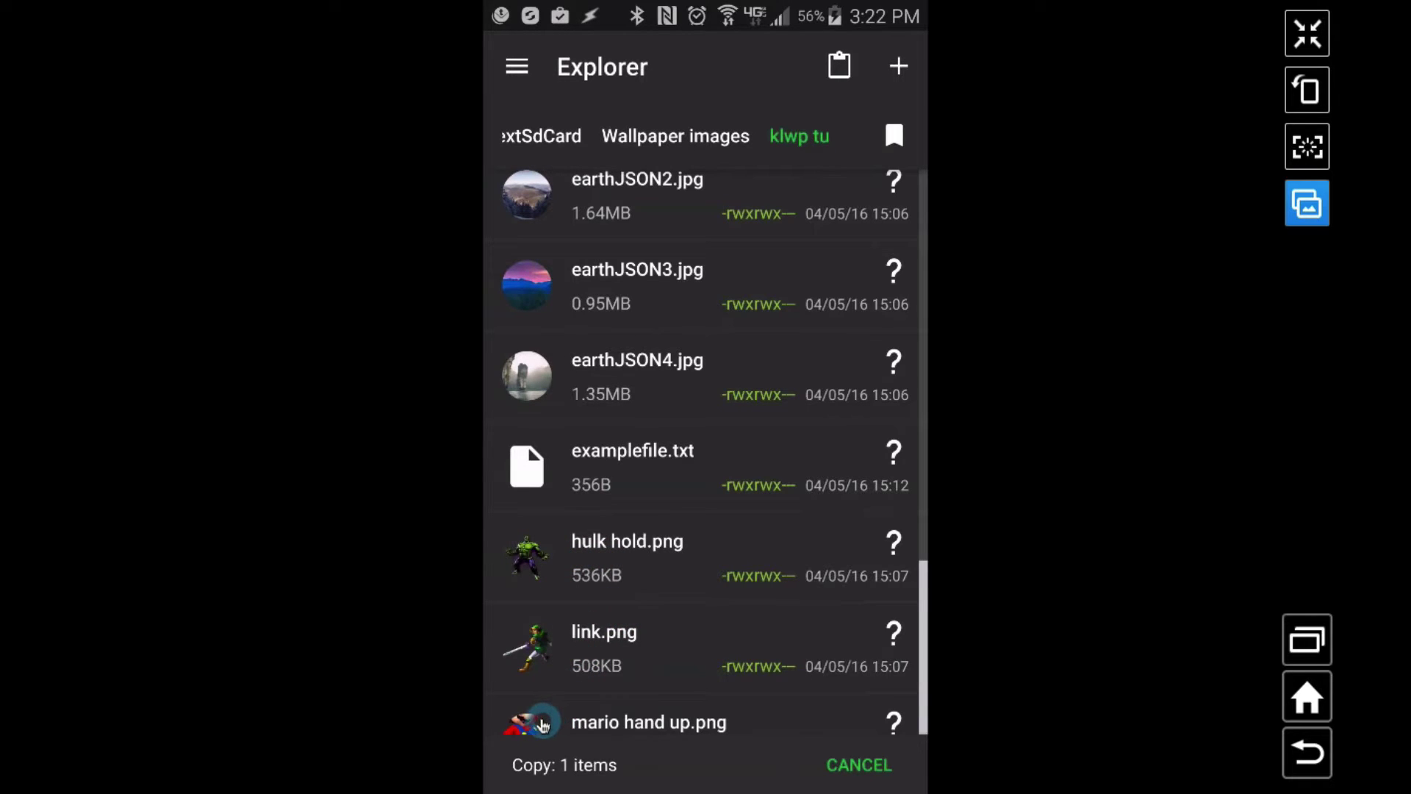
drag(688, 635, 682, 428)
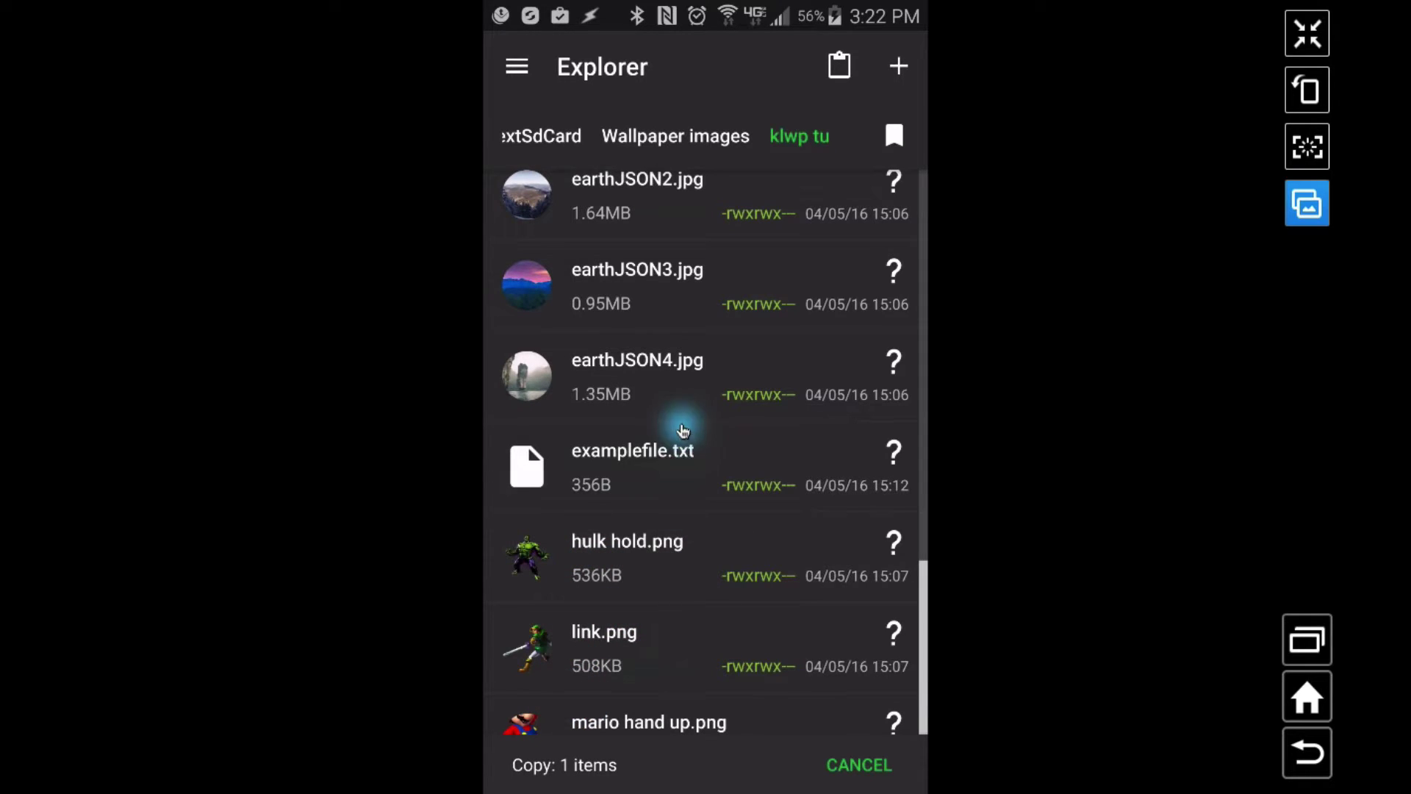
Copy the file path of 1.jpg in the klwp tu folder.
click(626, 724)
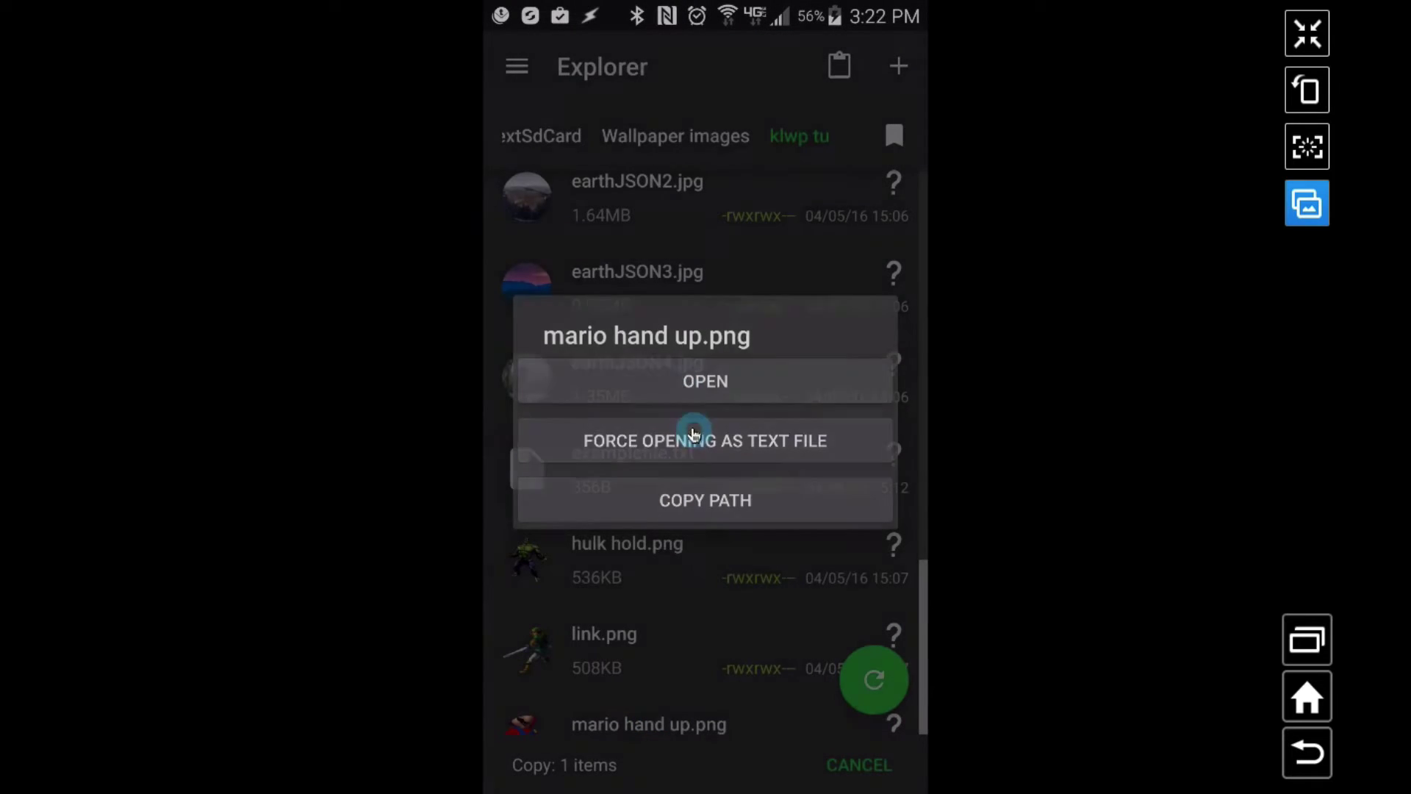
click(693, 439)
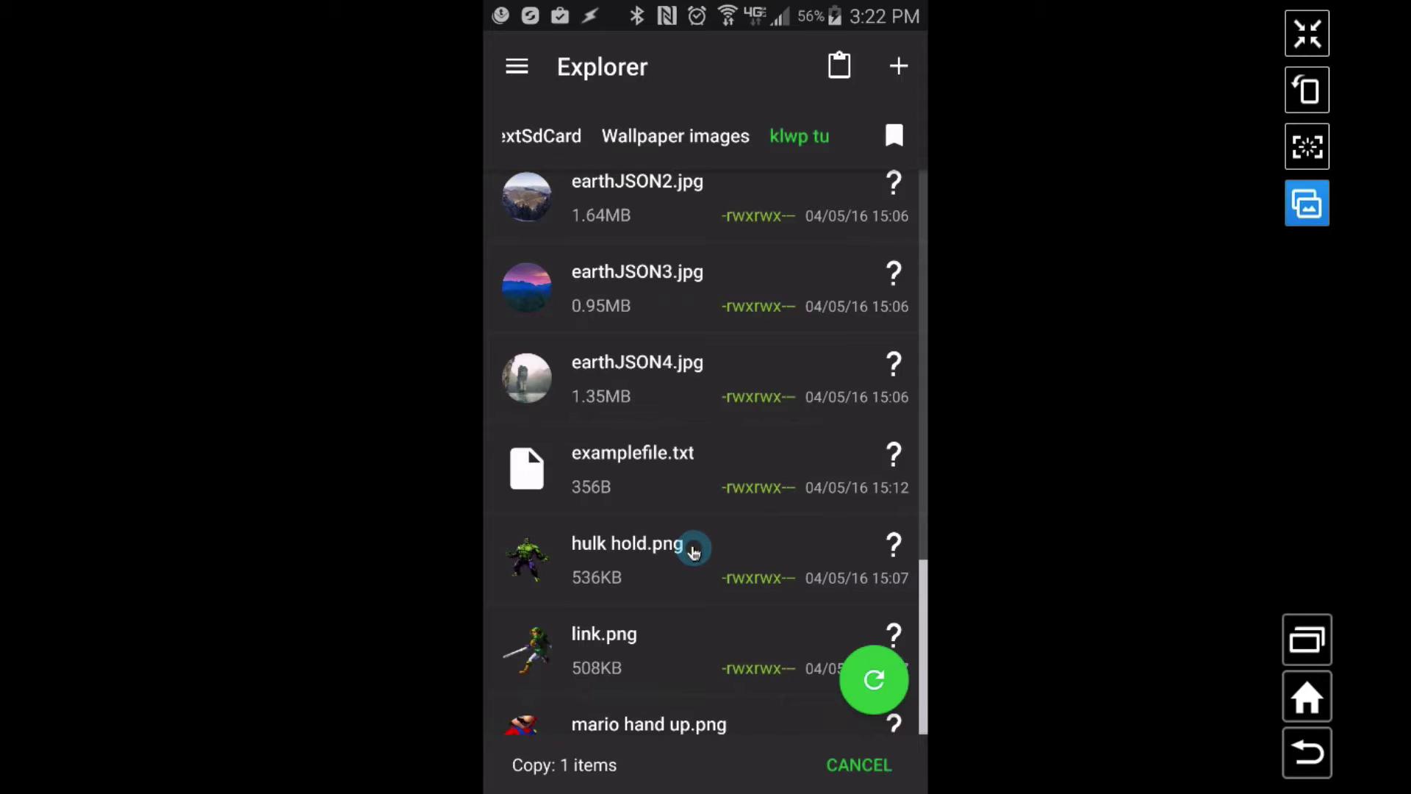
scroll(693, 551, up, 10)
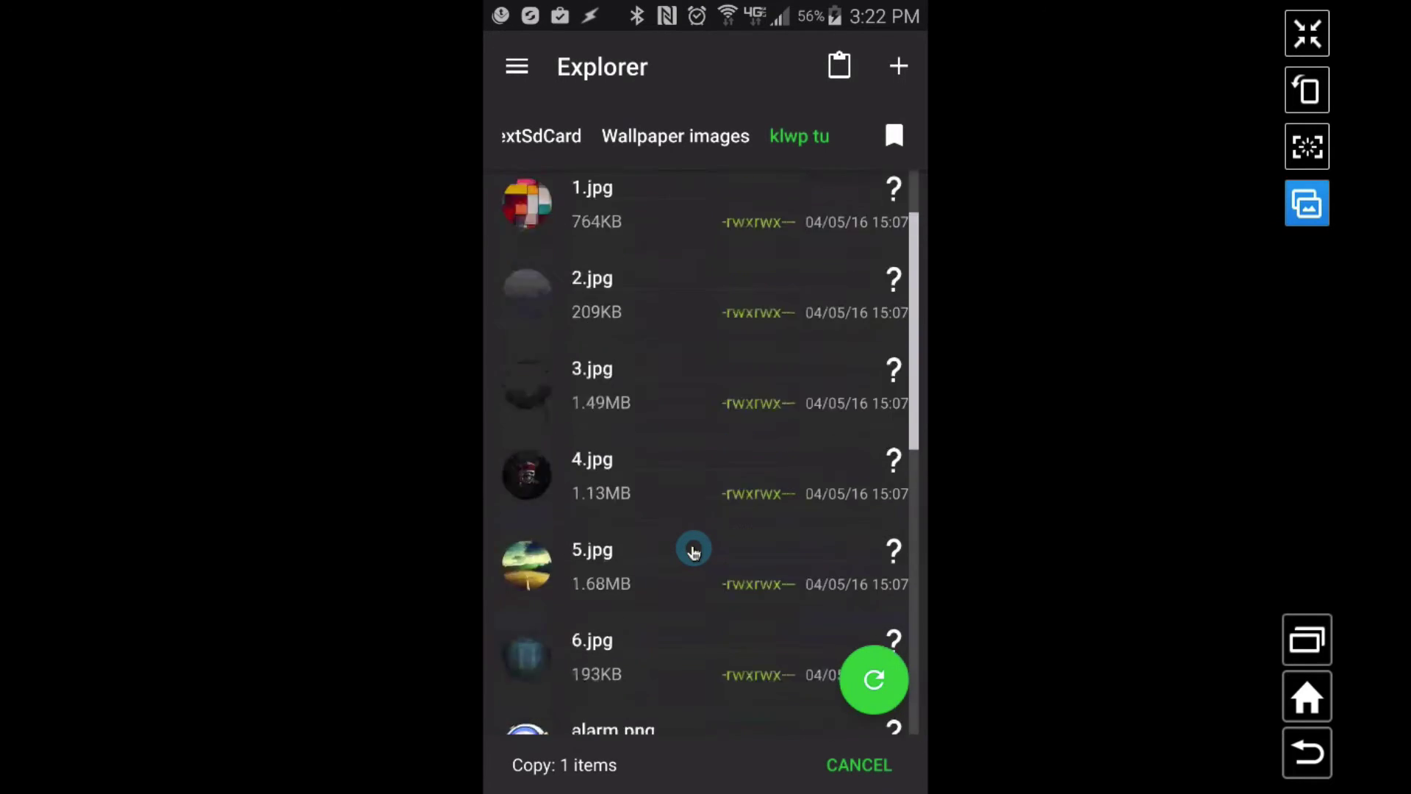
click(694, 551)
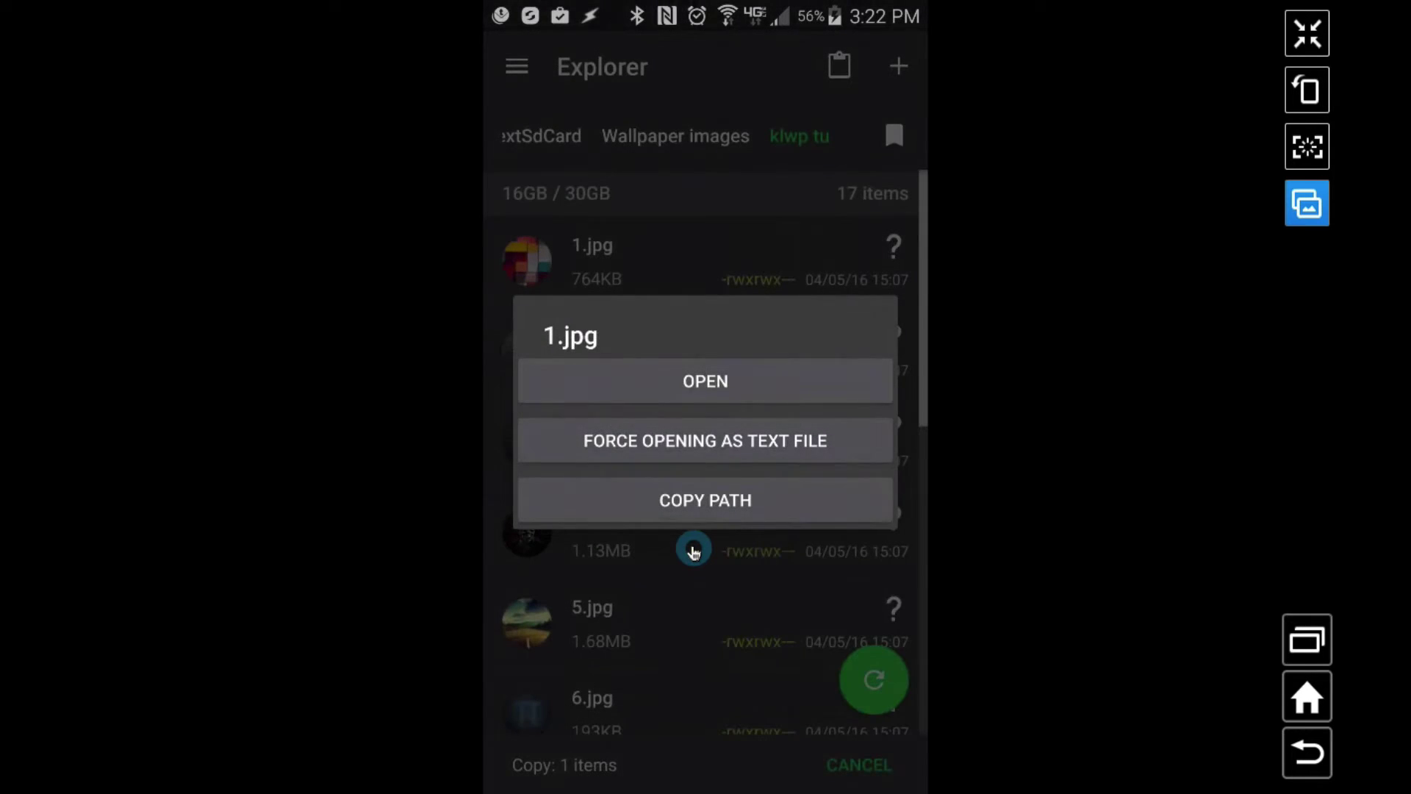
click(716, 503)
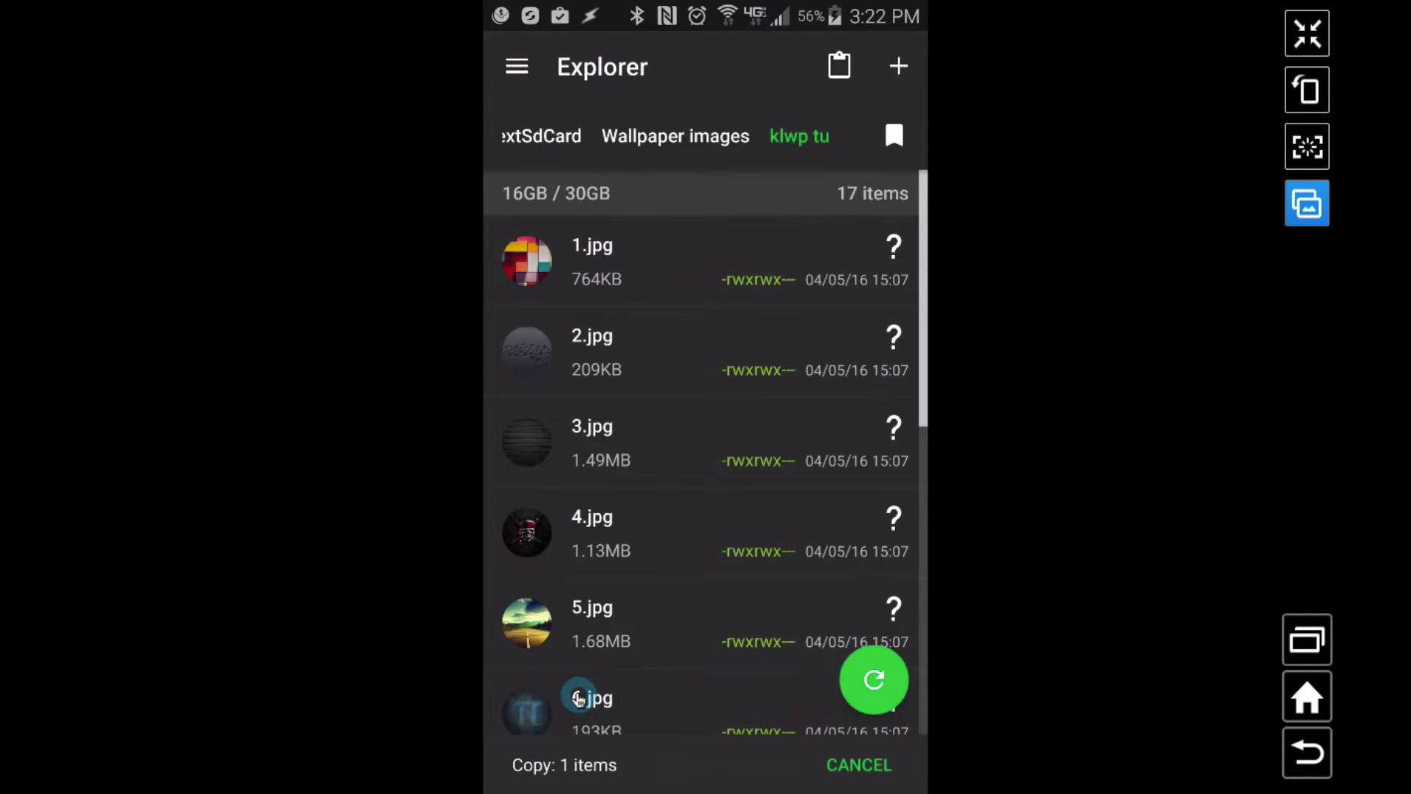
Switch to KLWP, add an image item to the root and open a formula for its bitmap.
key(alt+Tab)
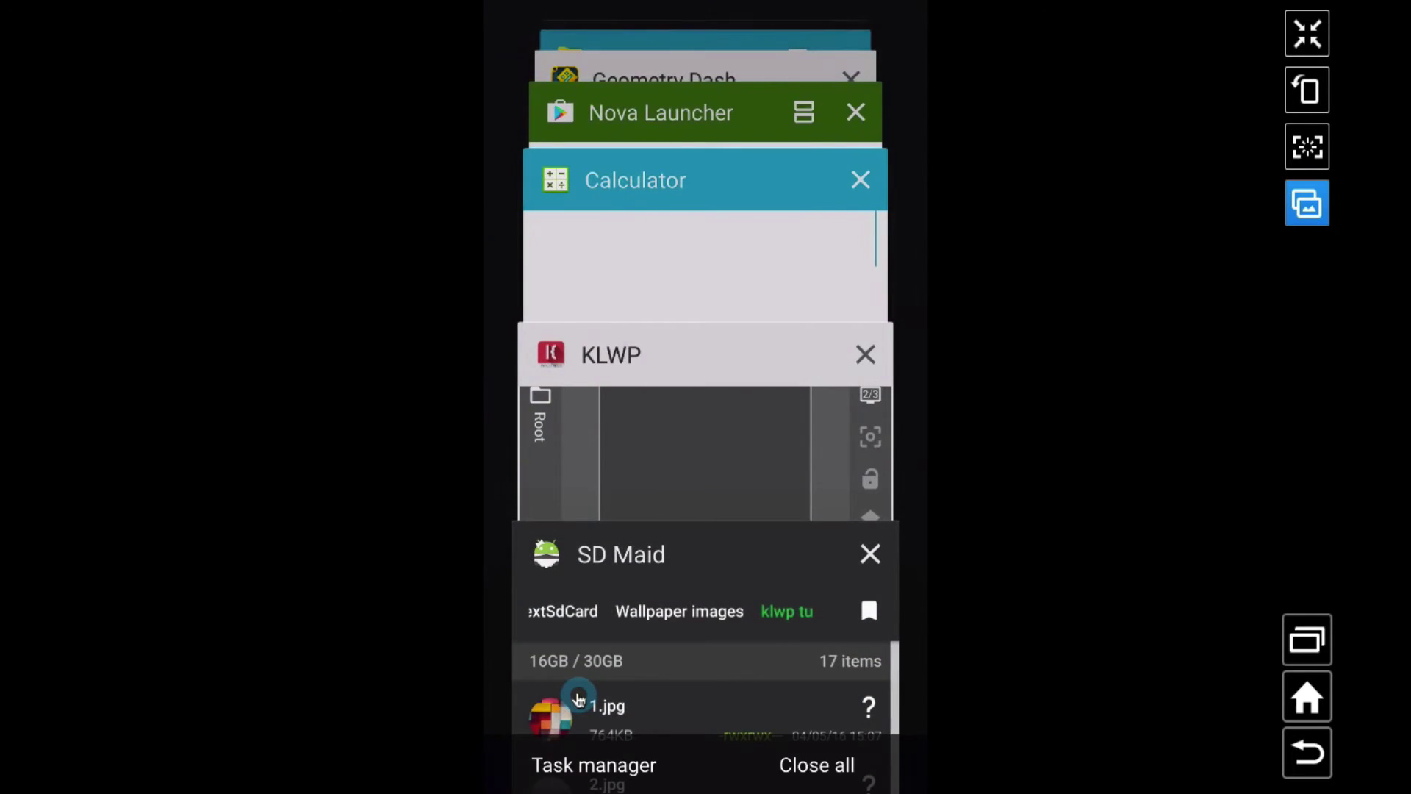
key(alt+Tab)
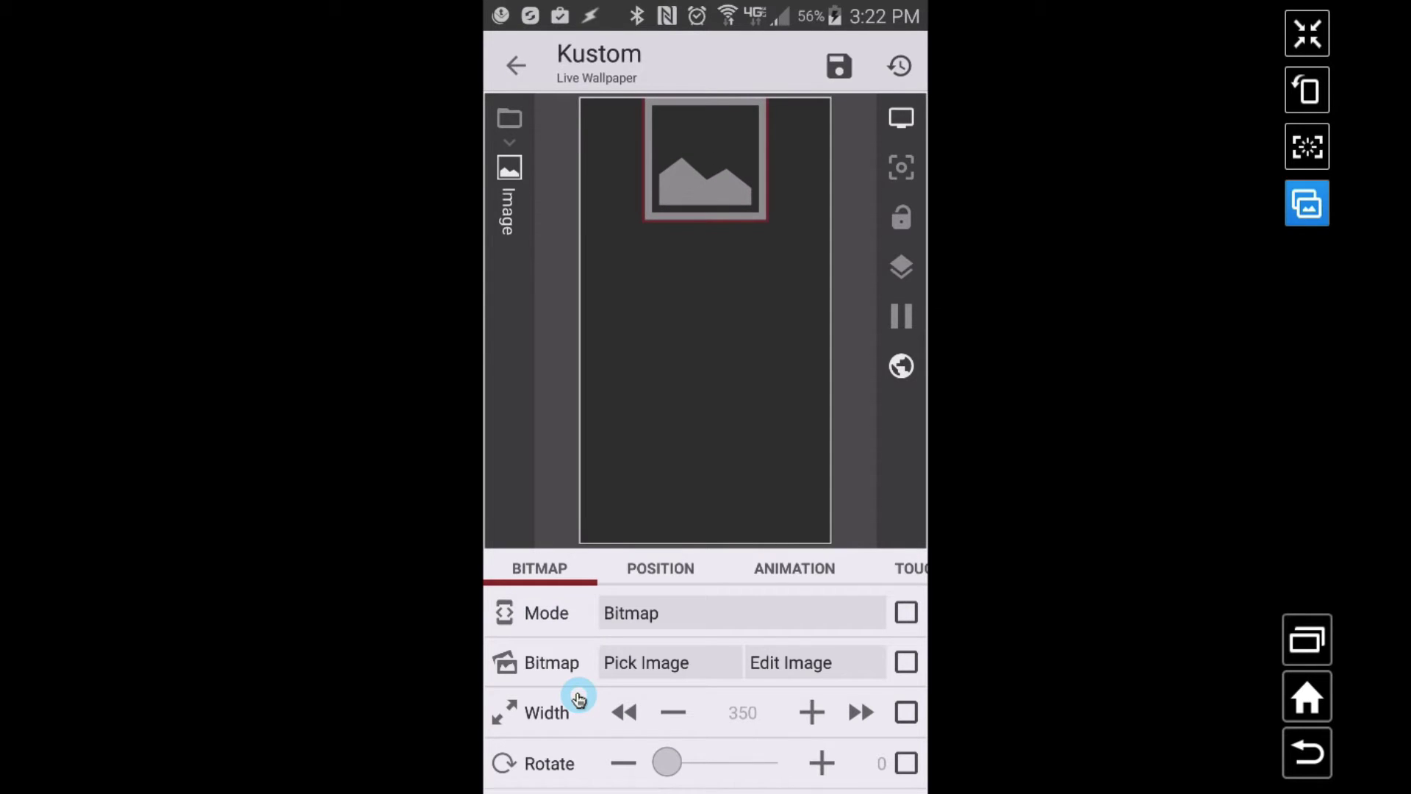
click(579, 695)
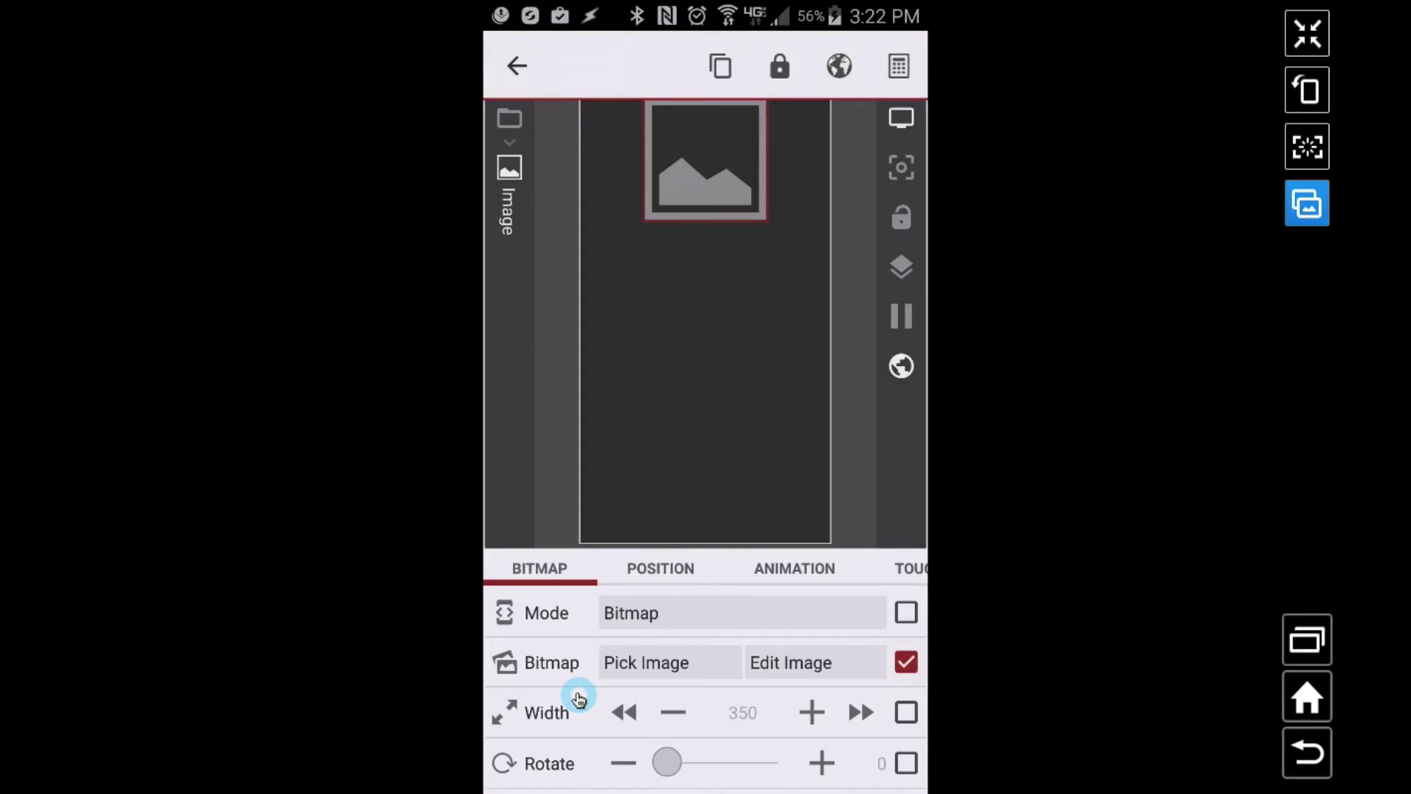
click(898, 65)
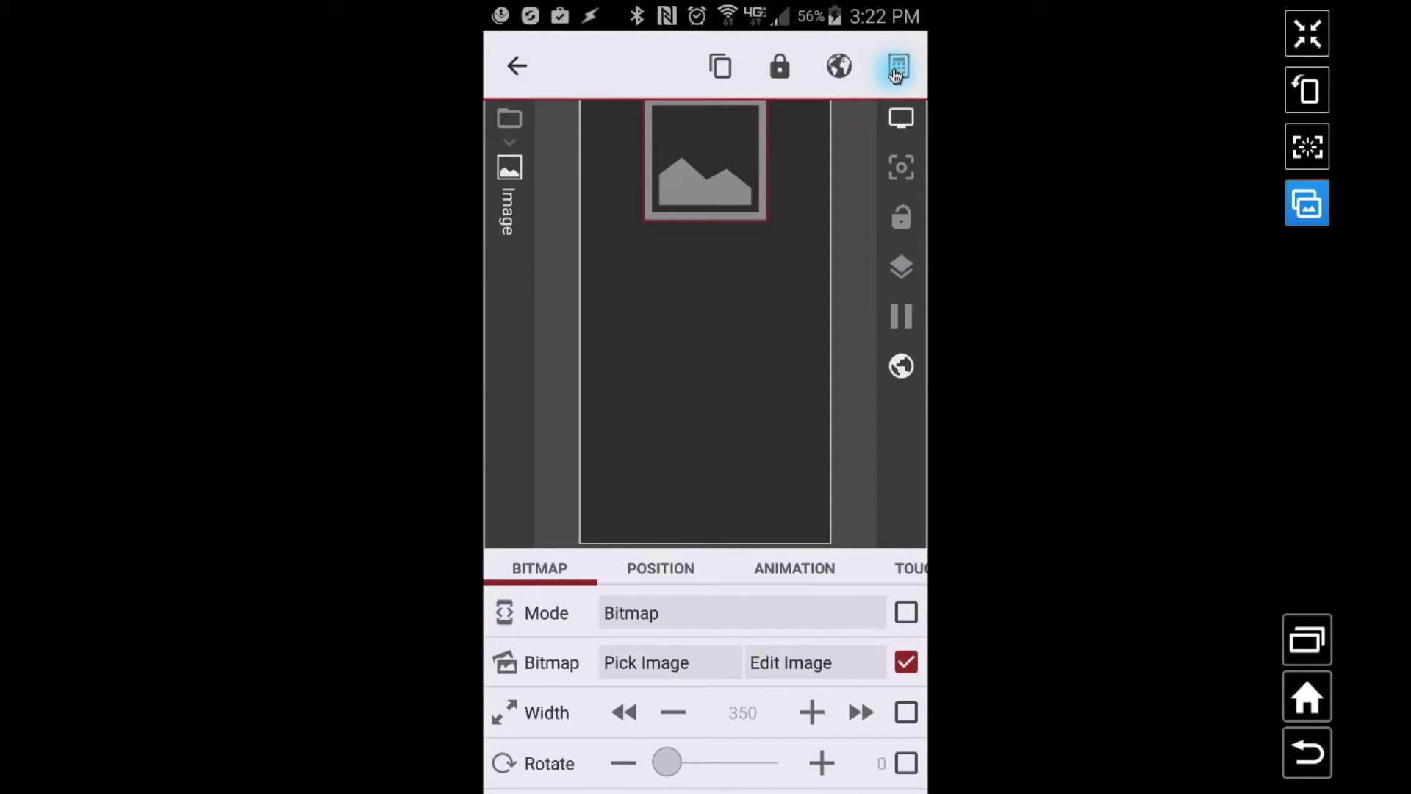
click(832, 228)
click(871, 661)
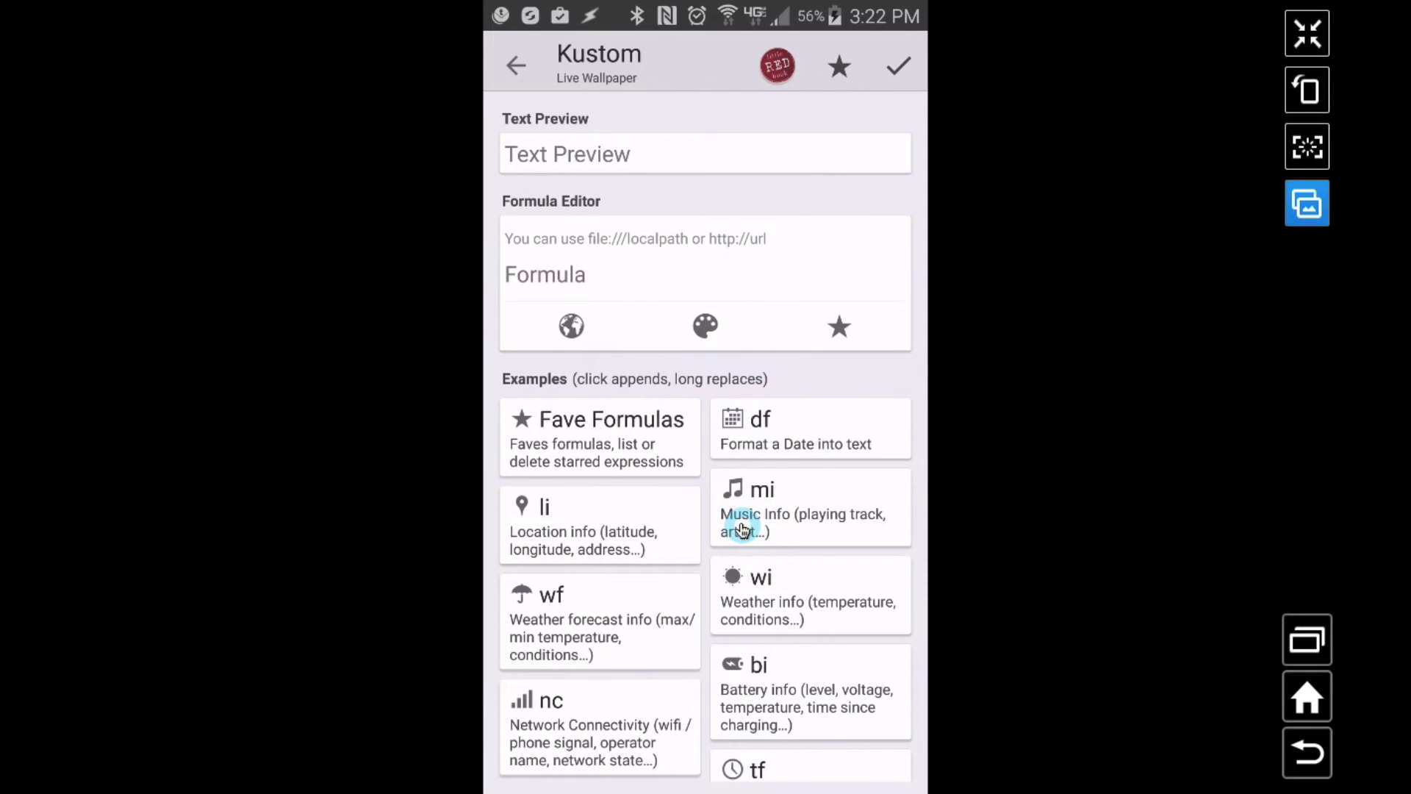
Insert the timer utility example formula $tu(rndimg, 15, "/sdcard/pictures")$ that picks a random image from a directory.
scroll(746, 533, down, 5)
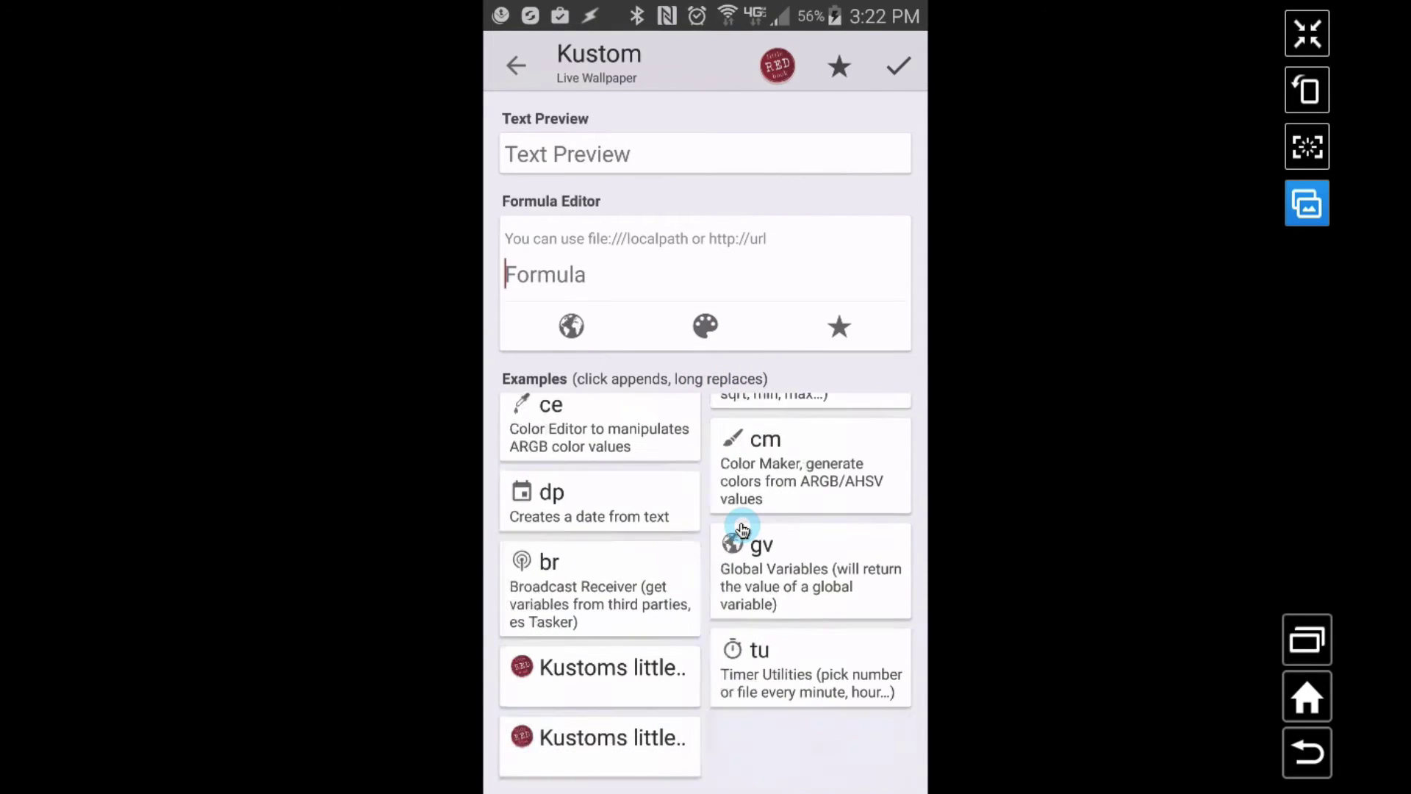
click(769, 668)
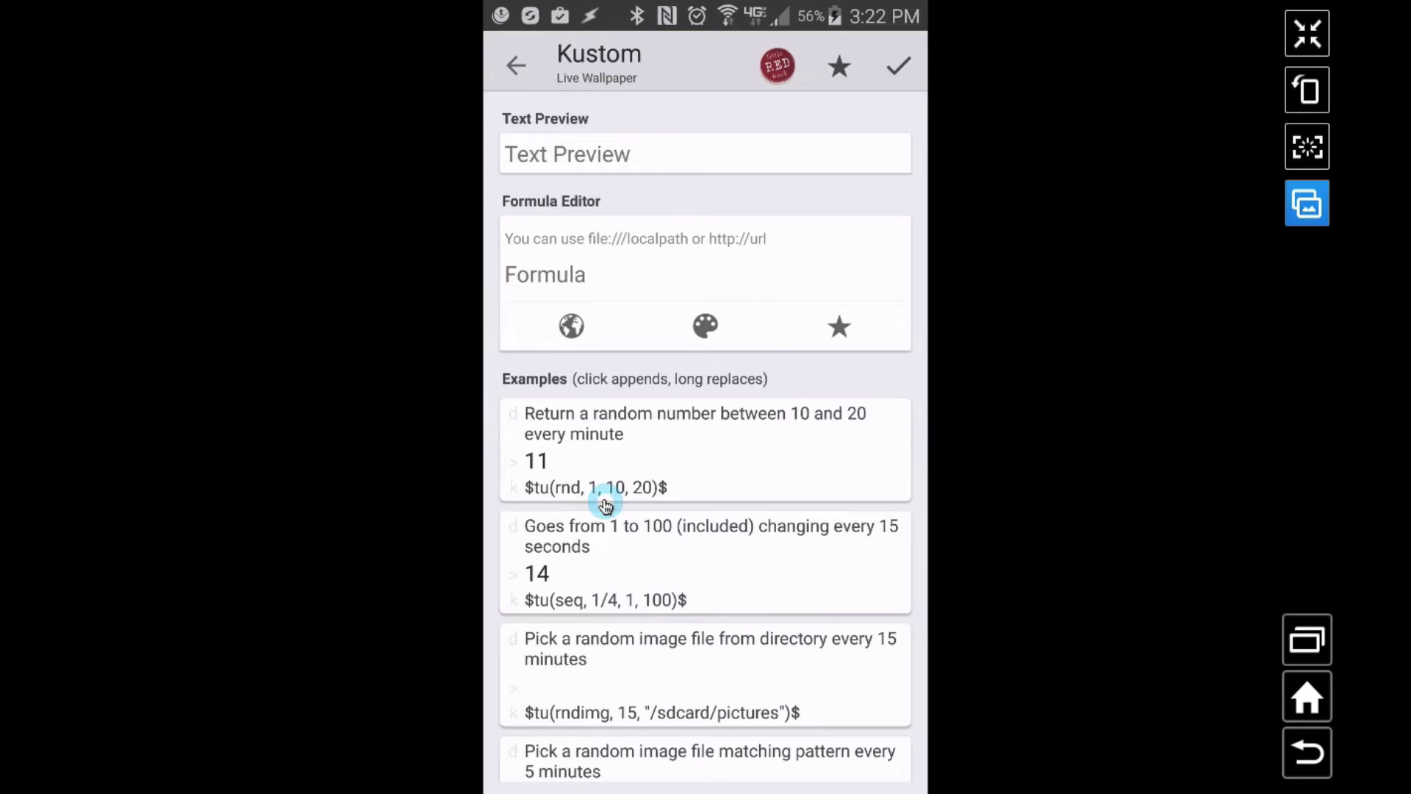
click(629, 713)
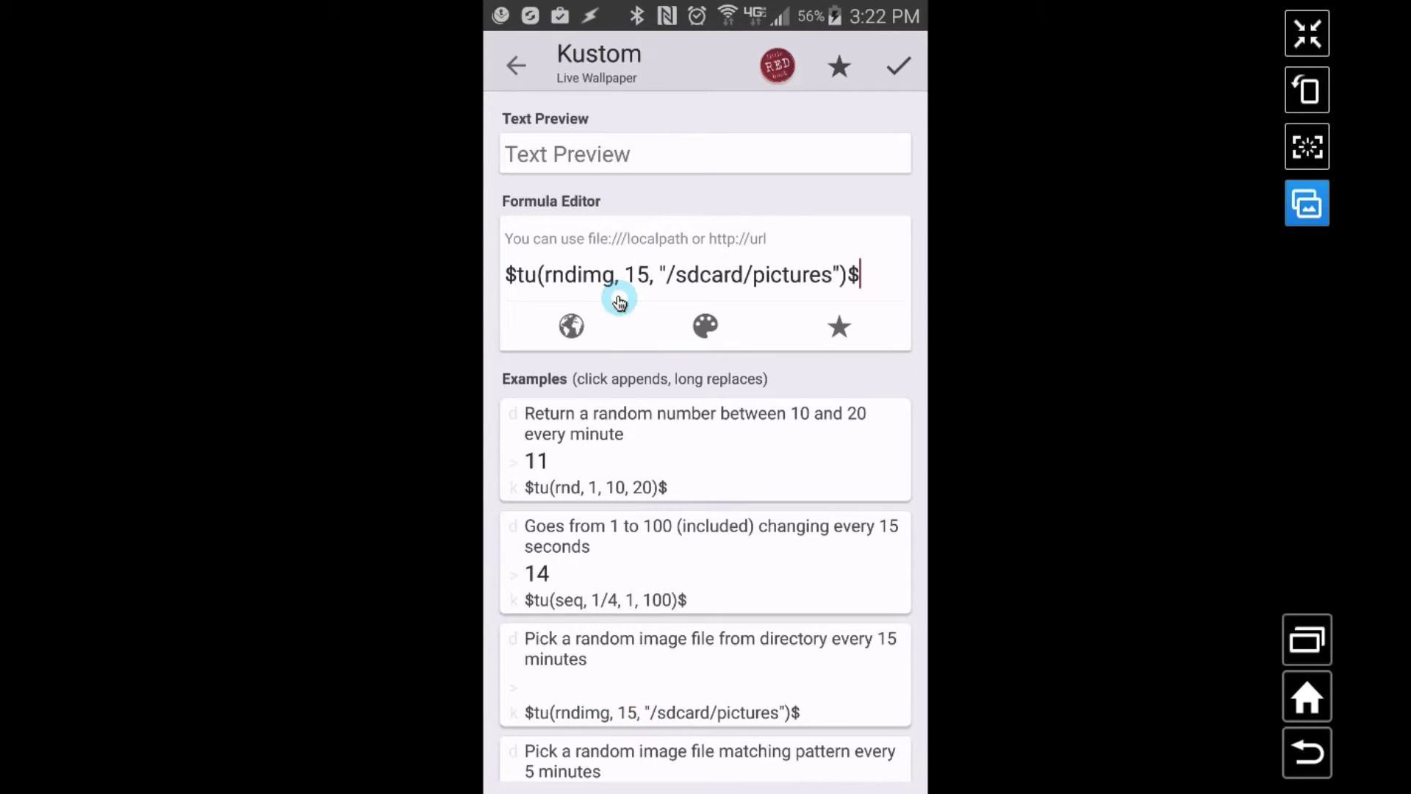
Set the timer argument of the random image formula to 1/30.
click(654, 330)
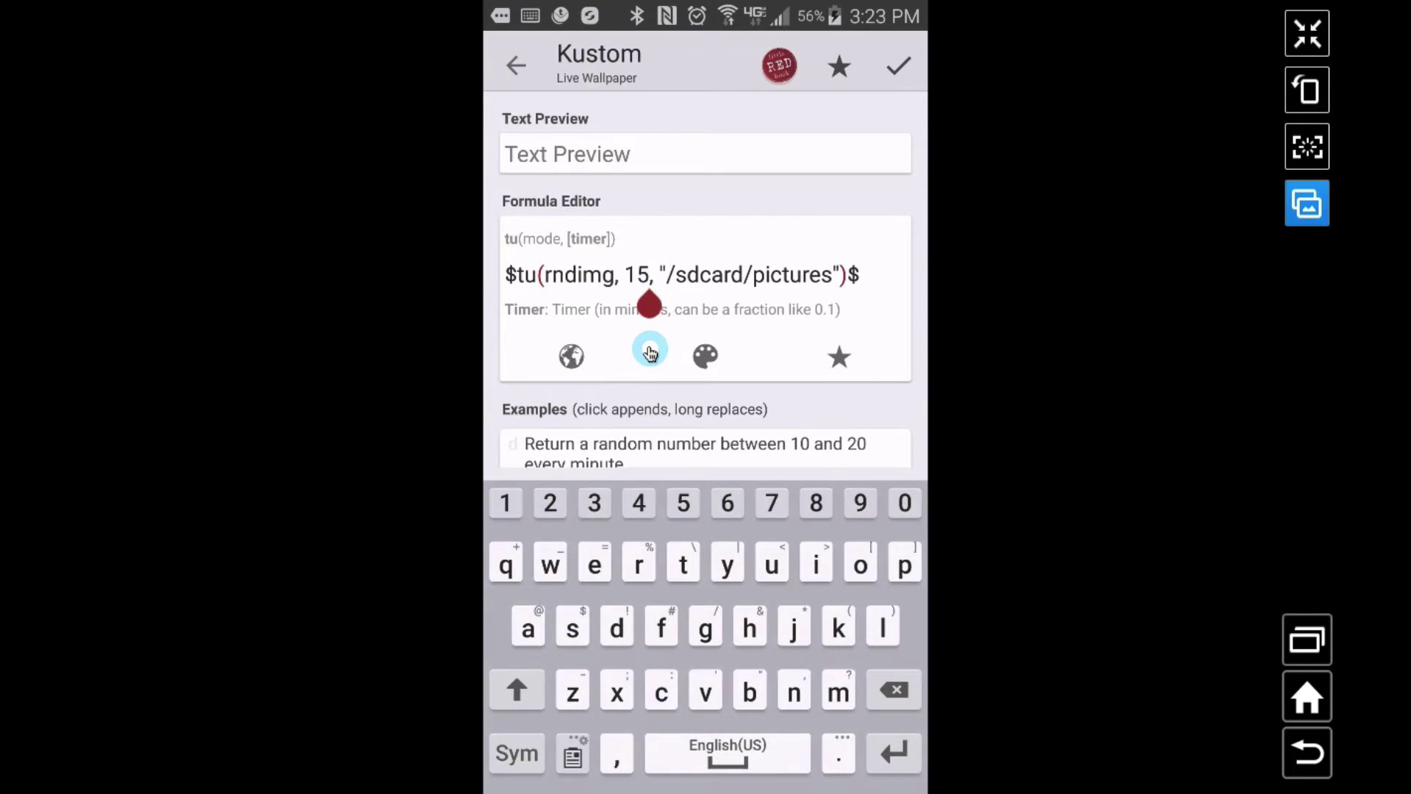
key(BackSpace)
key(BackSpace)
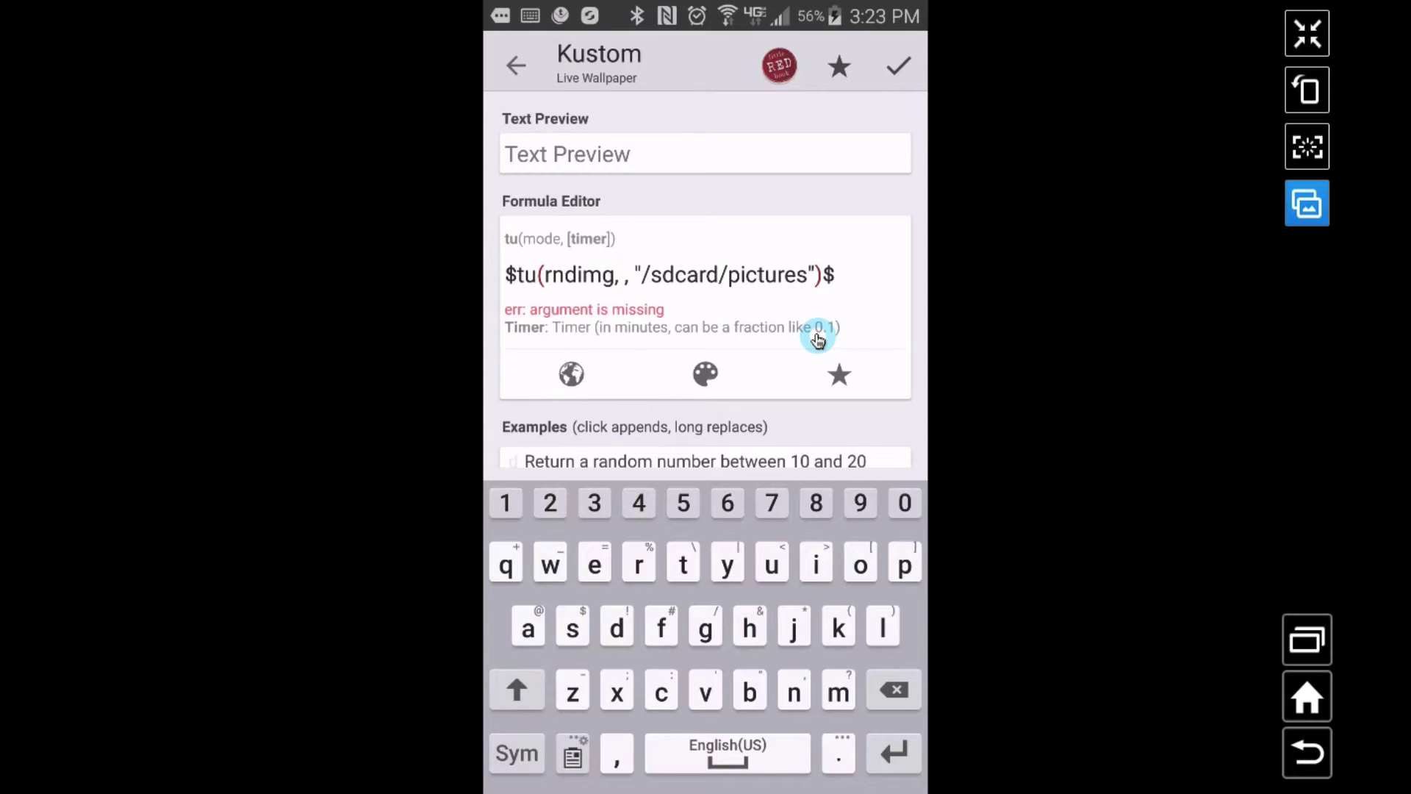
text(1)
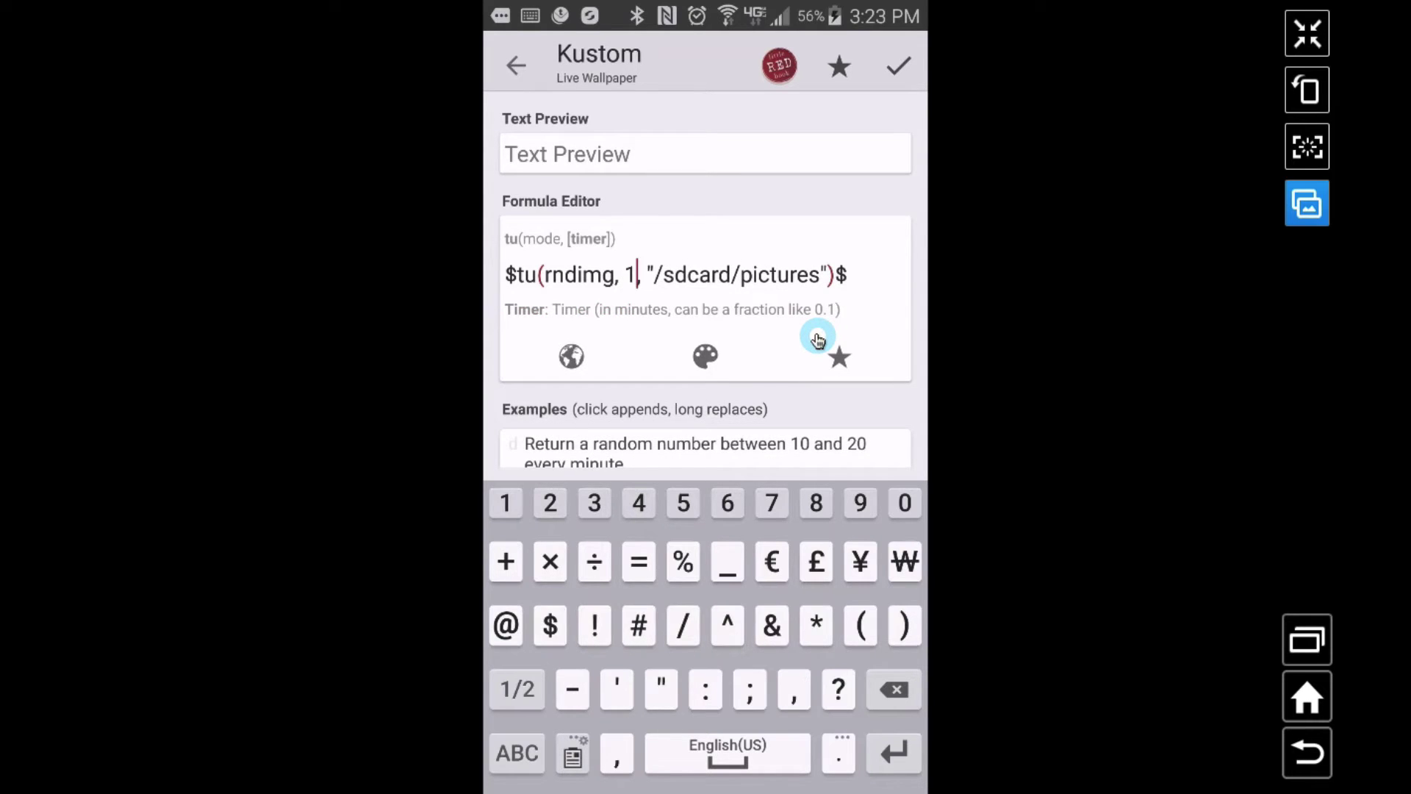
text(/30)
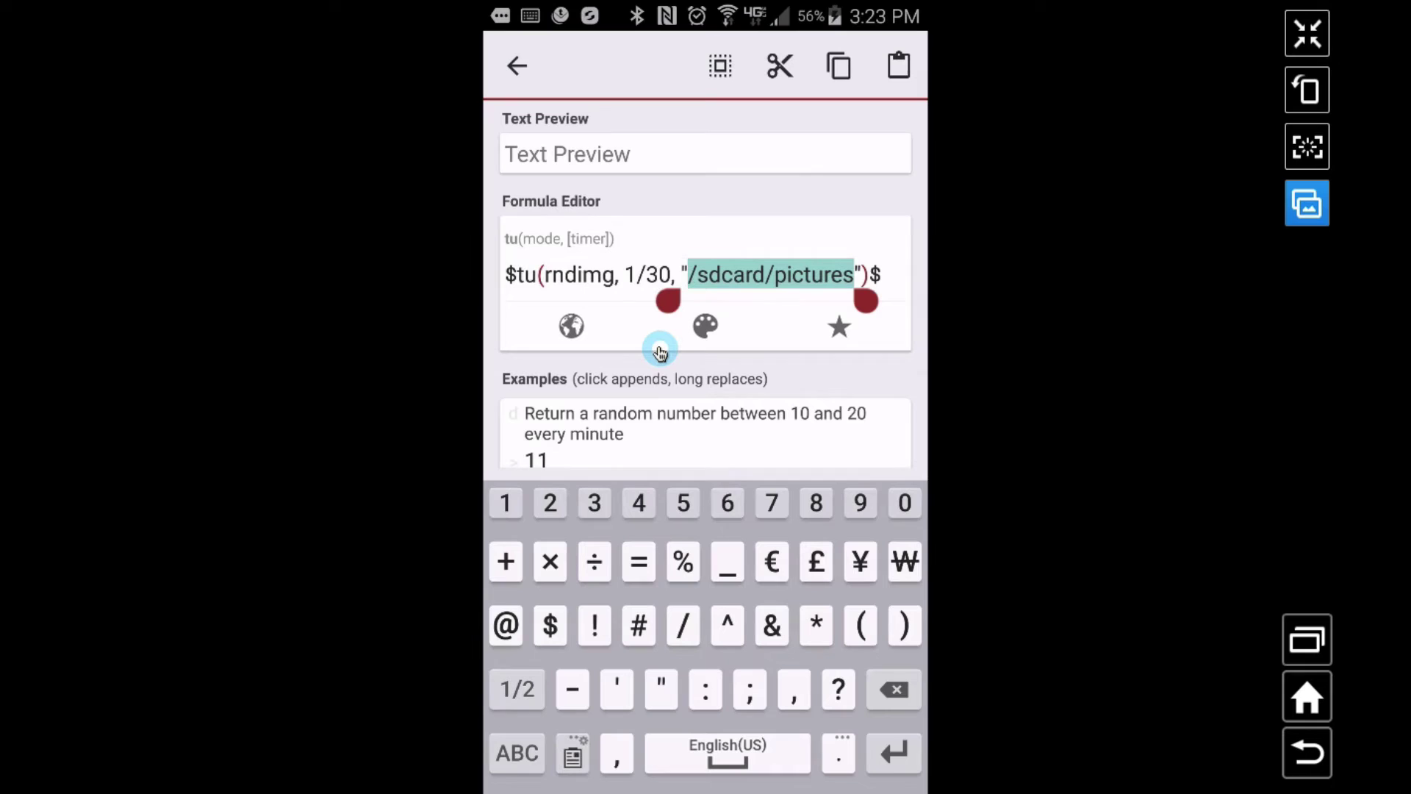
Replace the formula's directory with the copied path, trimmed to the folder /storage/extSdCard/Wallpaper images/klwp tu/.
text(/storage/extSdCard/Wallpaper images/klwp tu/1.jpg)
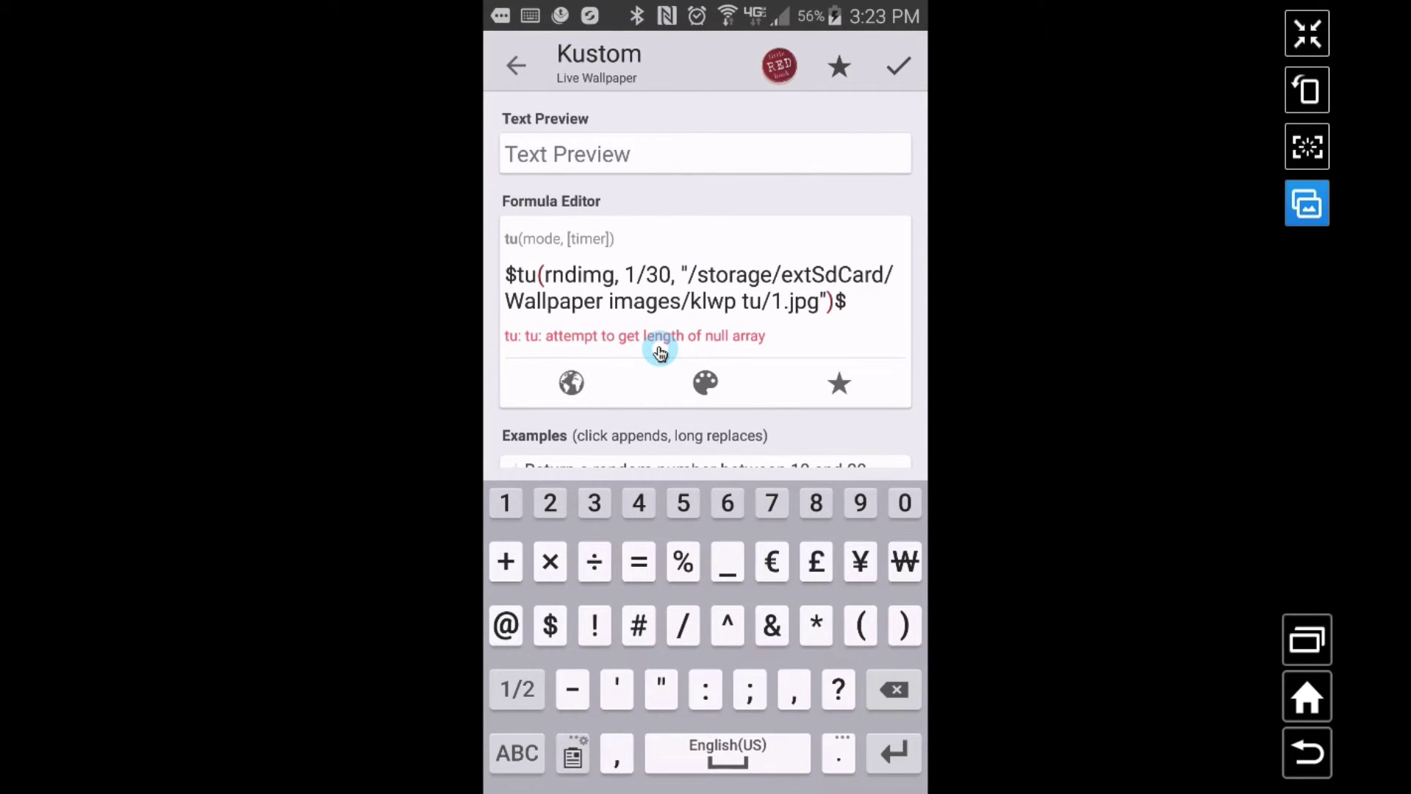
key(BackSpace)
key(BackSpace)
key(BackSpace)
key(BackSpace)
key(BackSpace)
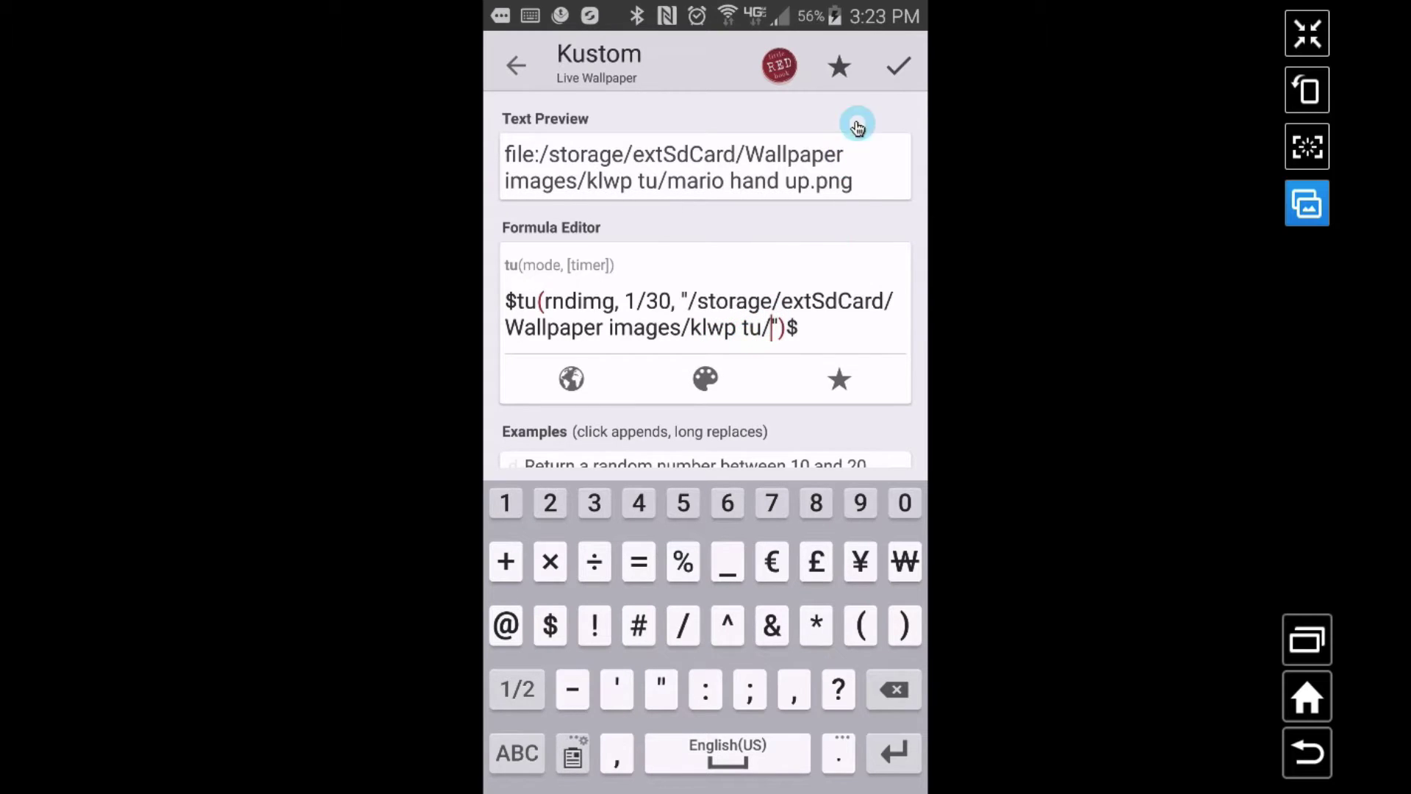
Apply the bitmap formula and save the wallpaper, checking the image on the home screen before returning to the editor.
click(895, 186)
click(898, 66)
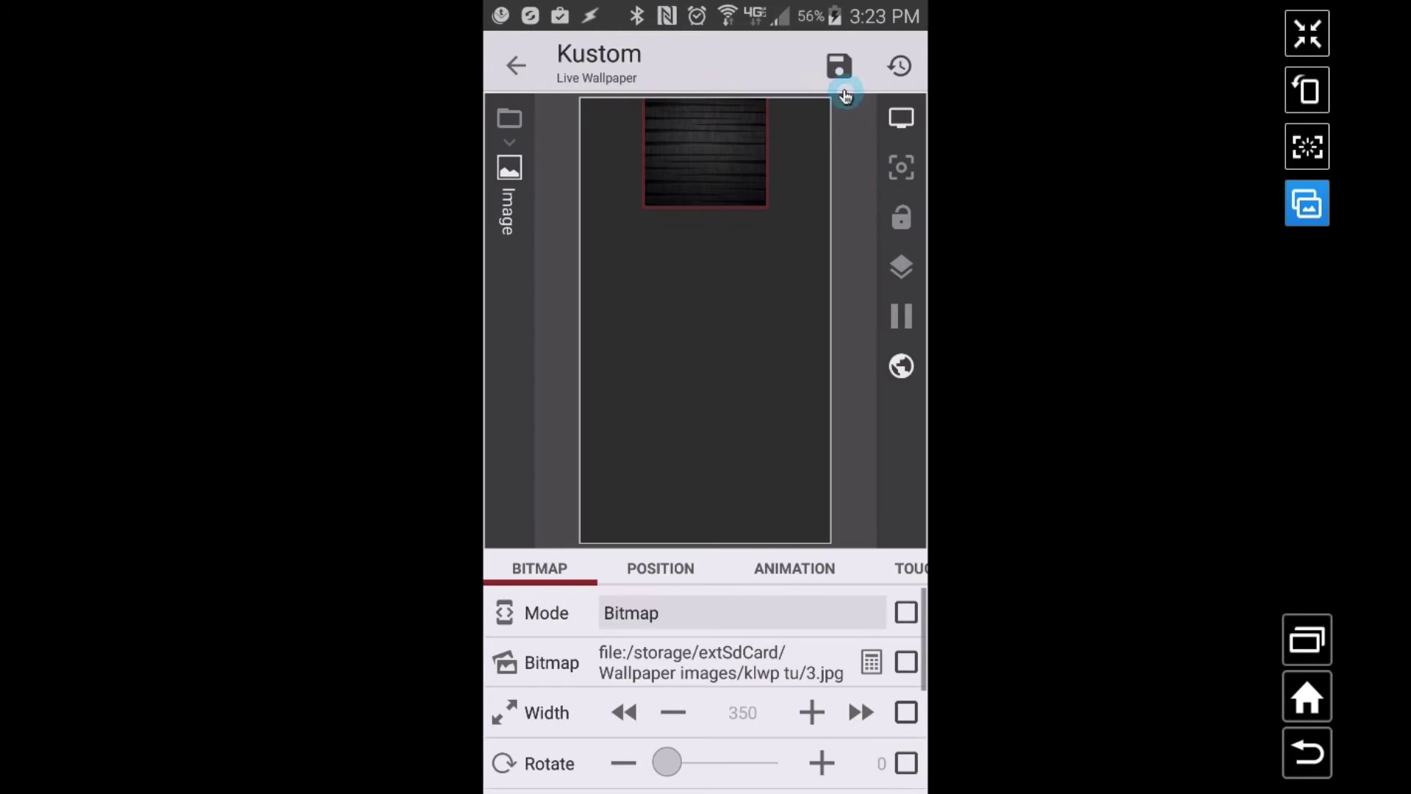
click(838, 66)
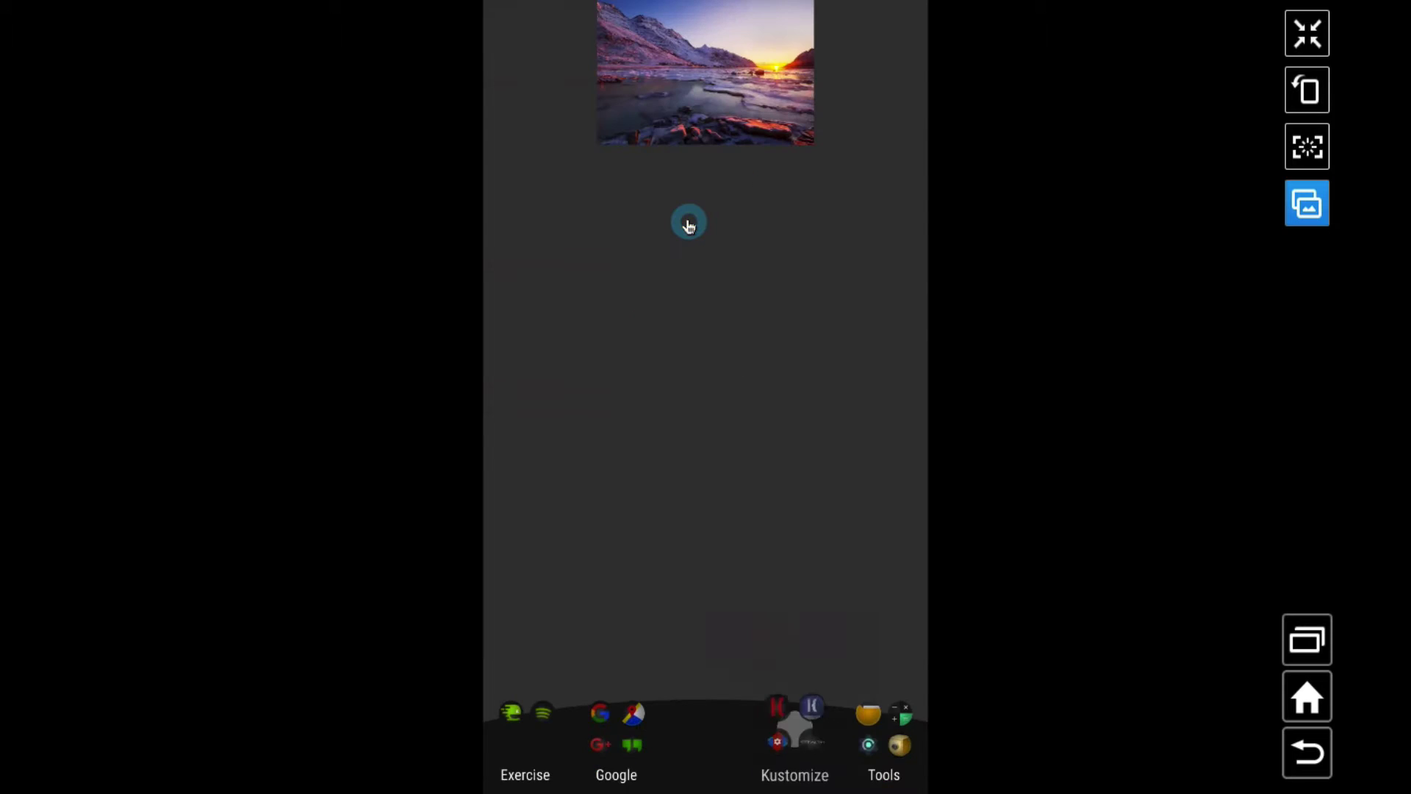
click(723, 583)
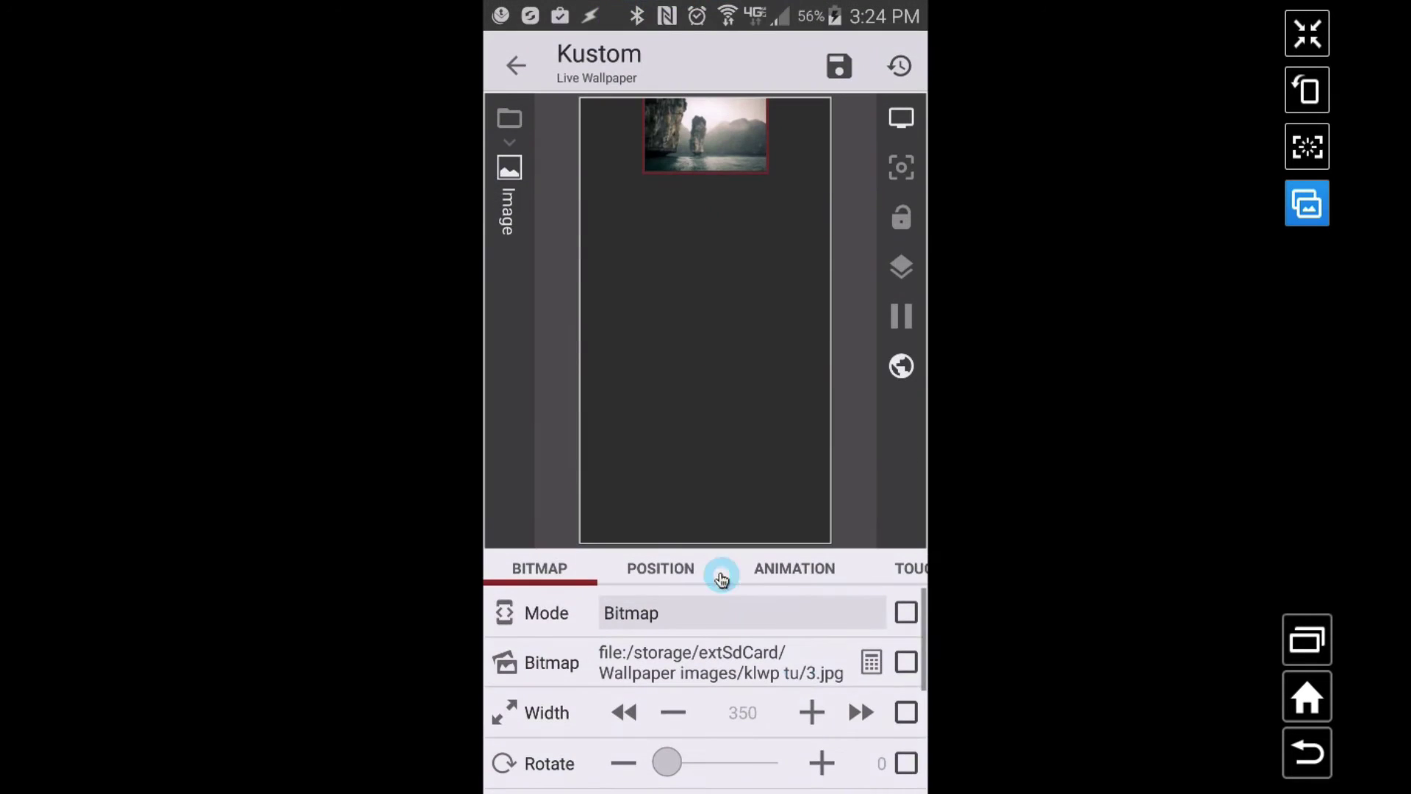
Add "png" as the file-pattern argument after the directory path in the image's random image bitmap formula, following the timer utility's pattern example.
click(870, 662)
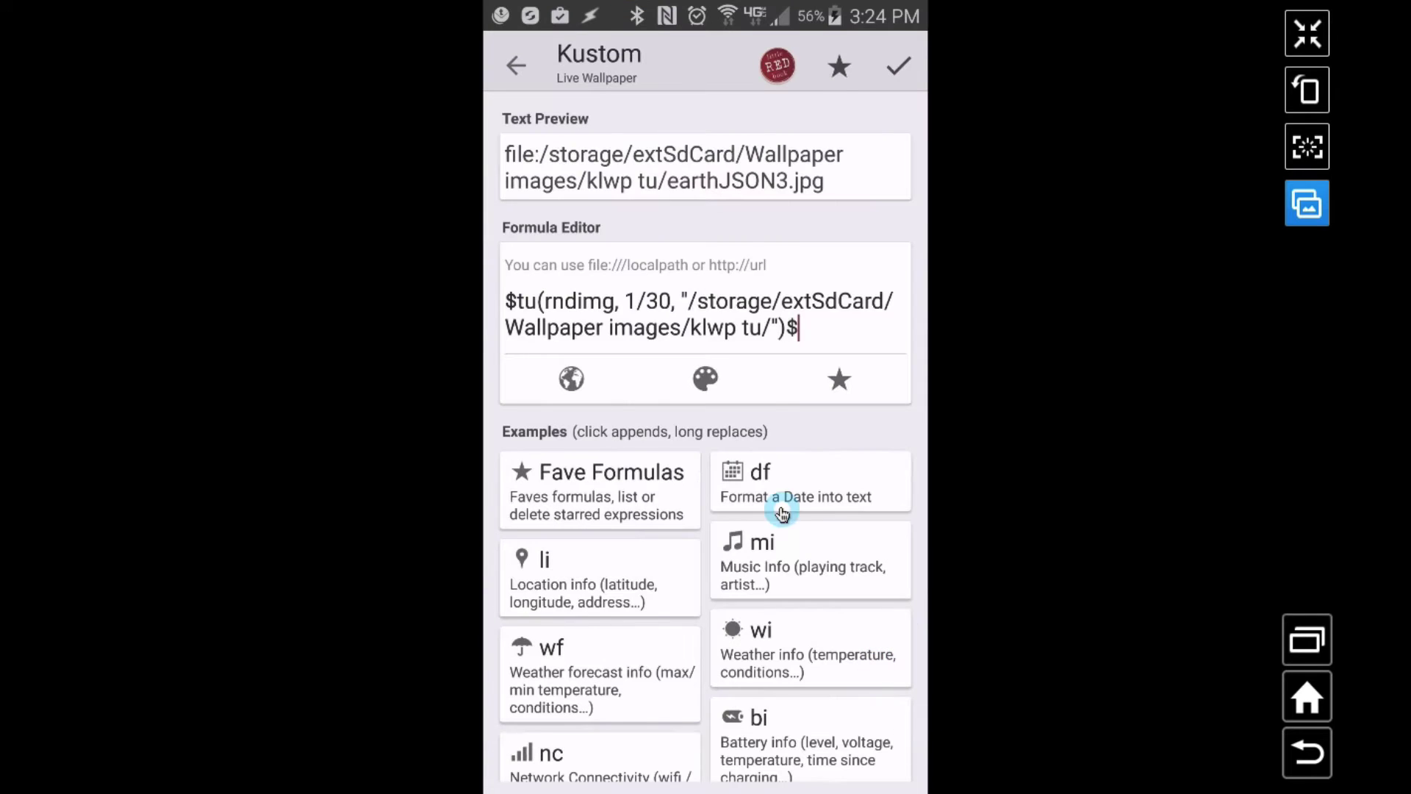
scroll(807, 670, down, 5)
click(807, 670)
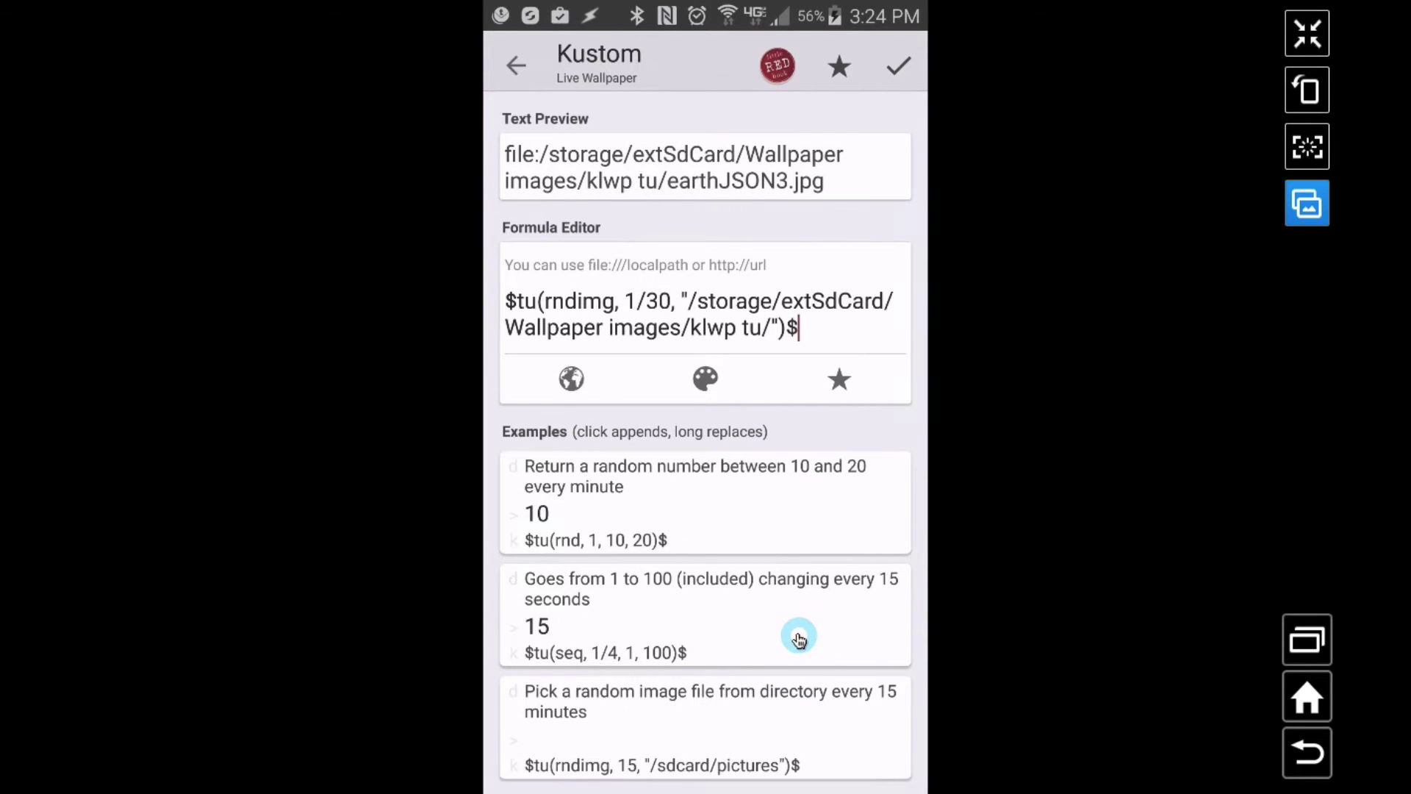
scroll(799, 638, down, 5)
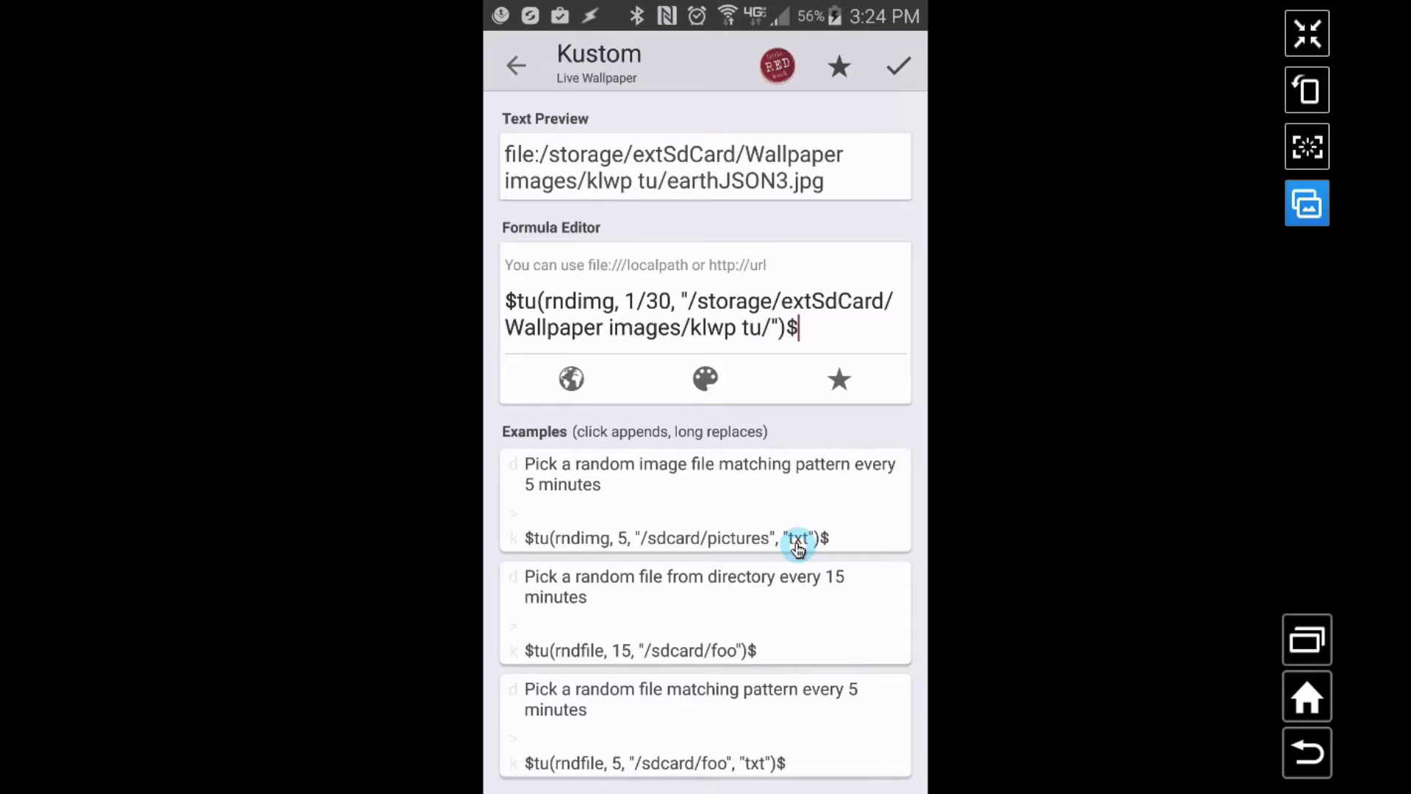
click(781, 327)
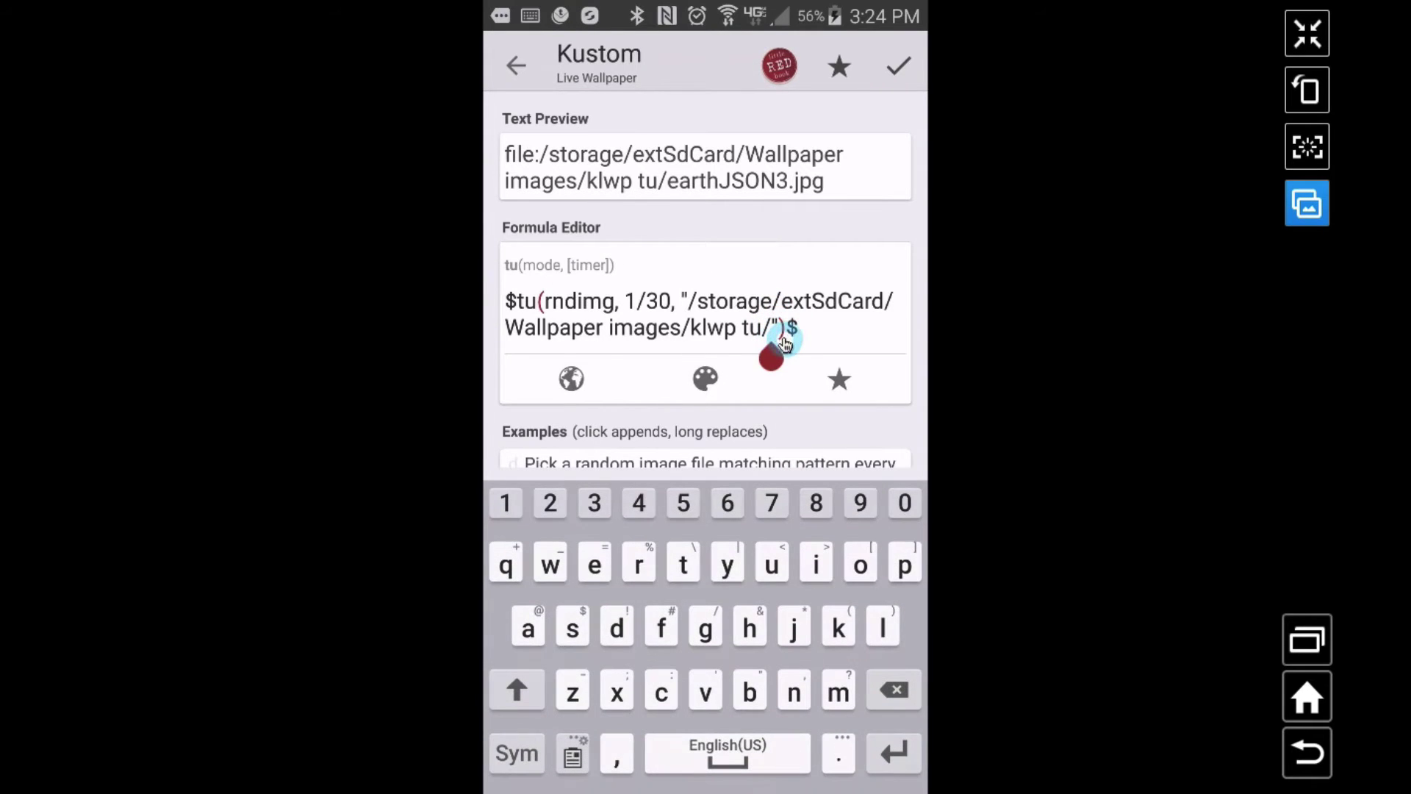
text(,)
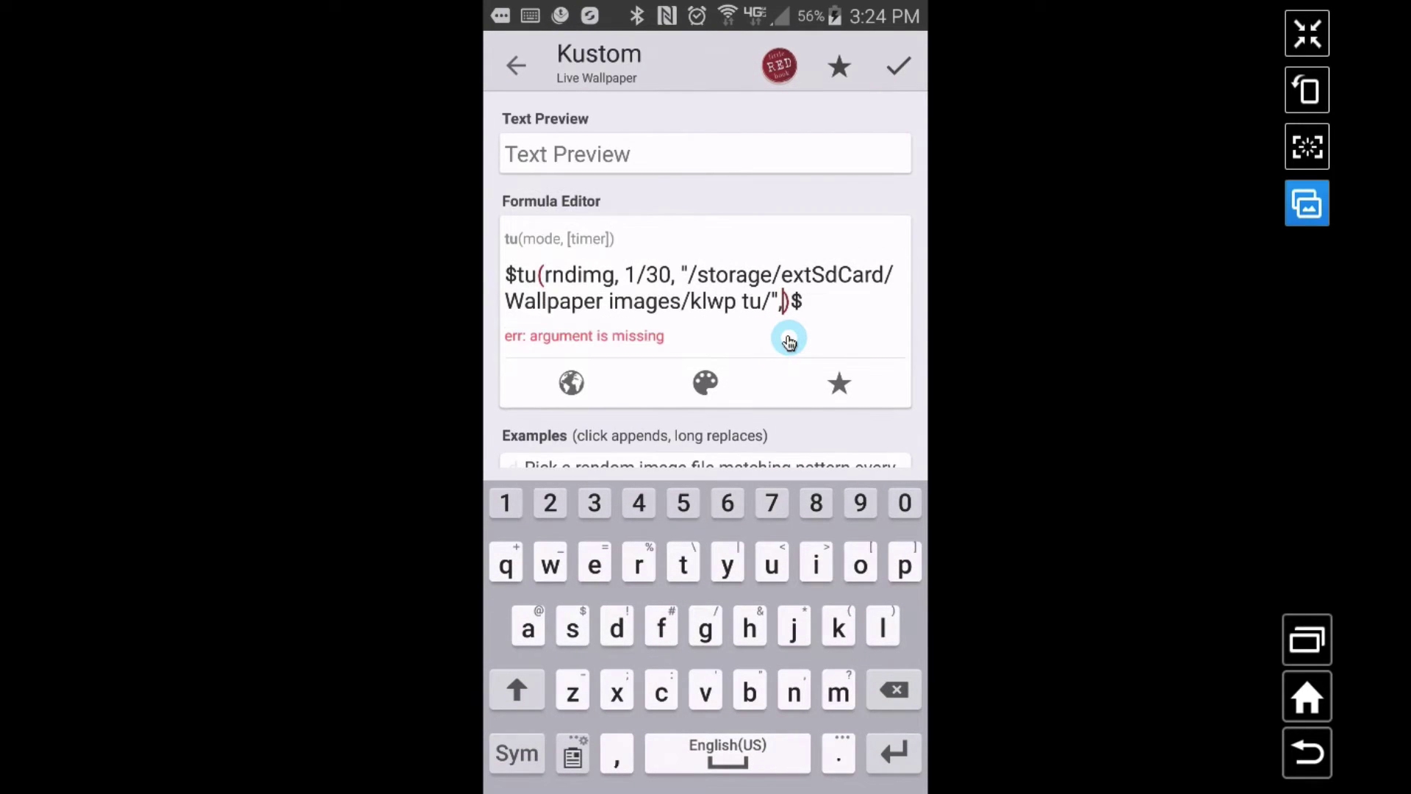
click(516, 752)
text(")
click(517, 752)
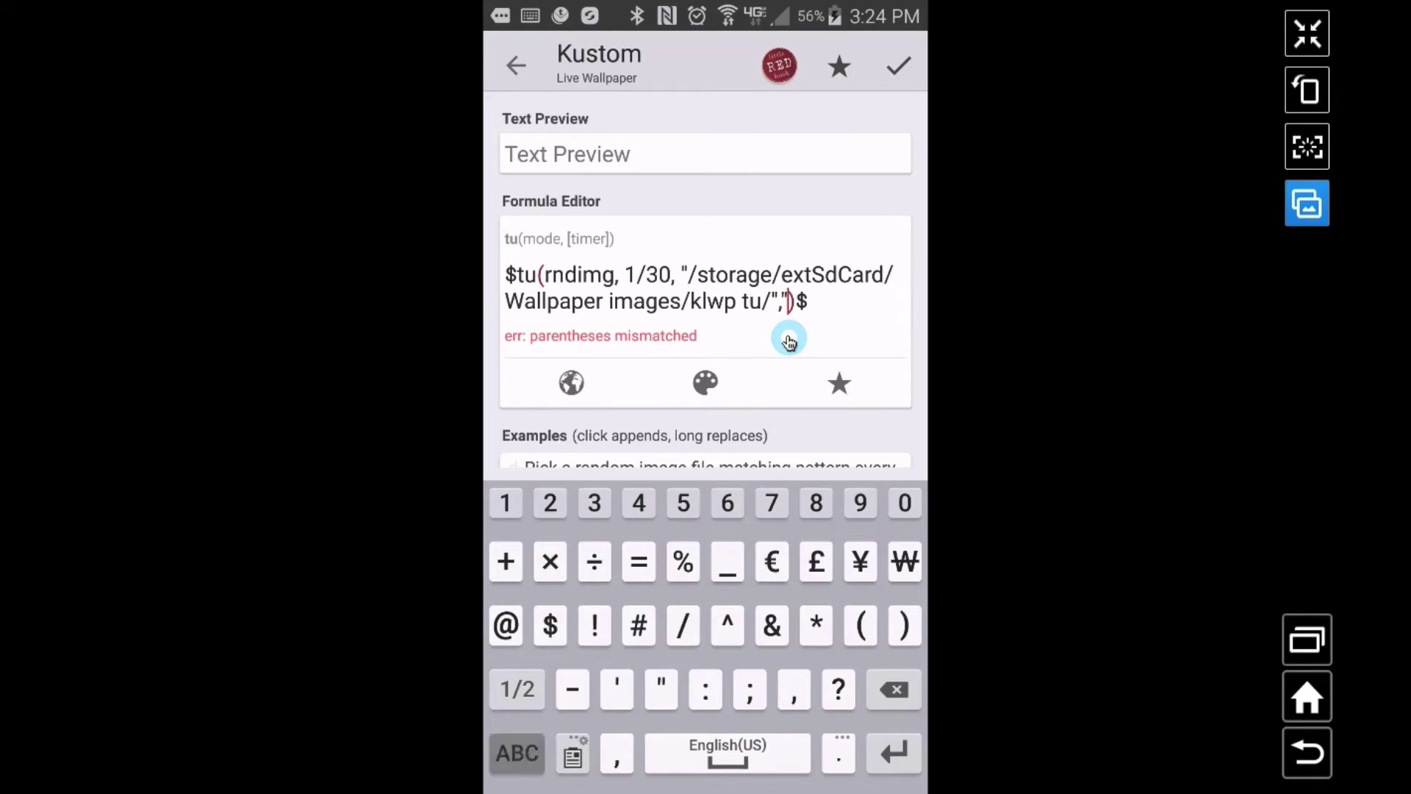
text(png)
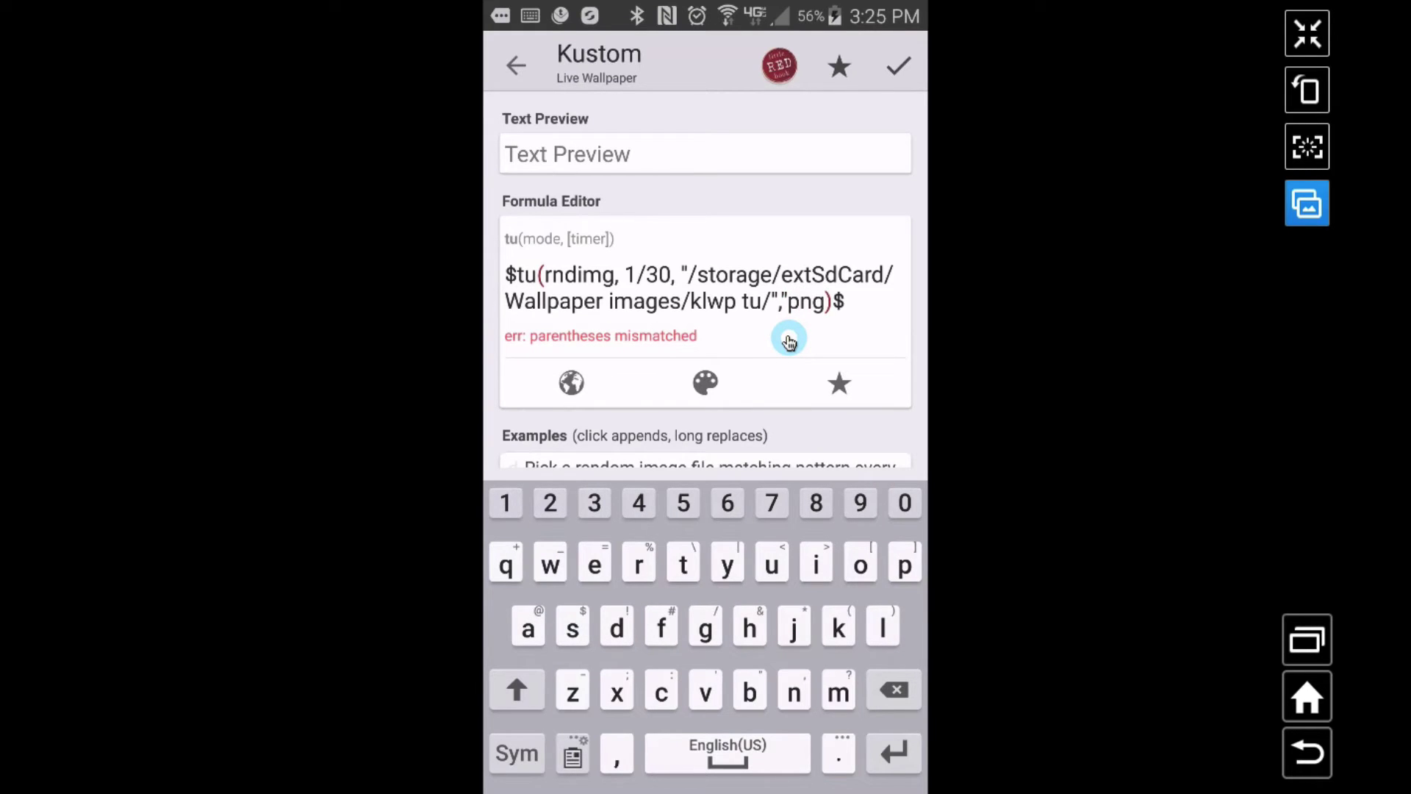
click(517, 753)
text(")
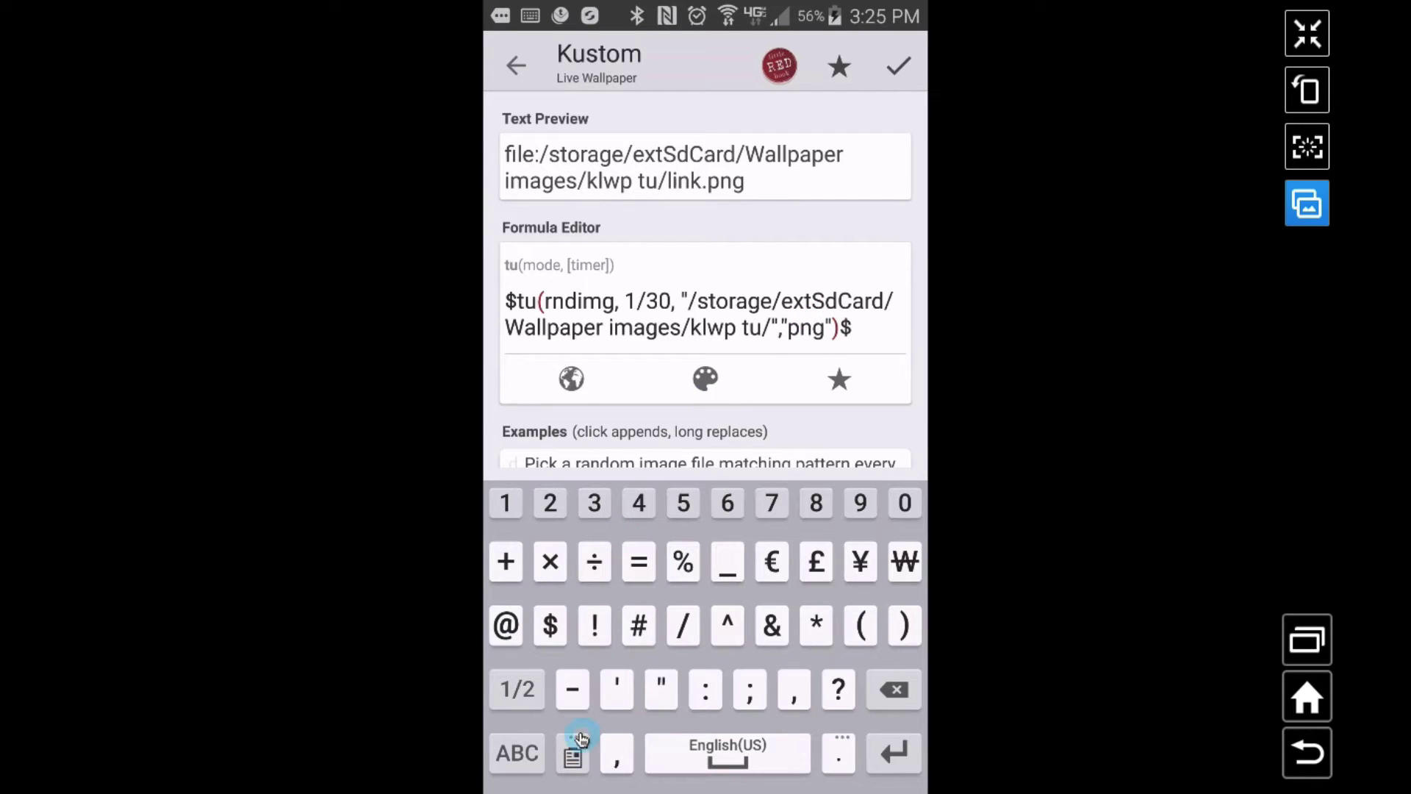
Switch to SD Maid to examine which PNG files the klwp tu folder contains, and return to the KLWP formula.
key(alt+Tab)
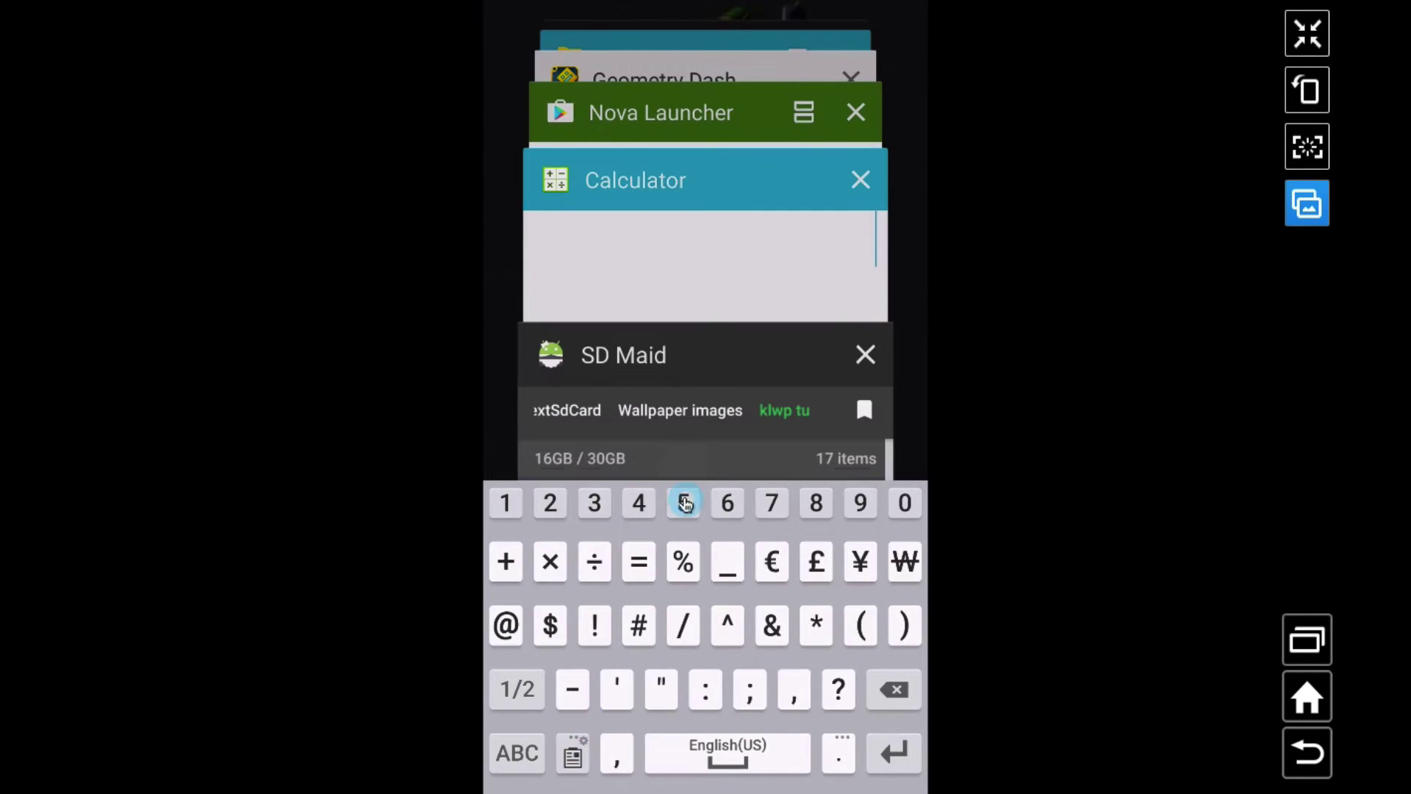
click(669, 375)
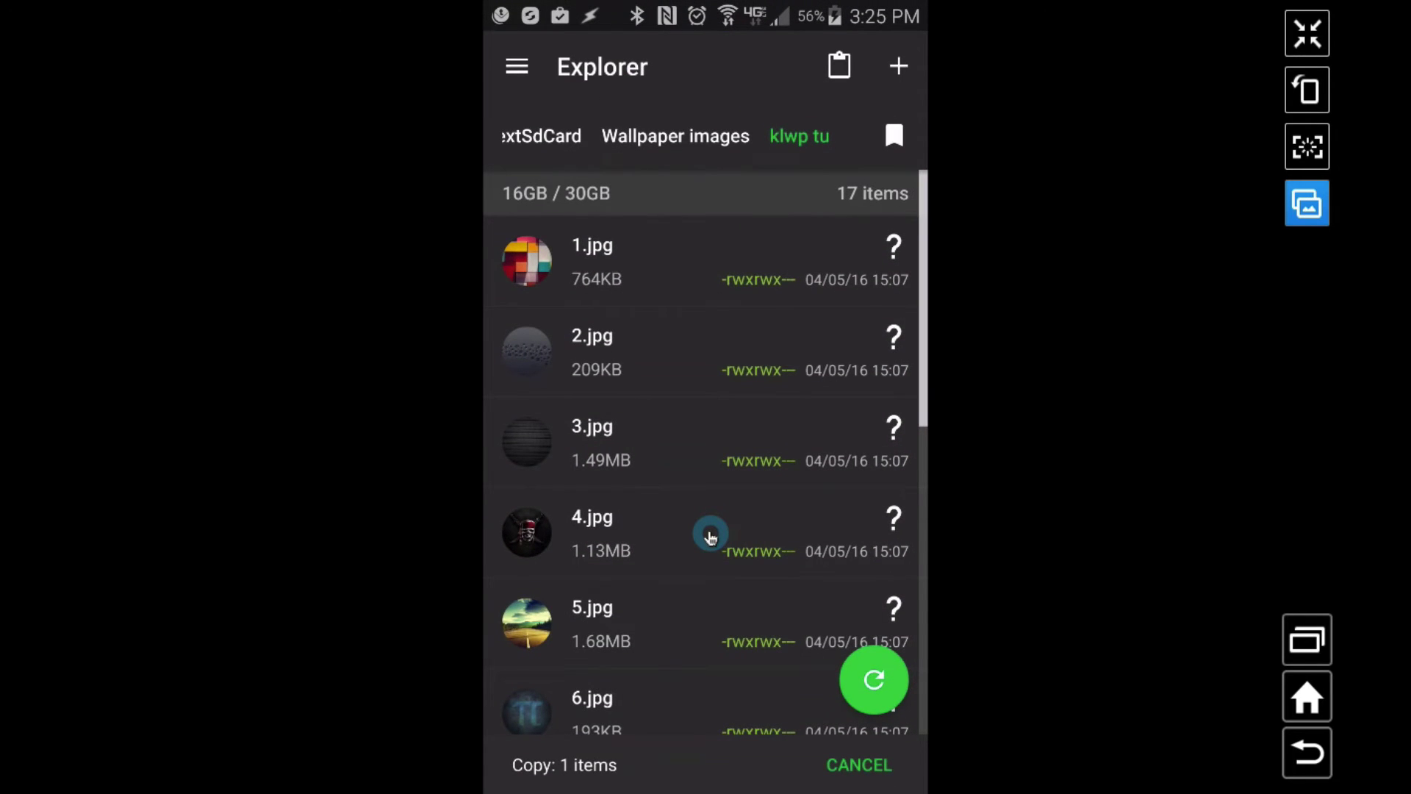
scroll(710, 537, down, 10)
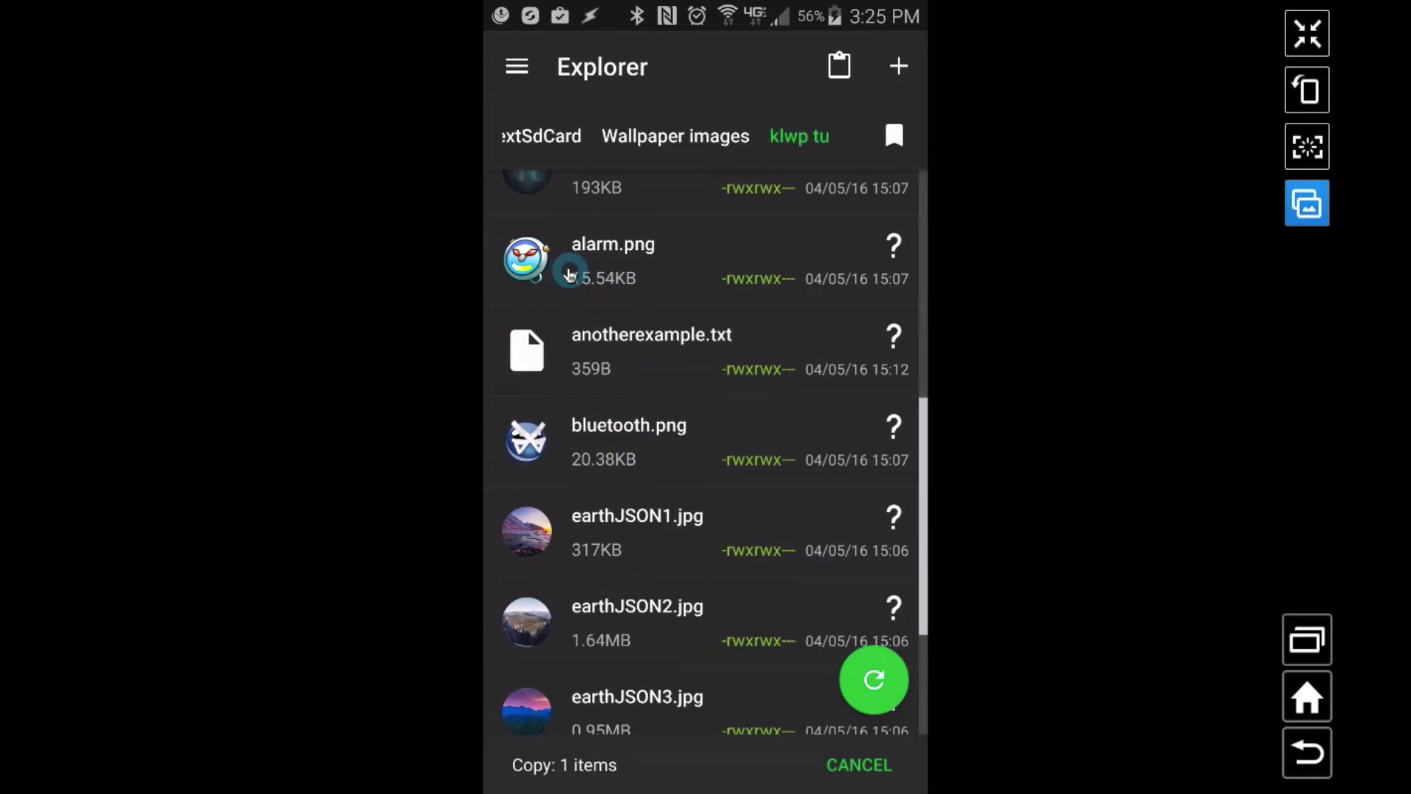
scroll(570, 274, down, 5)
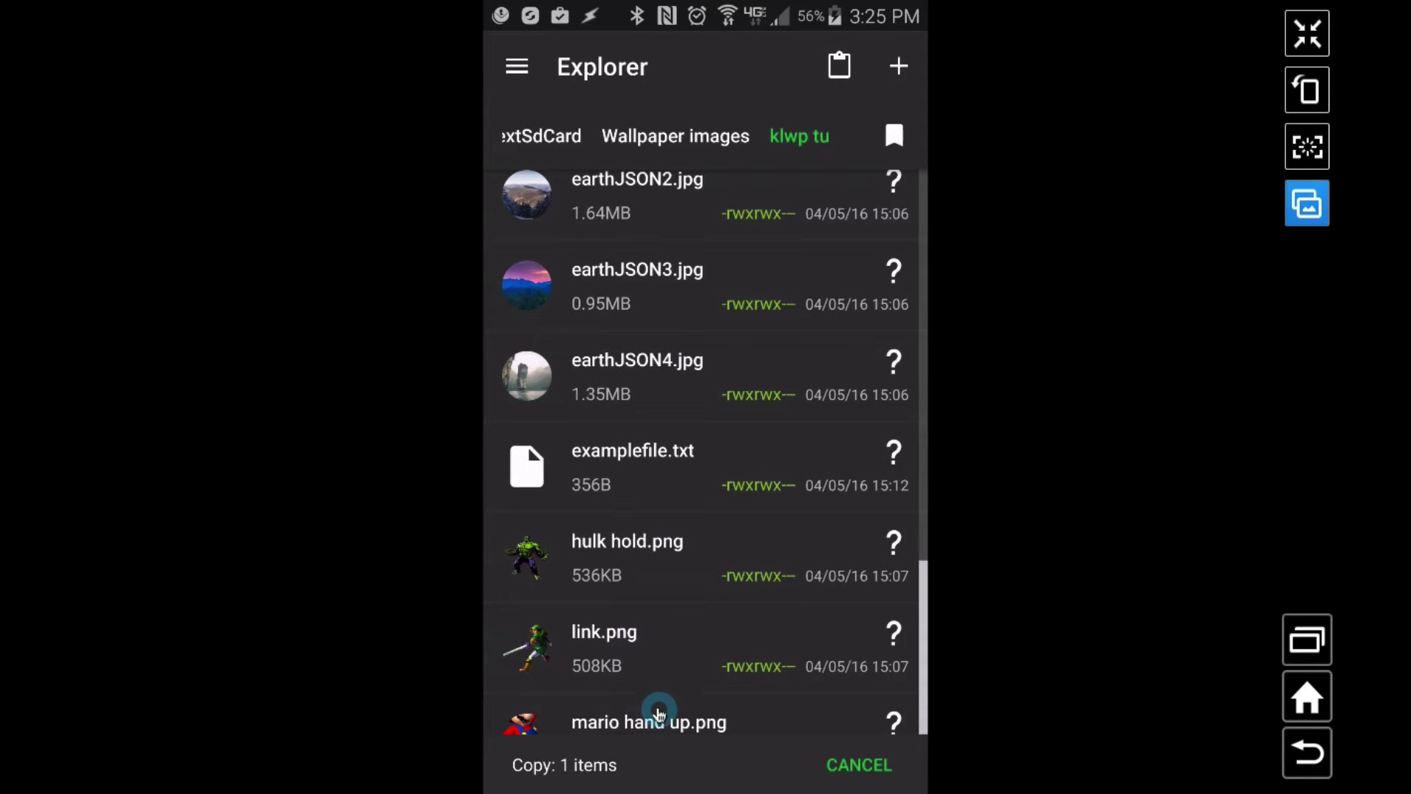
key(alt+Tab)
scroll(663, 680, up, 2)
click(662, 671)
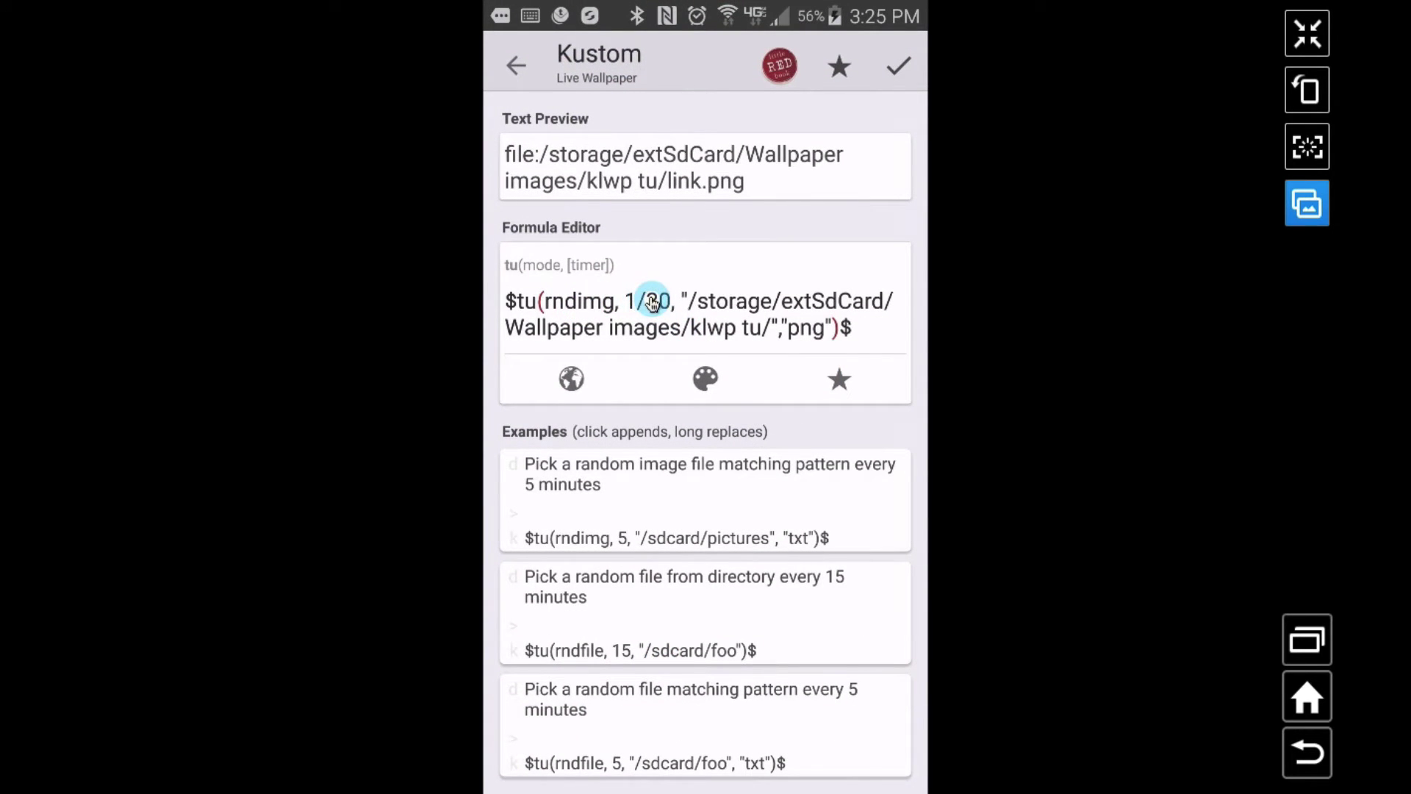
Apply the png-filtered formula and save the wallpaper, checking the rotating images on the home screen before returning to the editor.
double_click(818, 332)
click(897, 67)
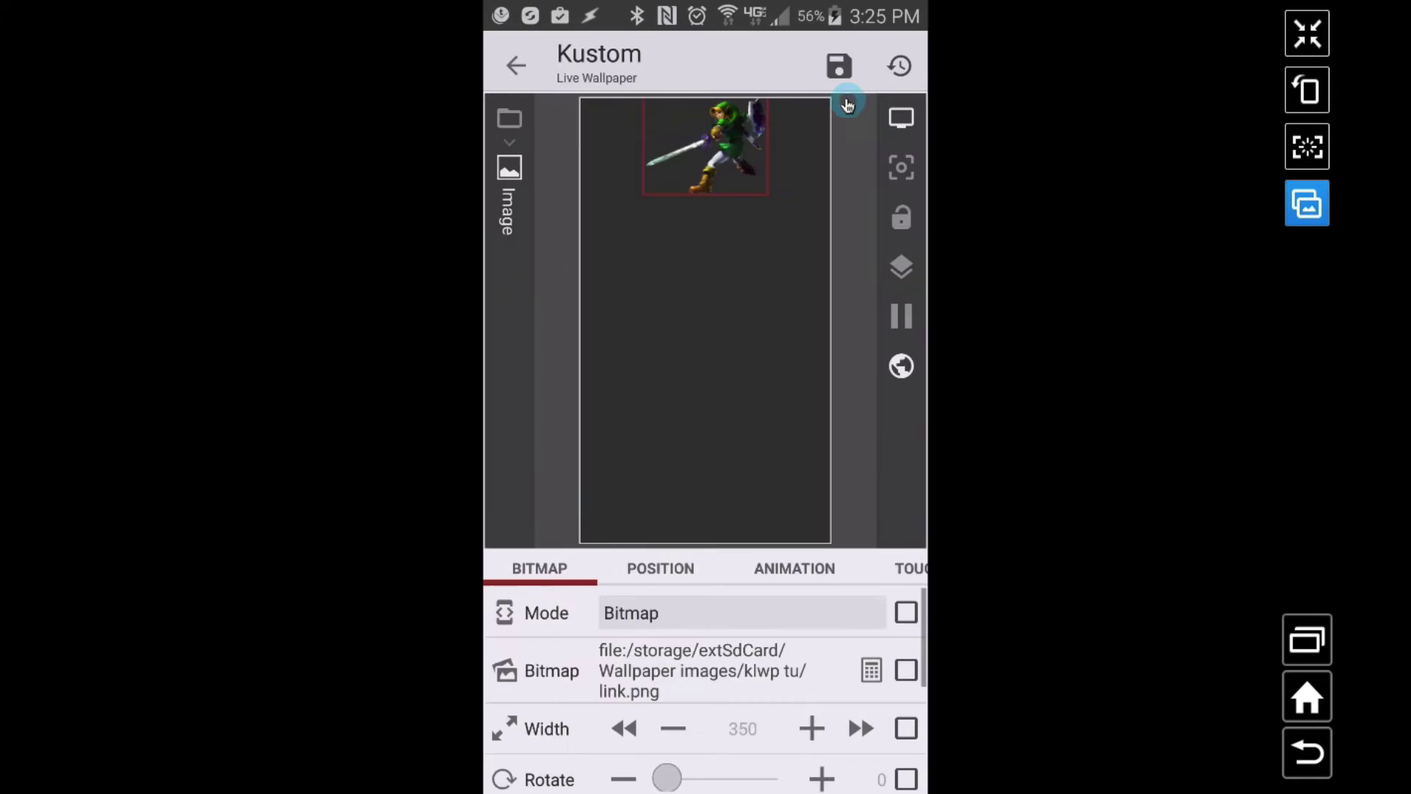
click(838, 66)
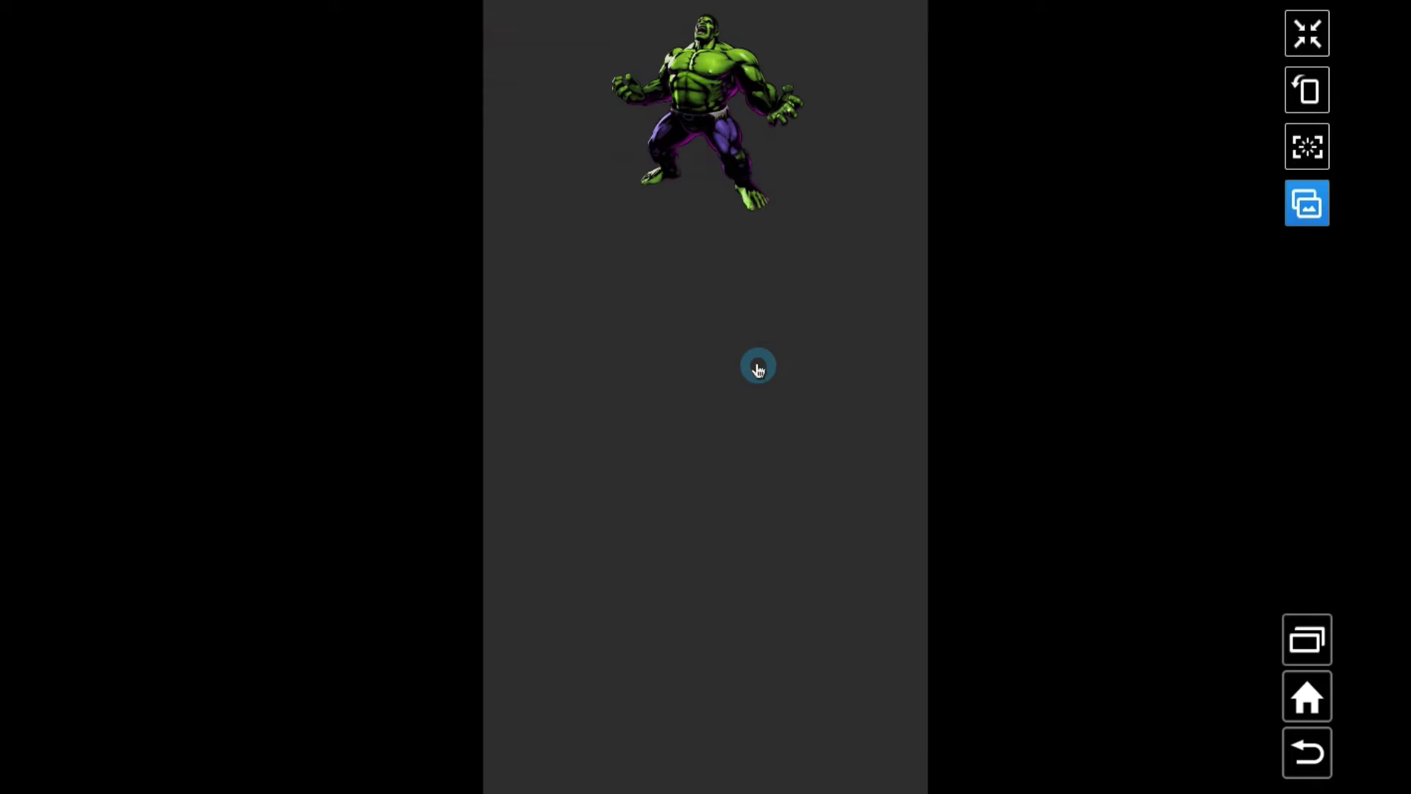
click(728, 185)
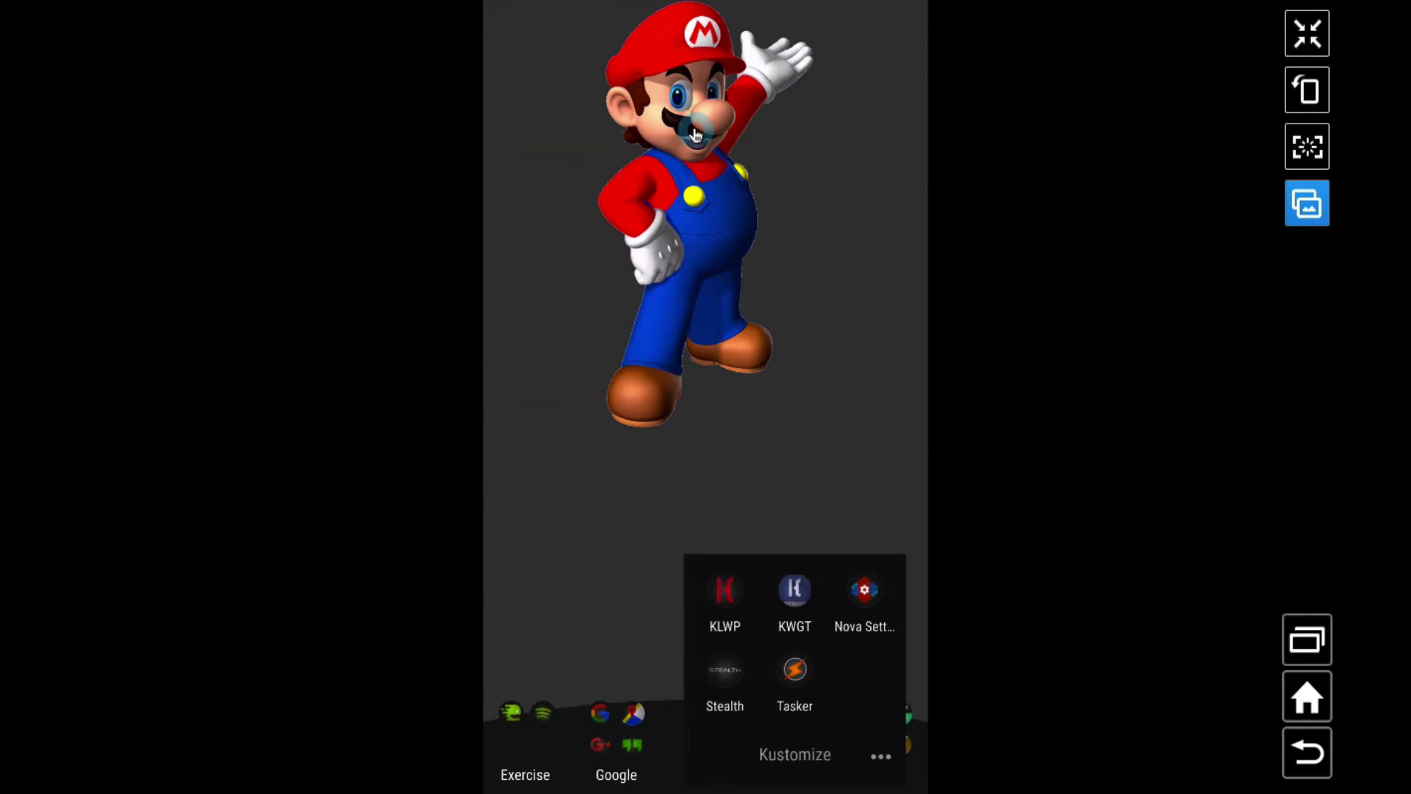
click(695, 134)
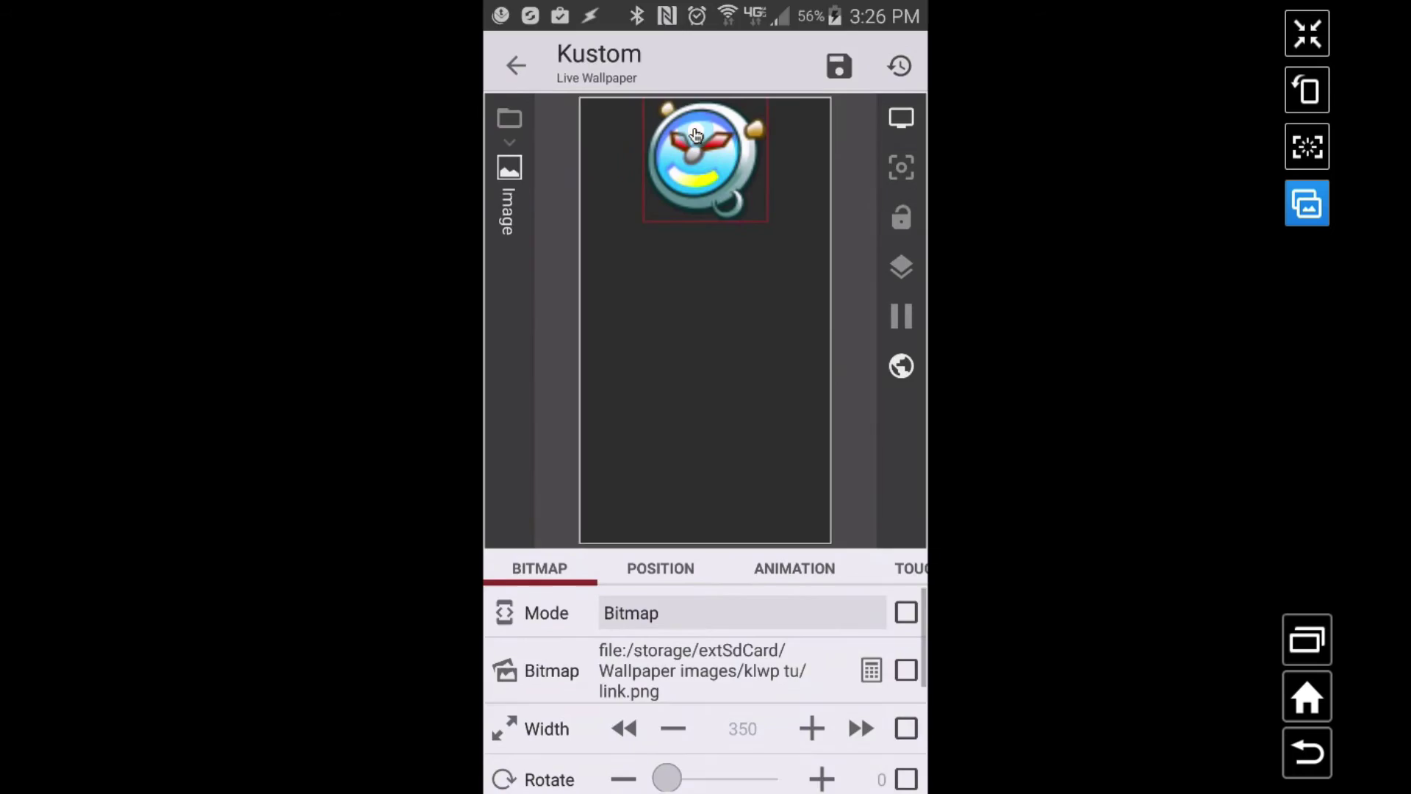
Switch to SD Maid to examine the JPG files in the klwp tu folder, and return to the bitmap formula in KLWP.
key(ctrl+s)
click(586, 450)
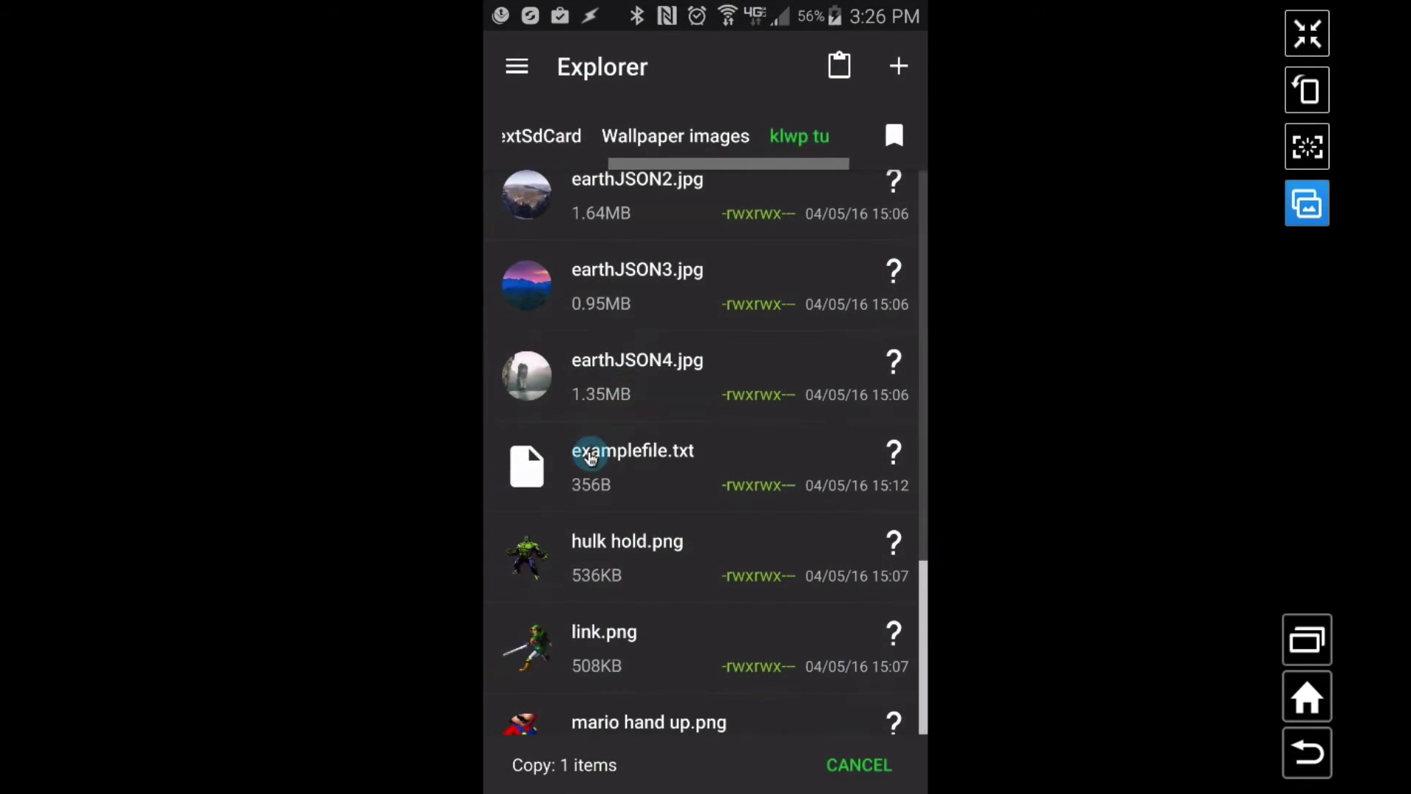
scroll(586, 492, up, 5)
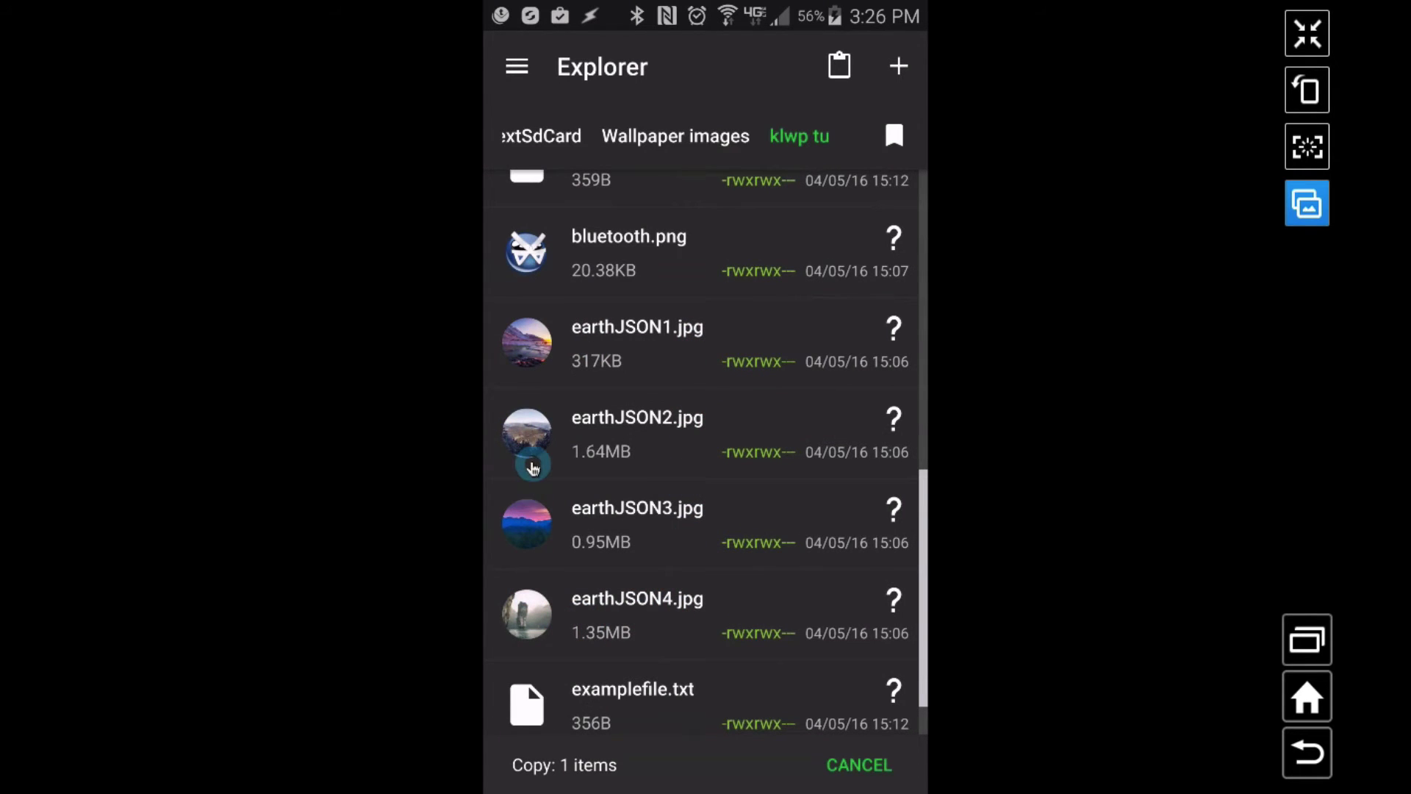
scroll(532, 467, up, 10)
scroll(532, 468, up, 2)
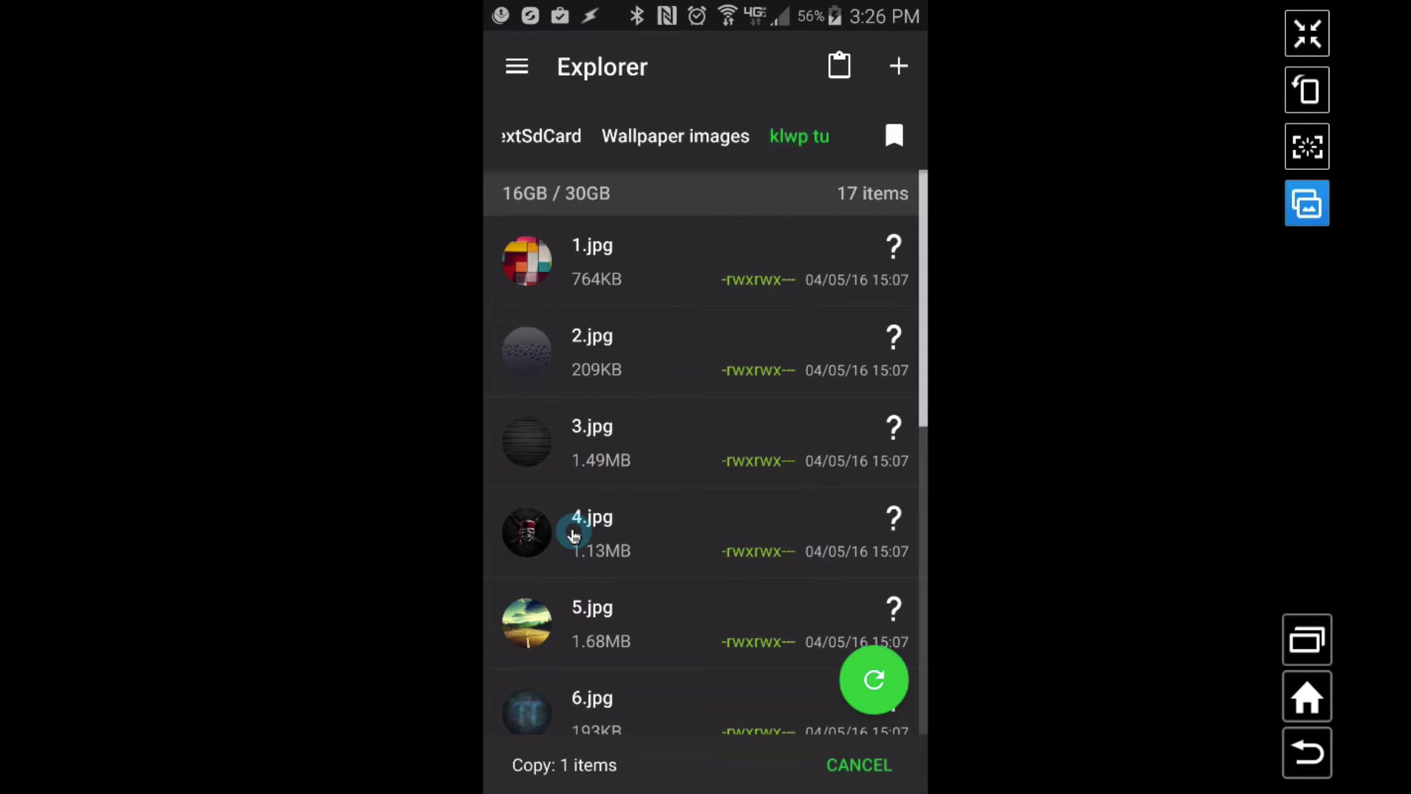
key(alt+Tab)
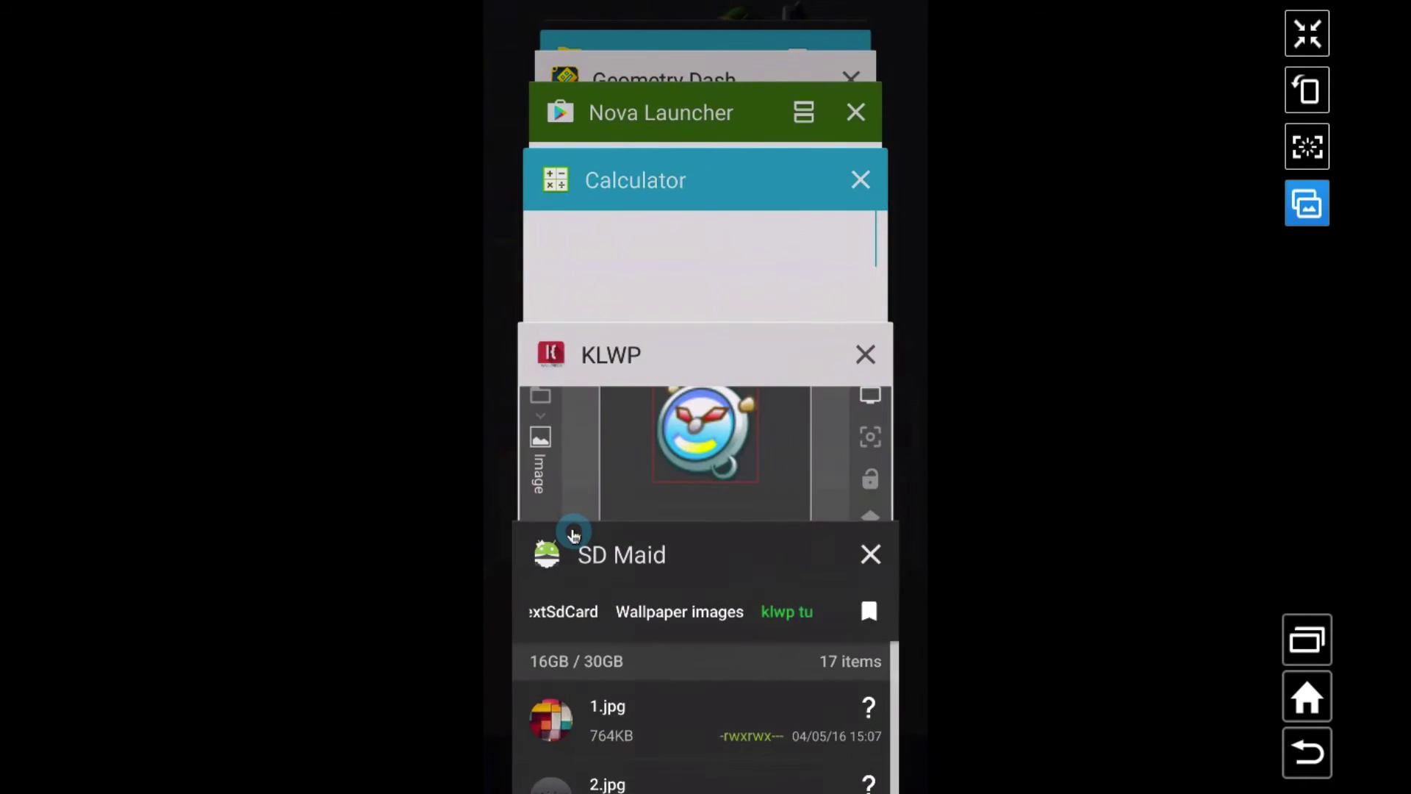
click(574, 535)
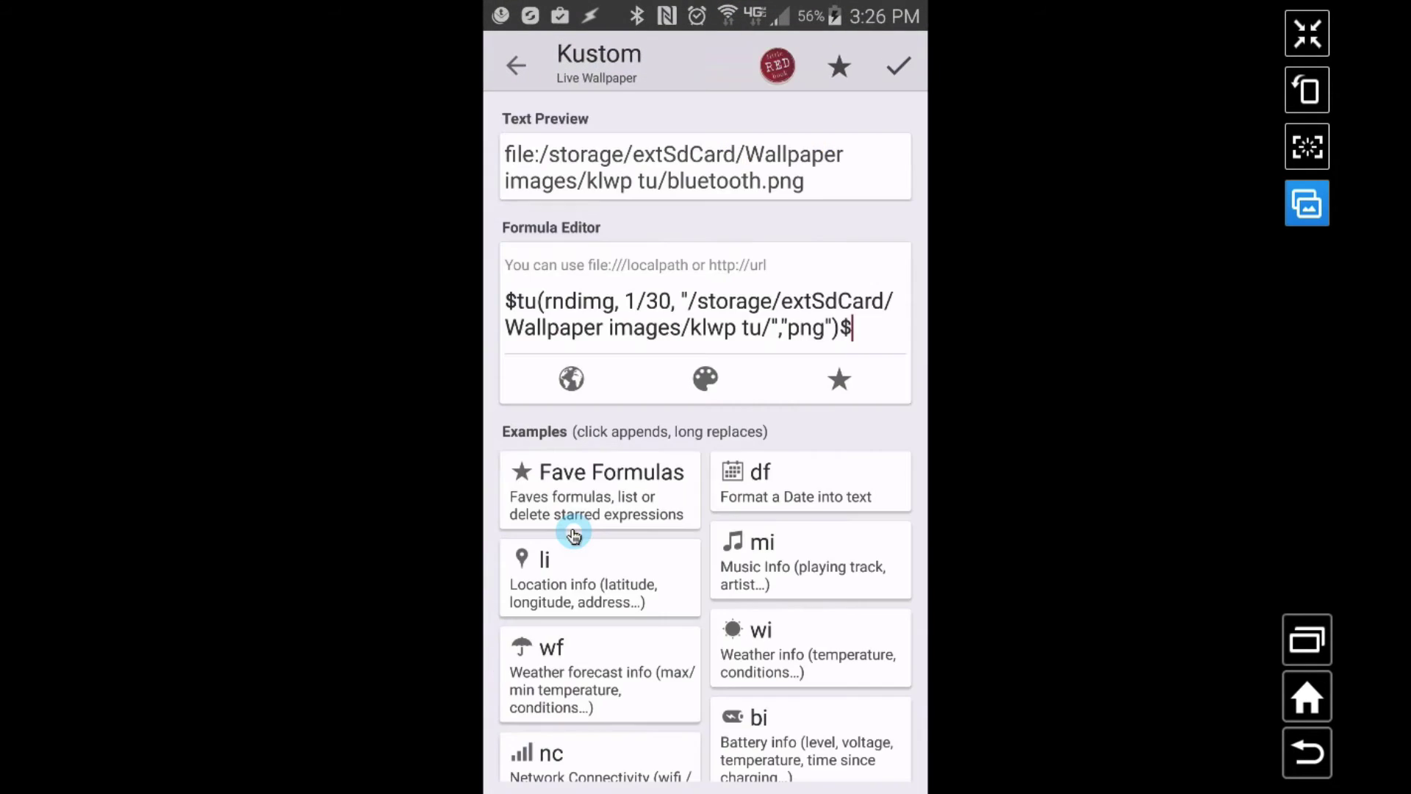
Change the file pattern in the random image formula to "jpg" and leave the formula editor.
key(Left)
key(Left)
key(Left)
key(BackSpace)
key(BackSpace)
key(BackSpace)
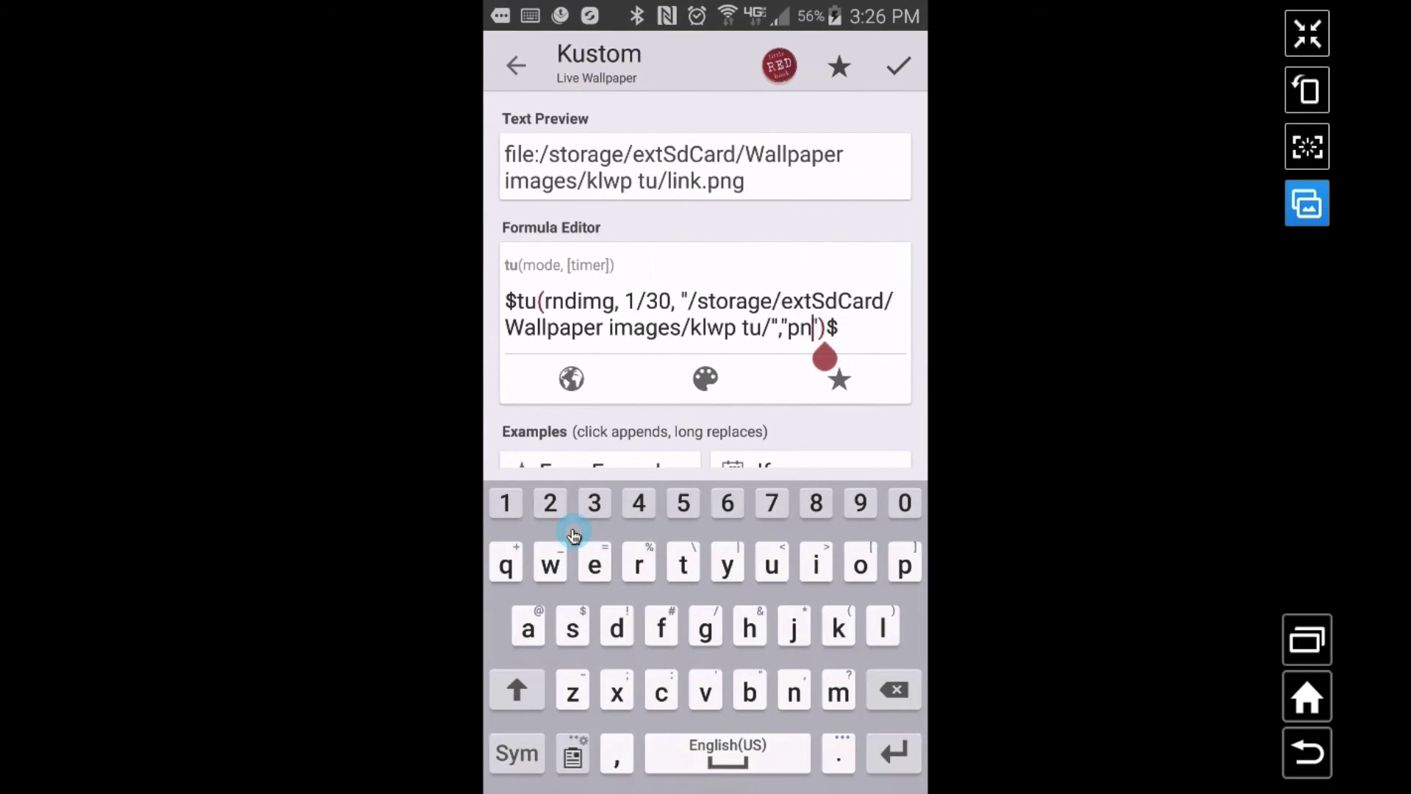
text(jpg)
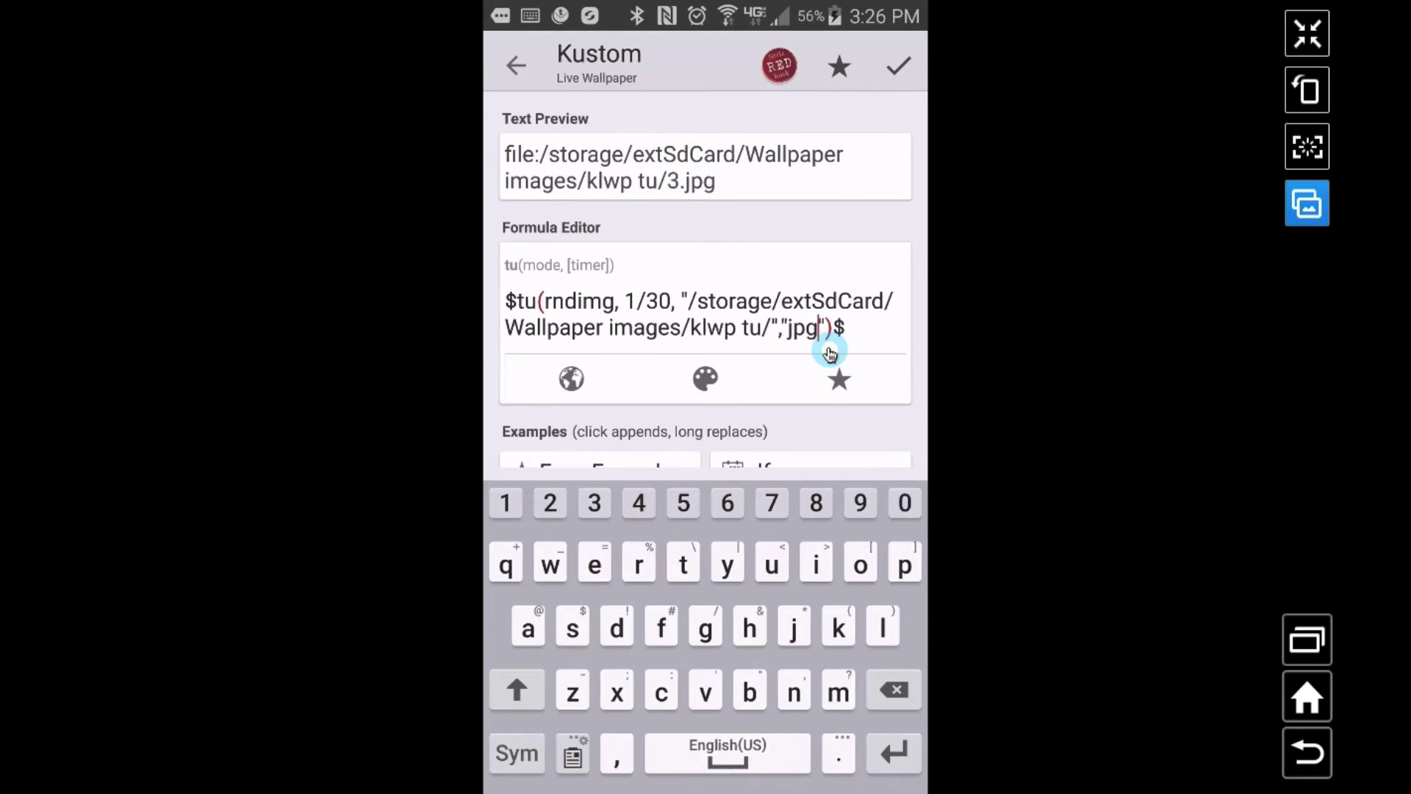
key(Escape)
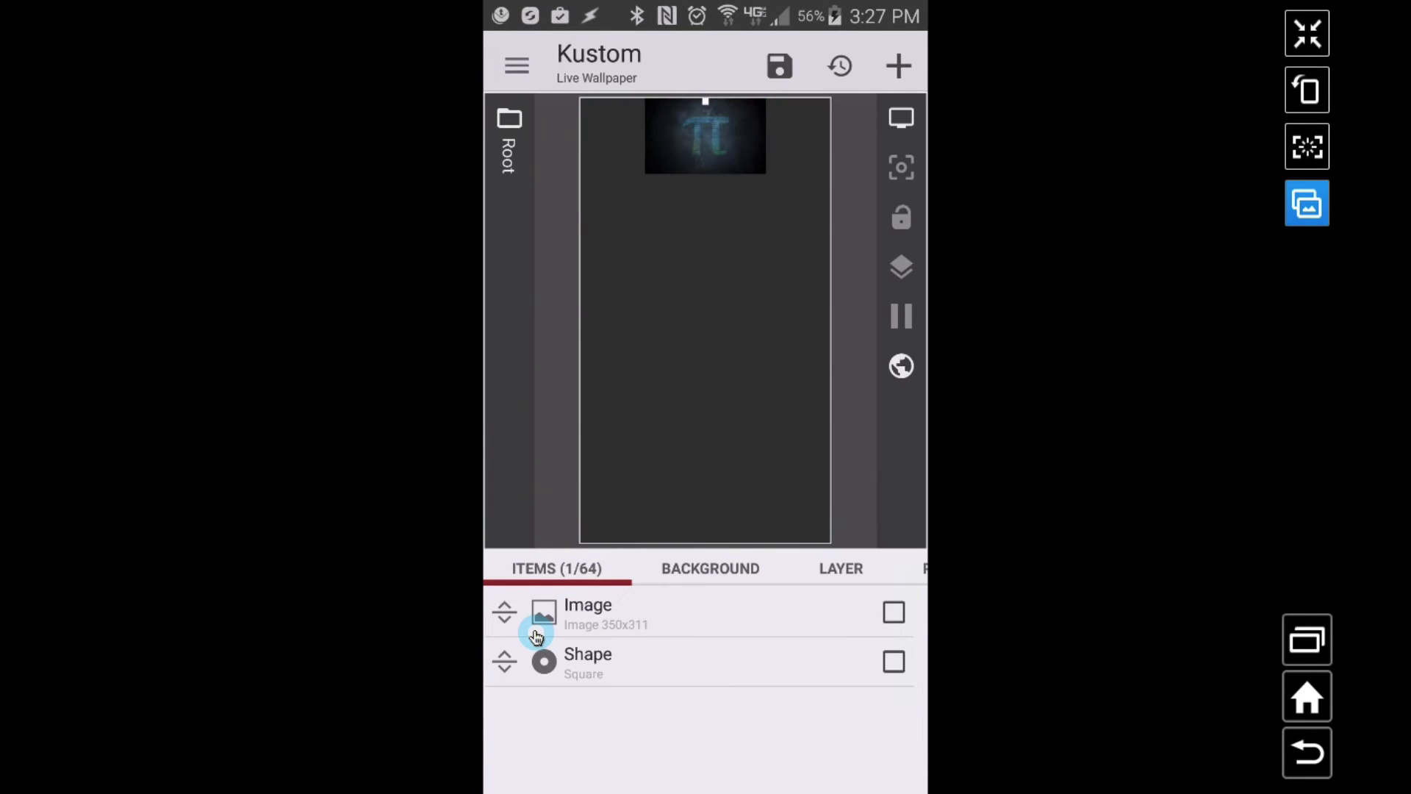
Center the square shape on the wallpaper and turn it into a hexagon with a width of 440.
click(536, 638)
click(756, 567)
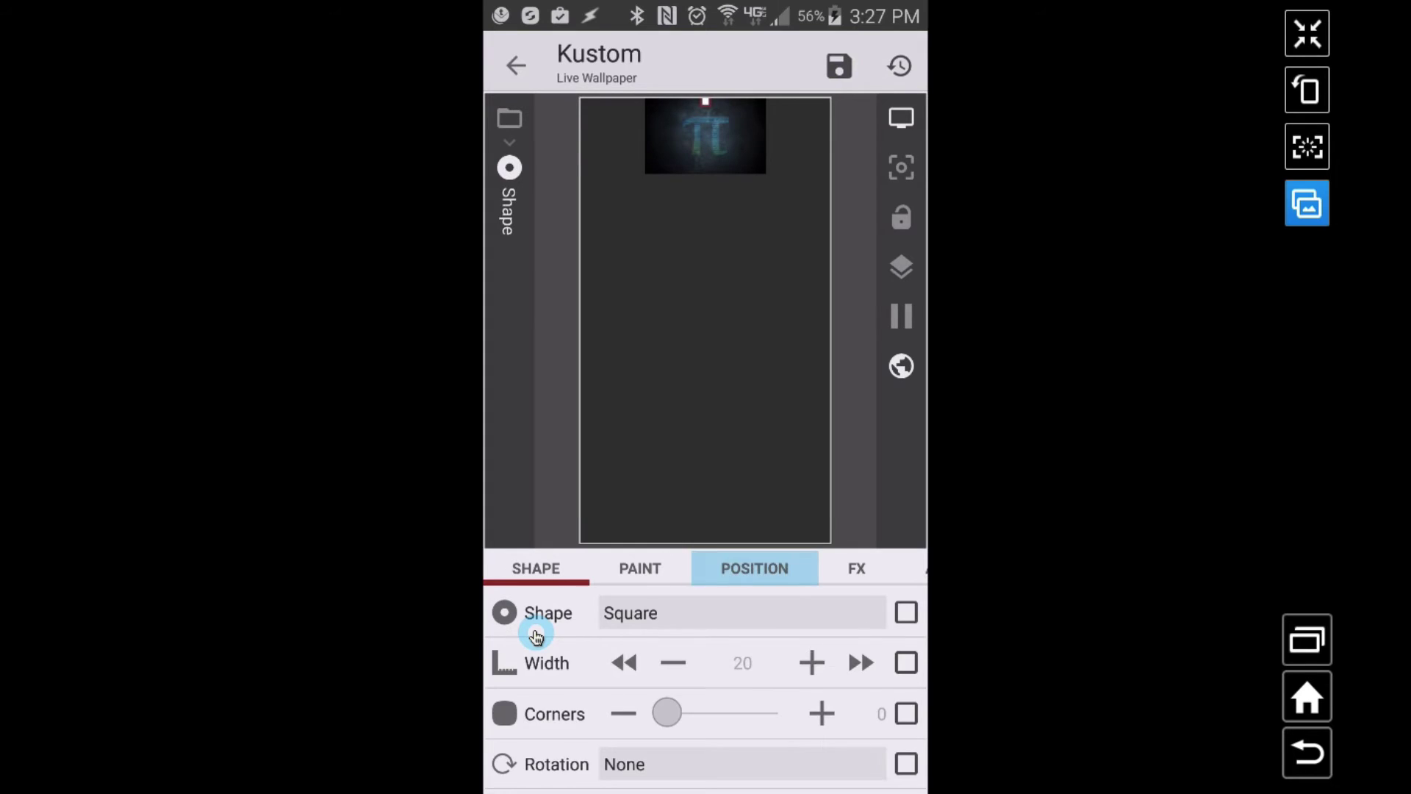
click(537, 636)
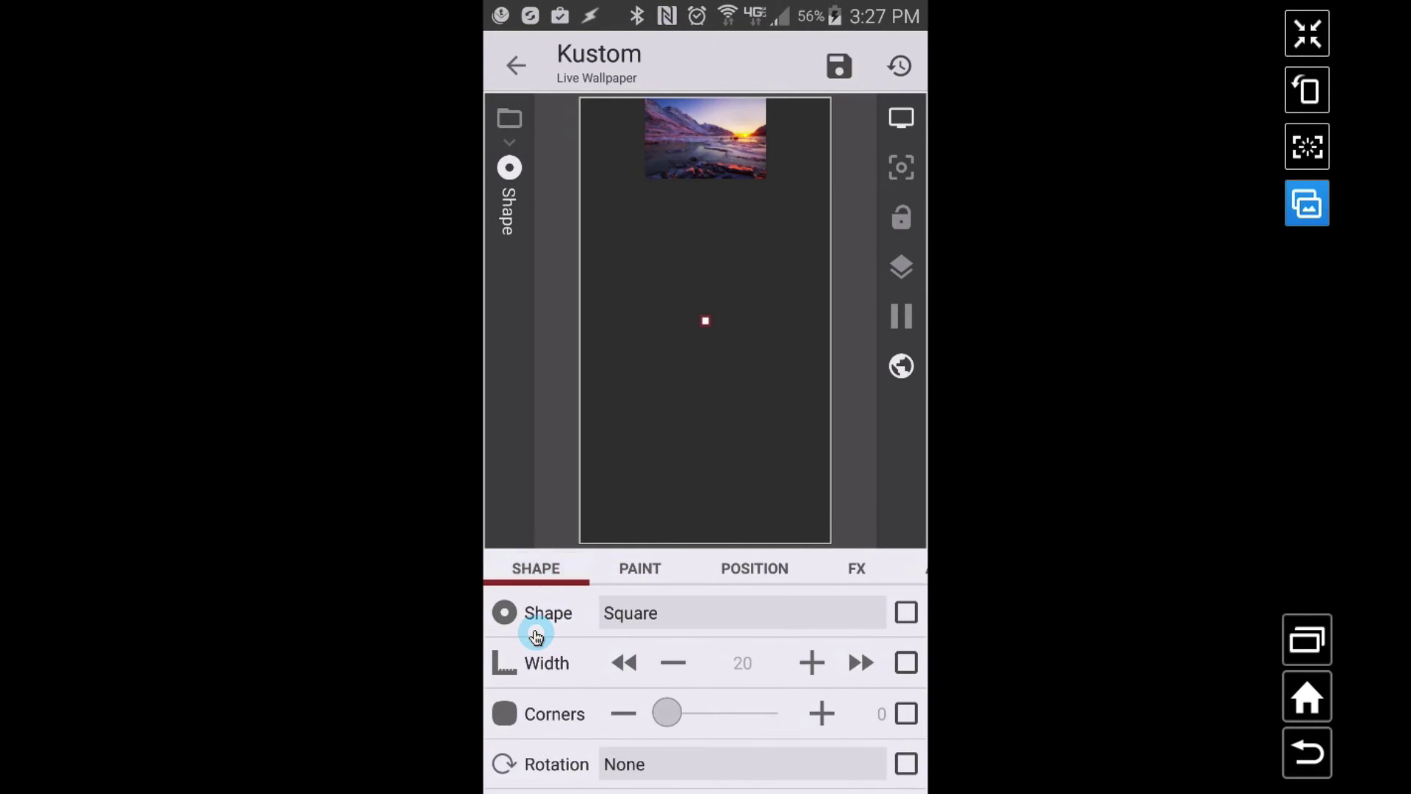
click(537, 636)
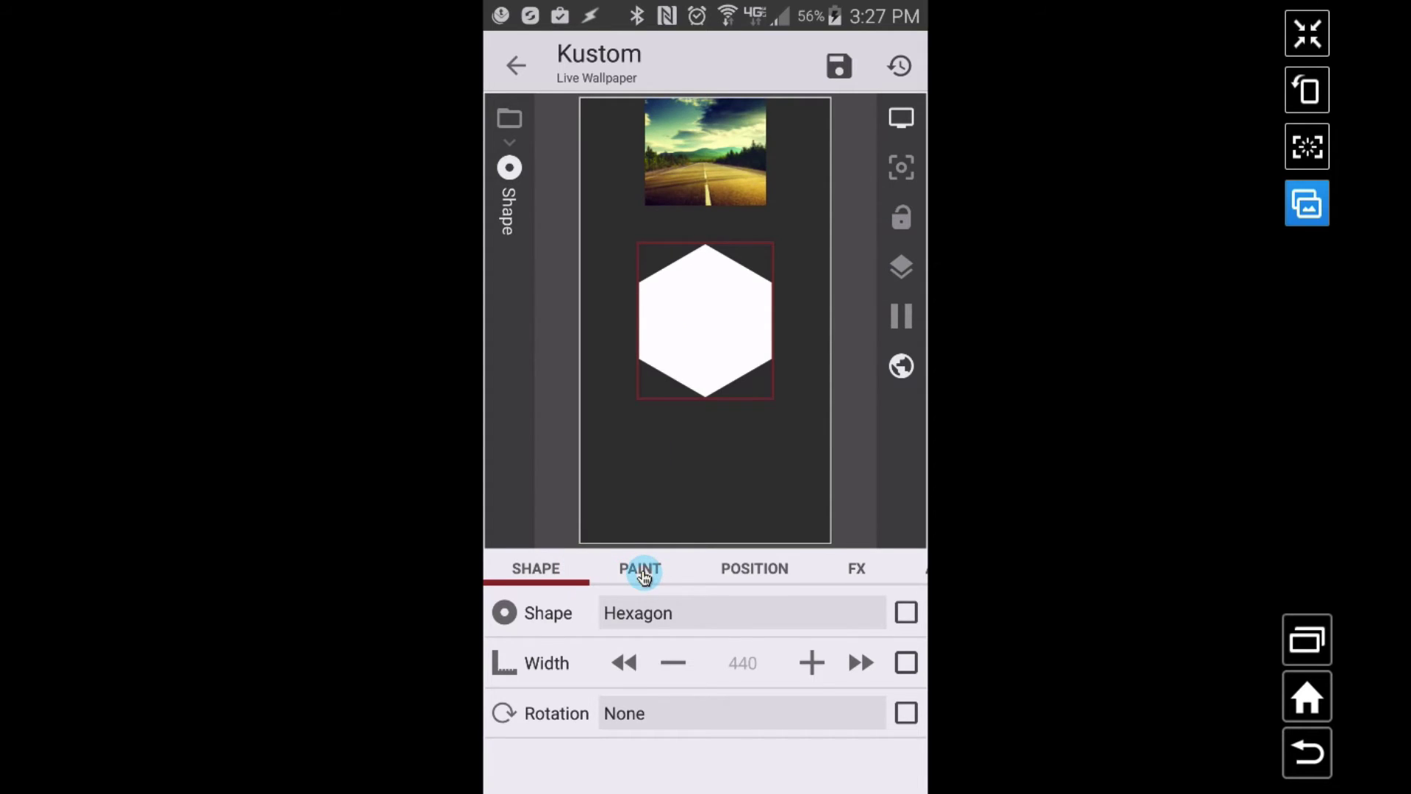
Set the hexagon's texture to Bitmap and switch its bitmap property to a formula.
click(857, 568)
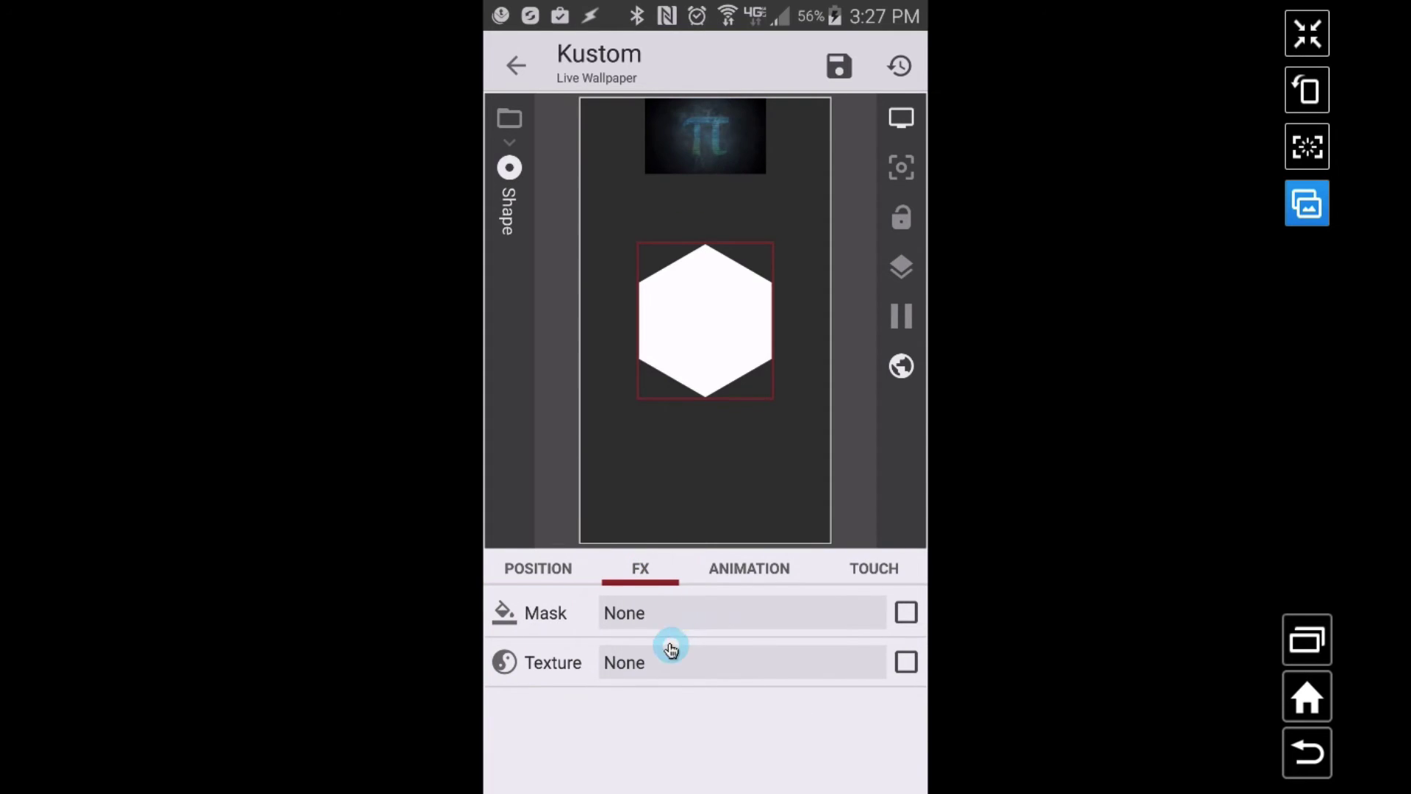
click(674, 663)
click(610, 593)
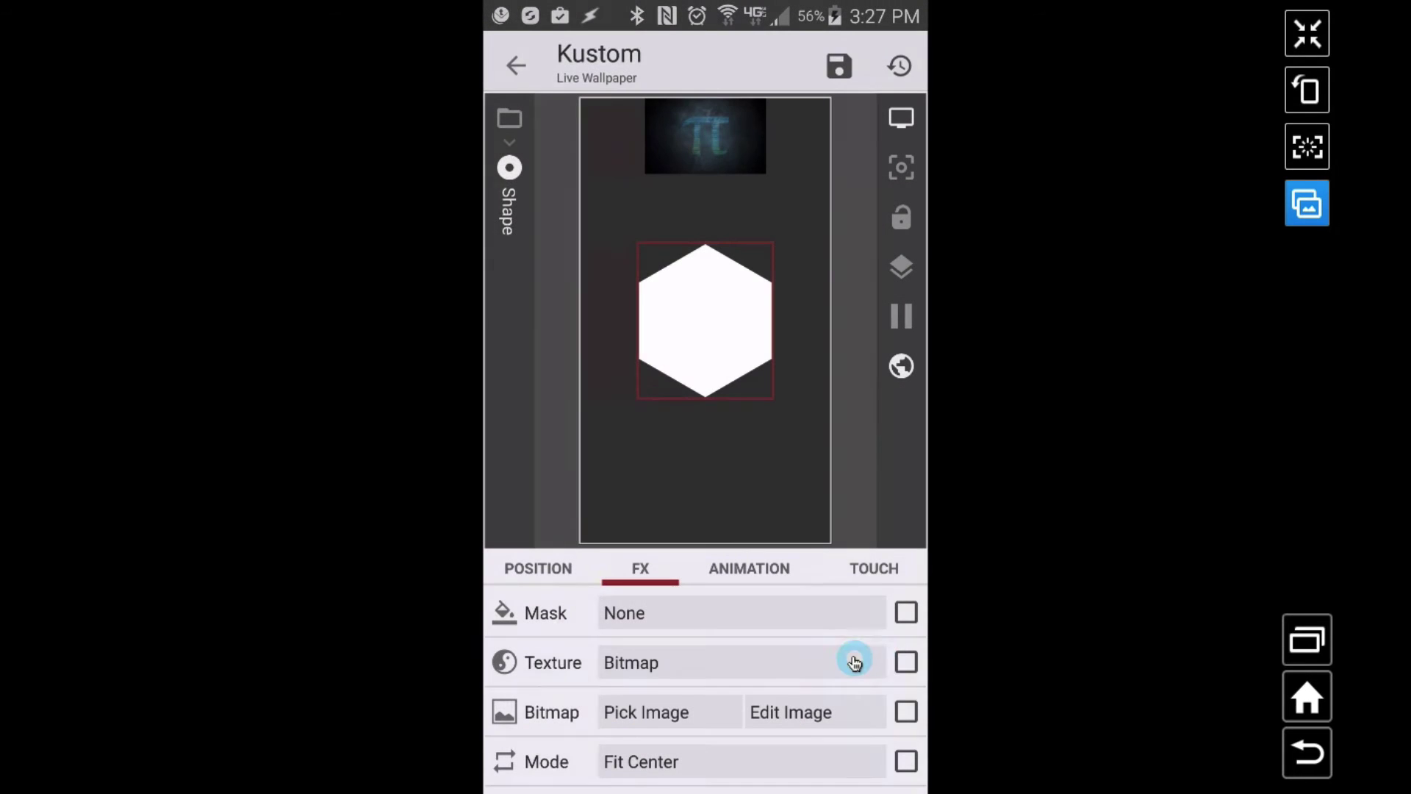
click(904, 711)
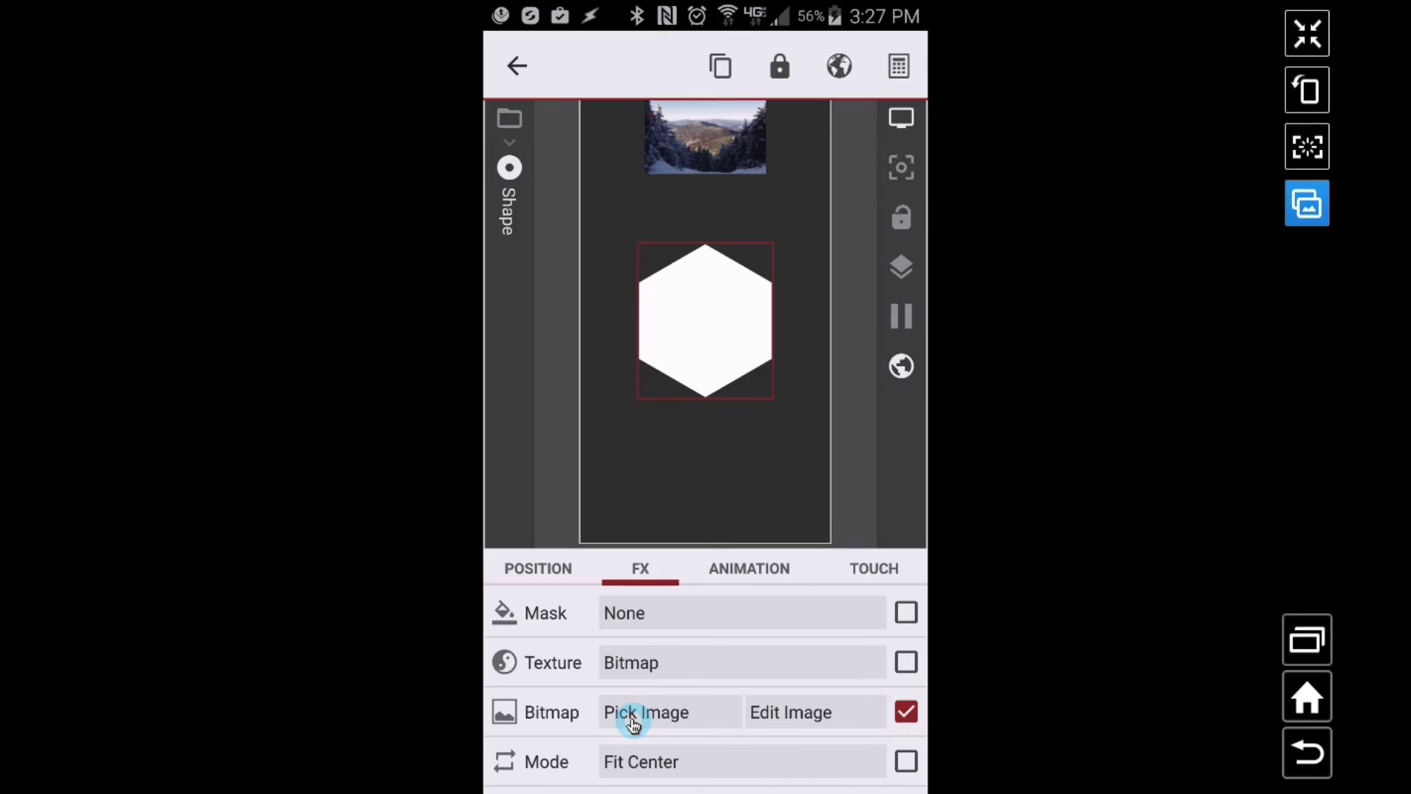
click(898, 66)
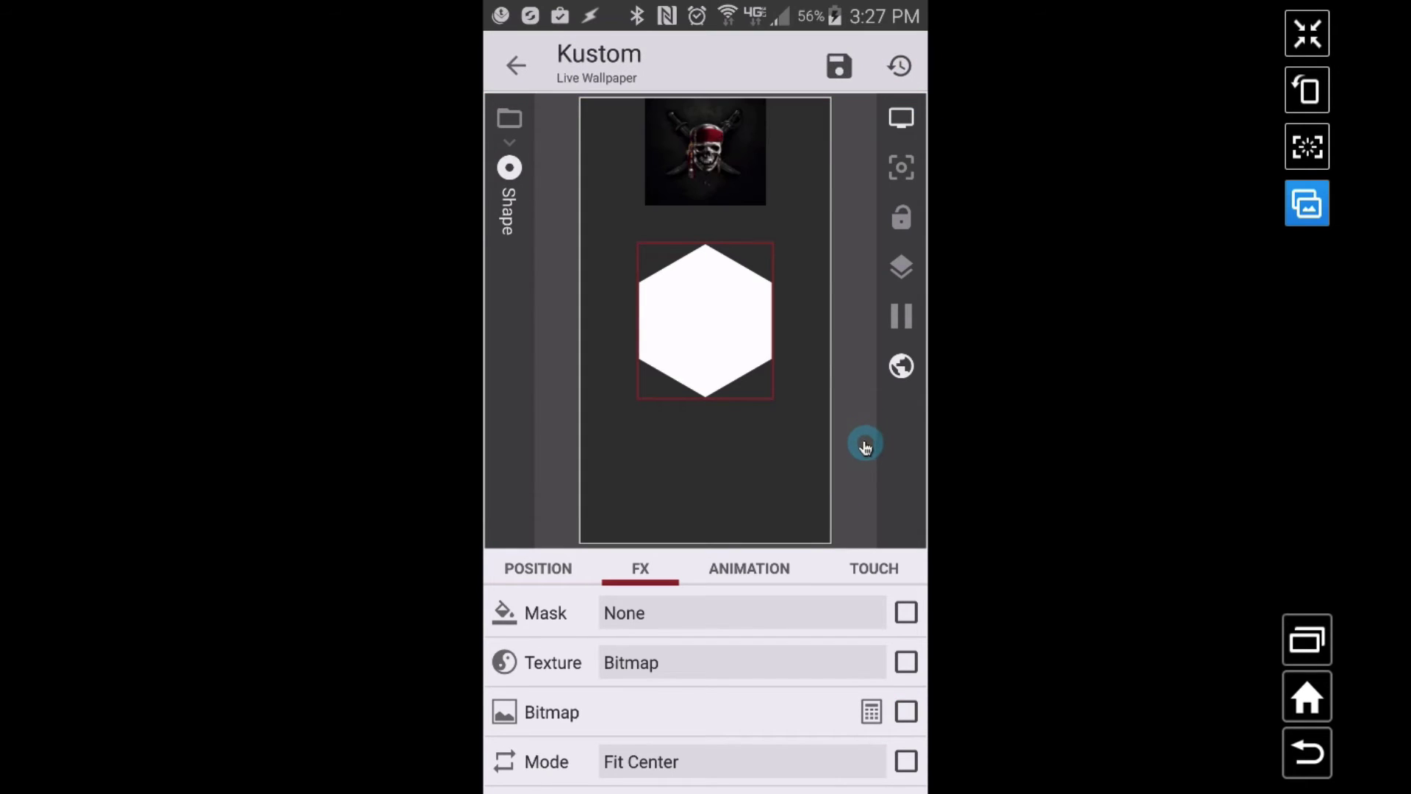
Open the hexagon's bitmap formula and insert the timer example that picks a random image file matching a pattern every 5 minutes.
click(872, 712)
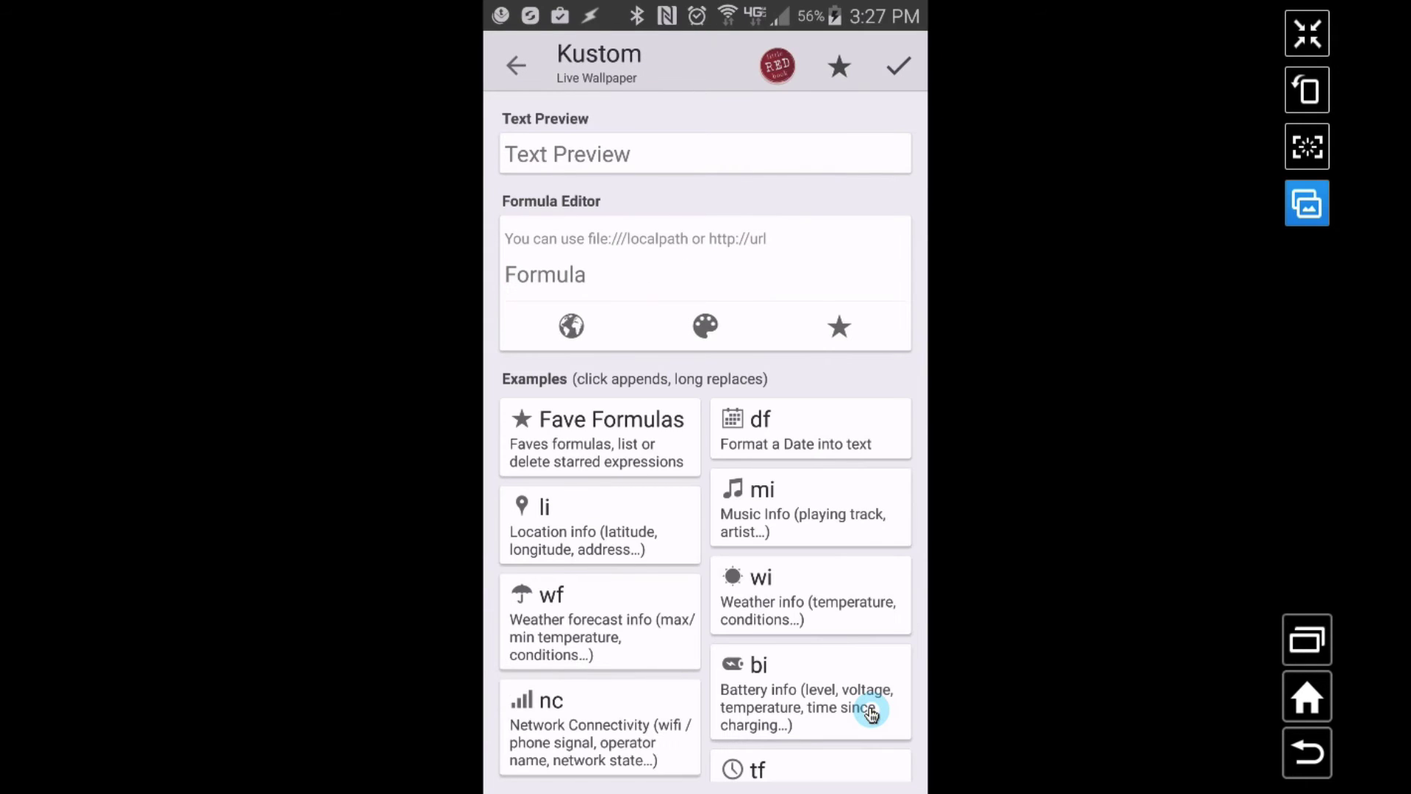
scroll(872, 712, down, 5)
click(871, 712)
scroll(872, 712, down, 1)
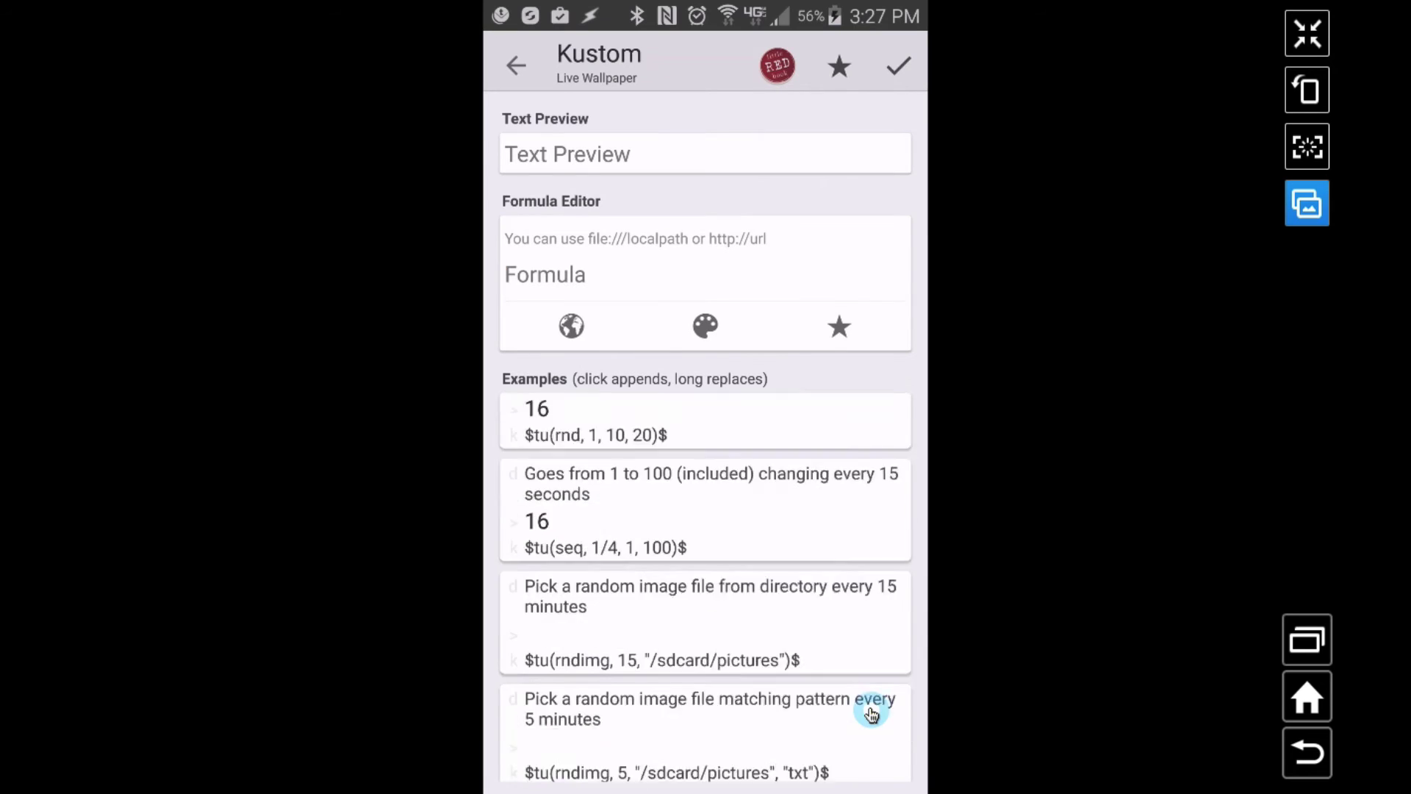
scroll(871, 712, down, 3)
scroll(872, 712, down, 1)
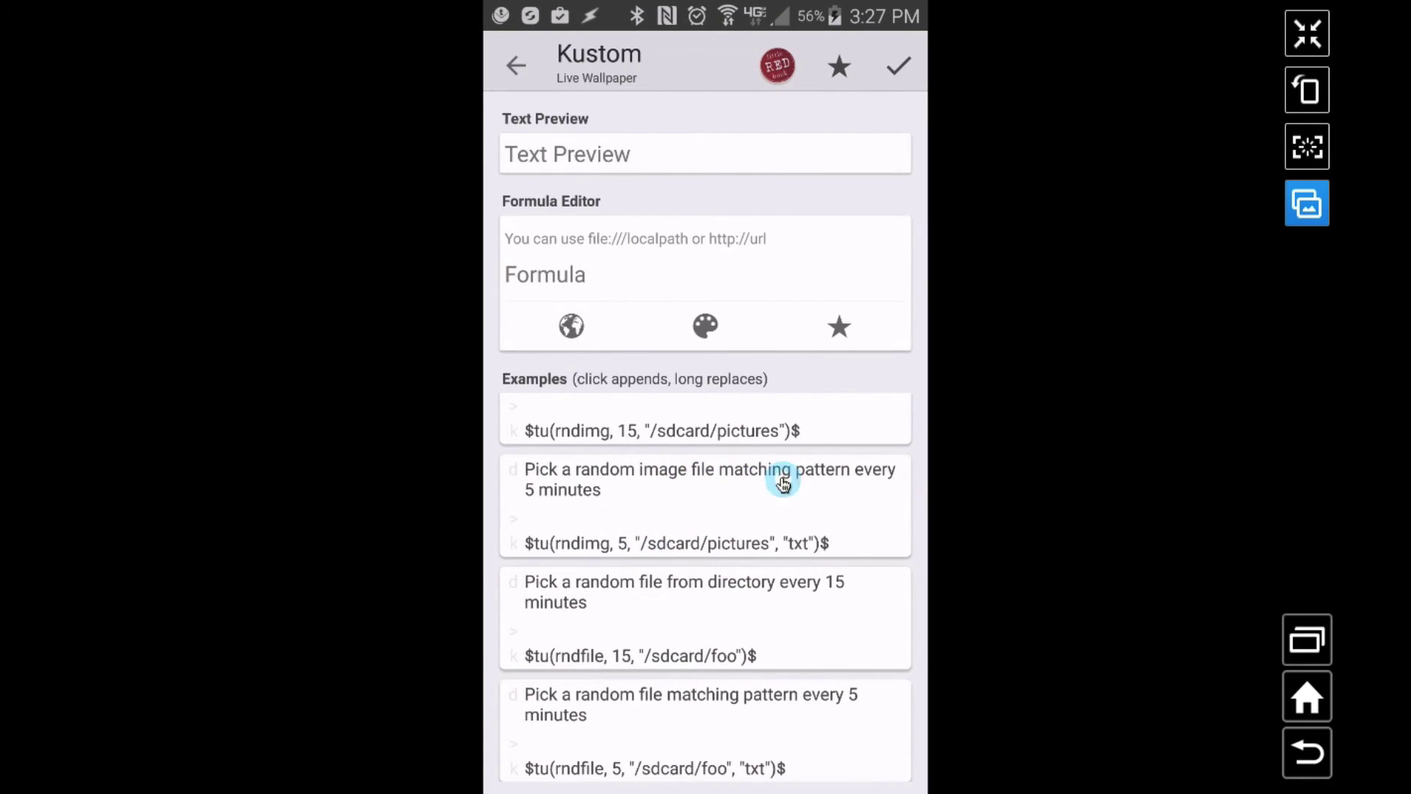
click(799, 544)
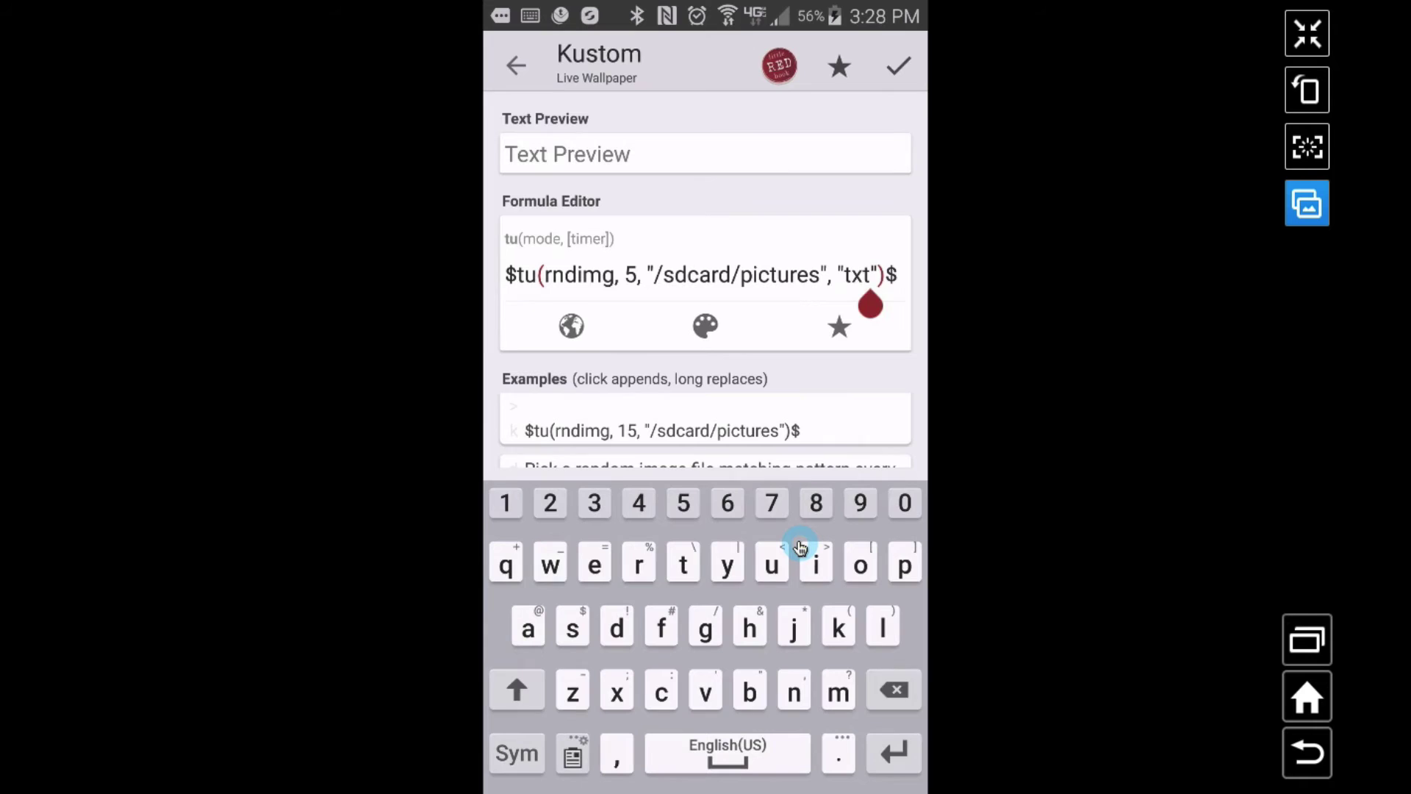
Change the file pattern in the hexagon's random image formula to "png".
key(BackSpace)
key(BackSpace)
key(BackSpace)
text(png)
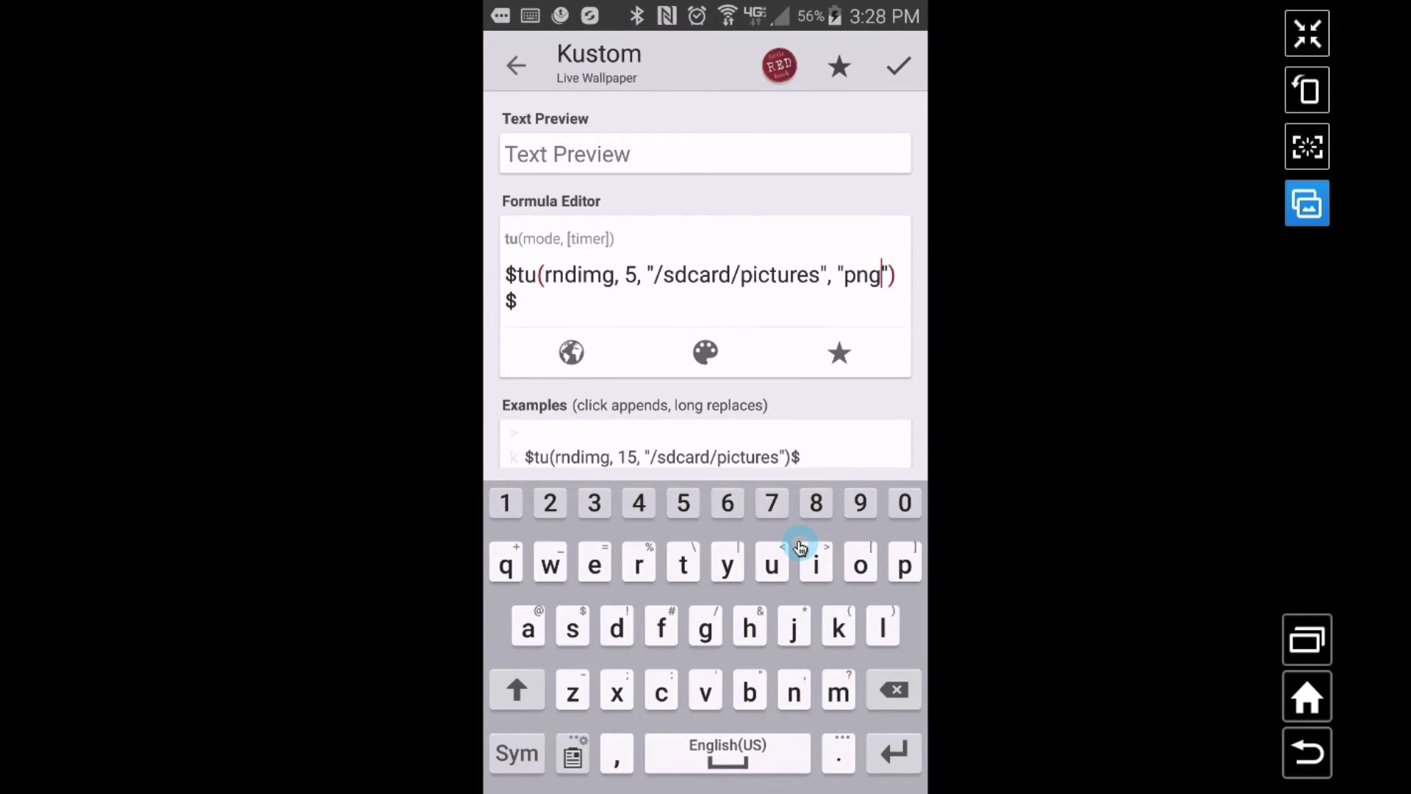
Replace the formula's folder path with "/storage/extSdCard/Wallpaper images/klwp tu/", accept the formula and save the wallpaper.
double_click(779, 274)
drag(727, 300, 641, 300)
text(/storage/extSdCard/Wallpaper images/klwp tu/1.jpg)
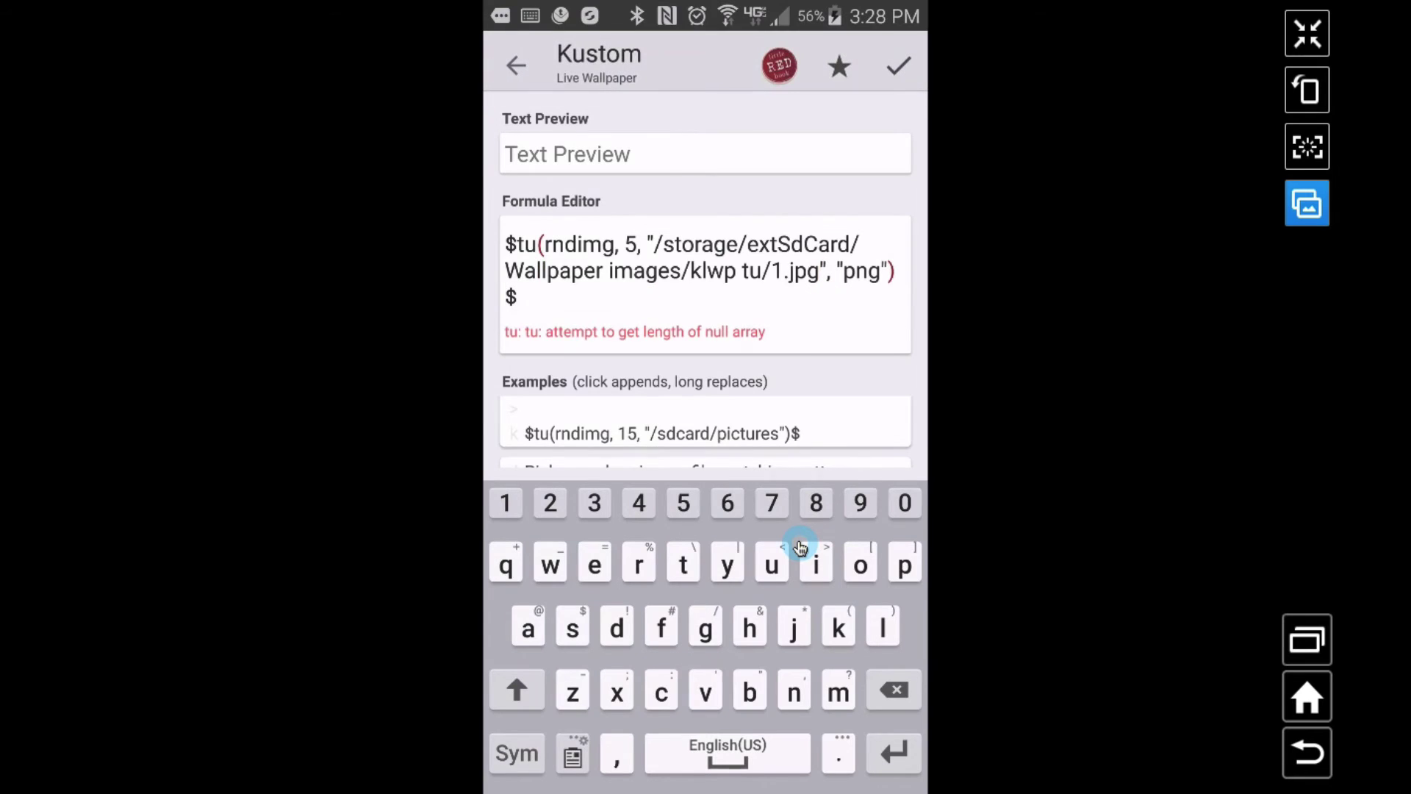
key(BackSpace)
key(BackSpace)
key(BackSpace)
key(BackSpace)
key(BackSpace)
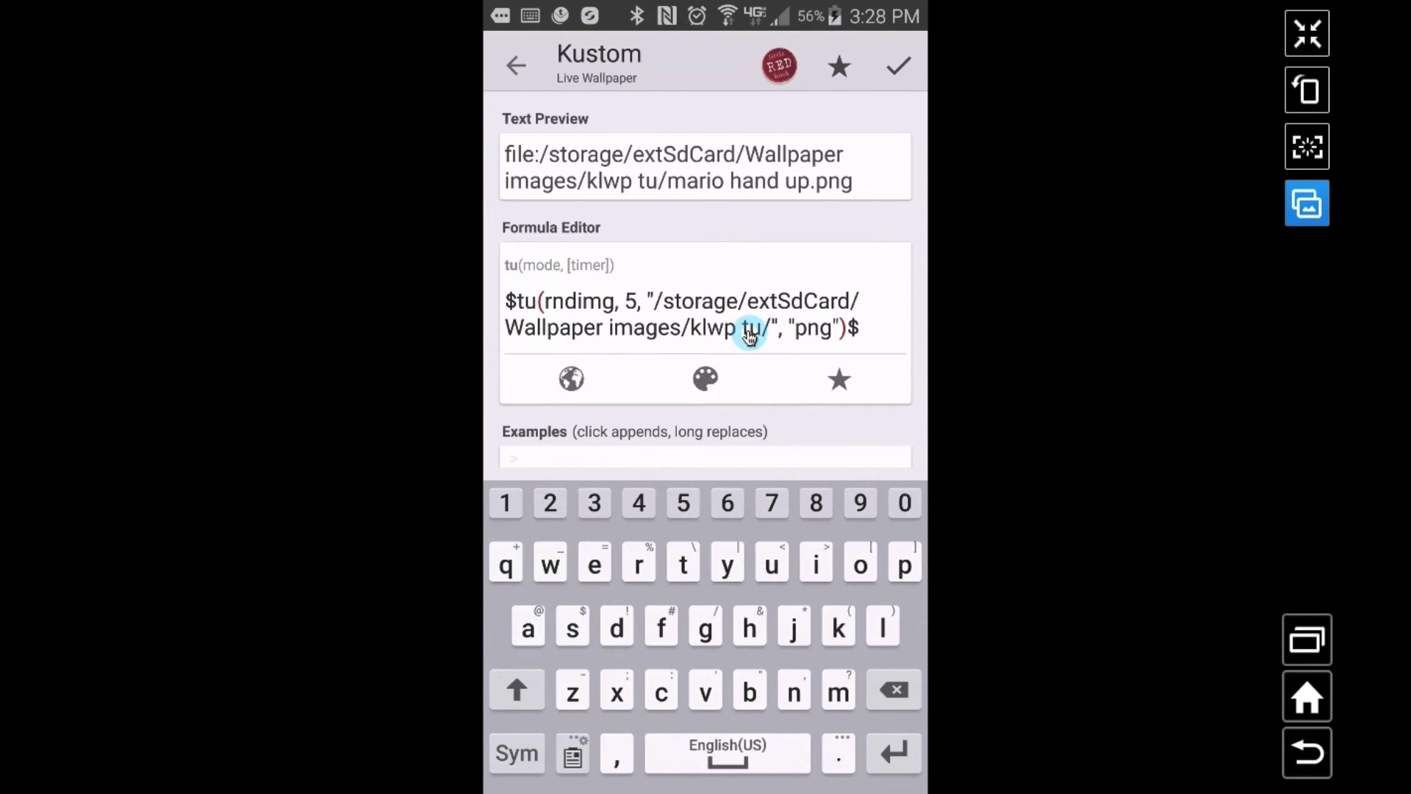
click(892, 66)
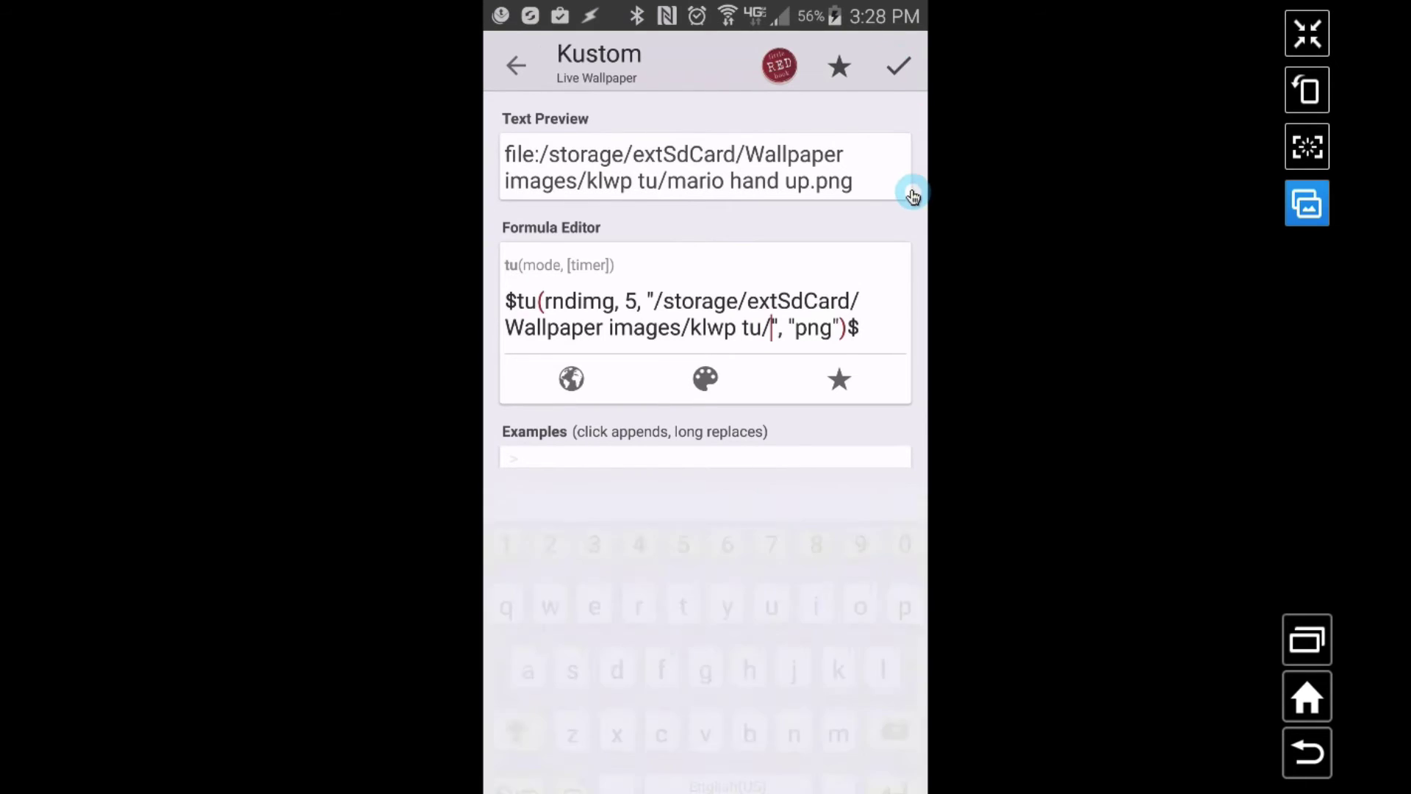
click(839, 66)
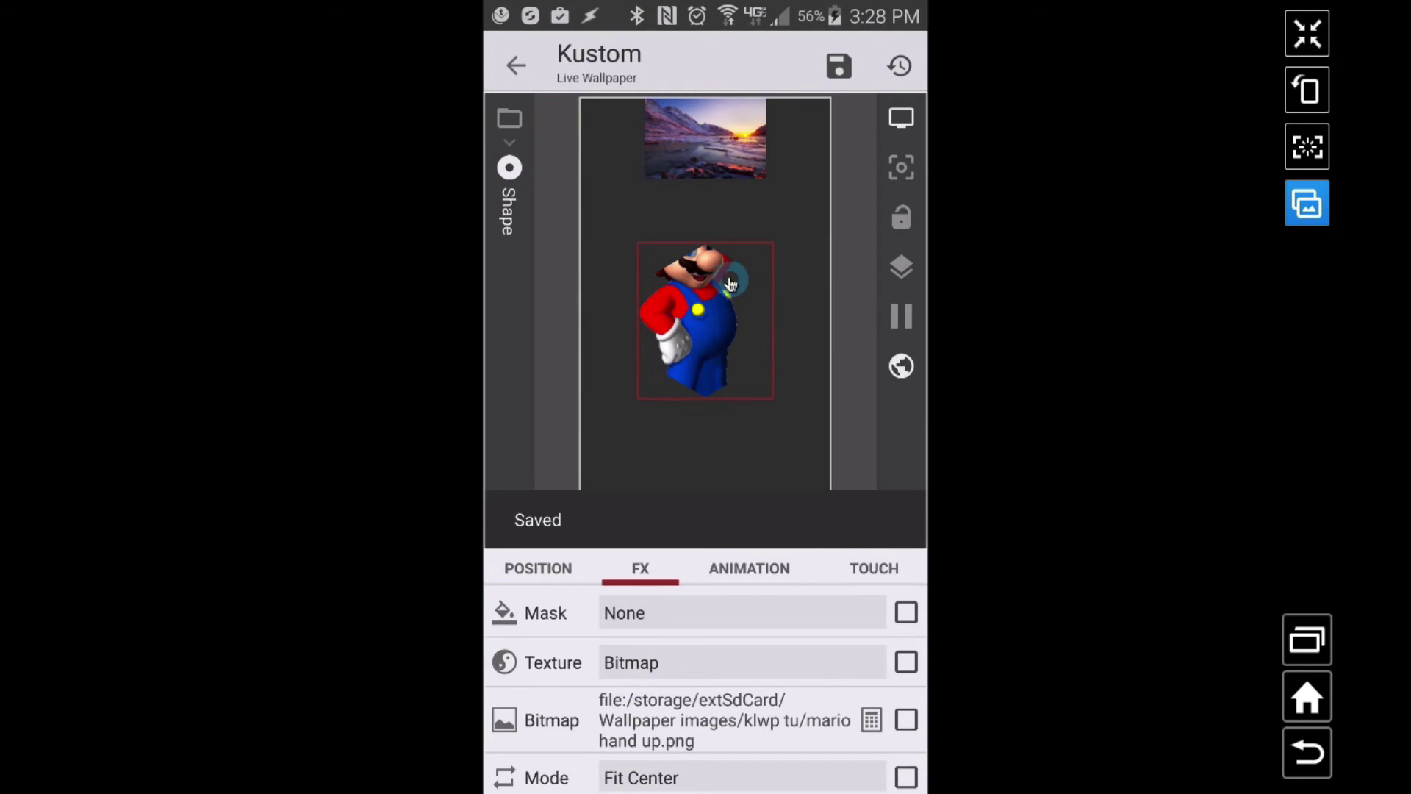
Set the timer in the hexagon's random image formula to 1/60 and leave the formula editor.
click(1305, 705)
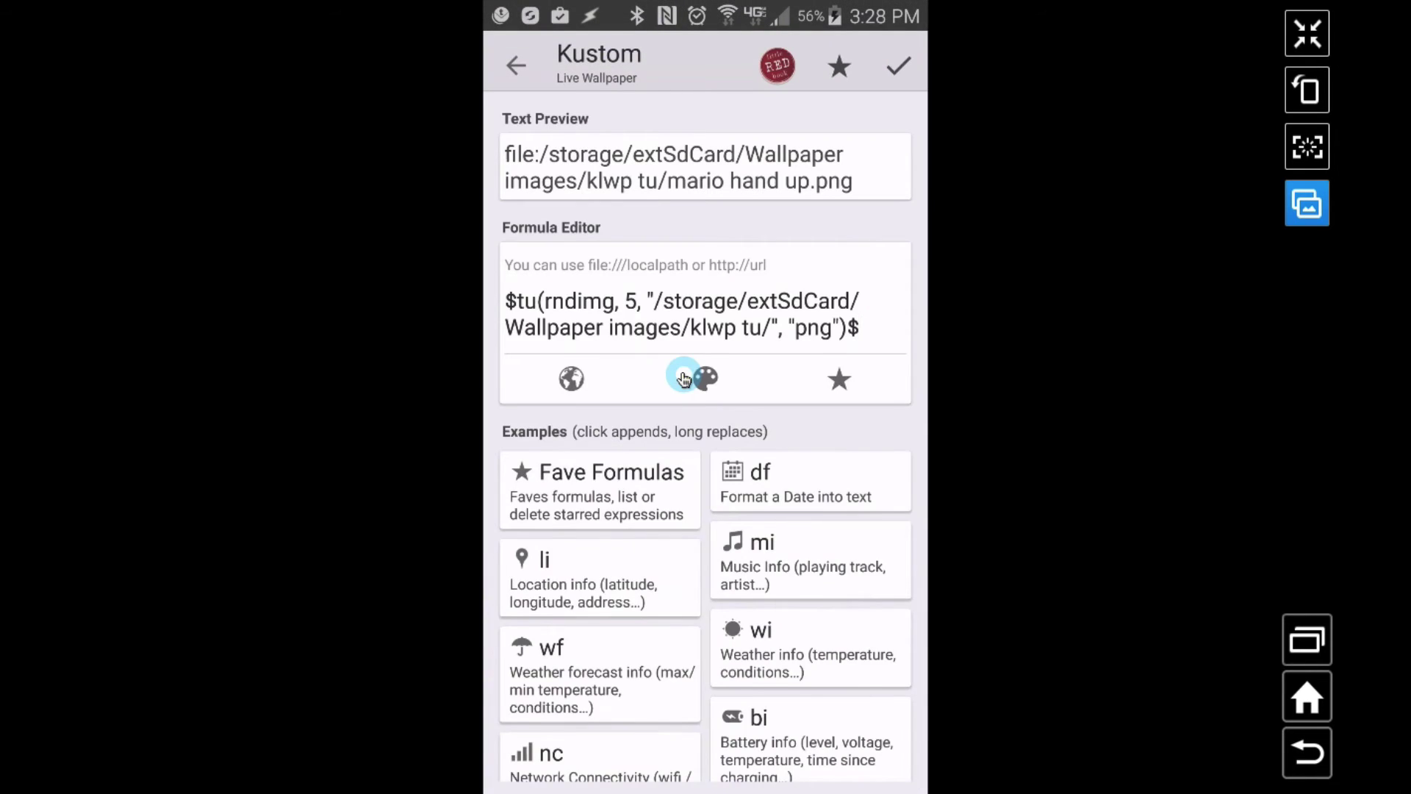
key(BackSpace)
key(BackSpace)
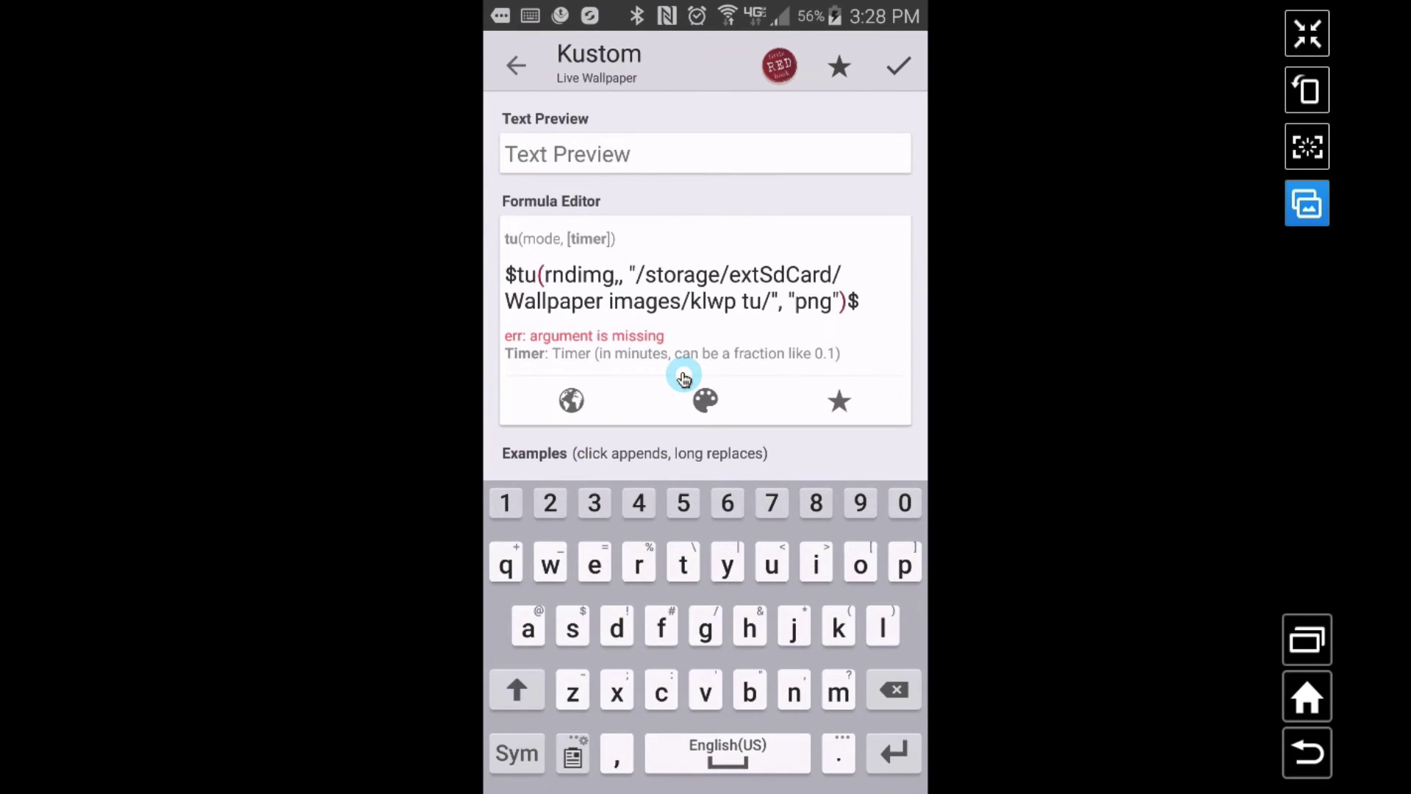
text(1/5)
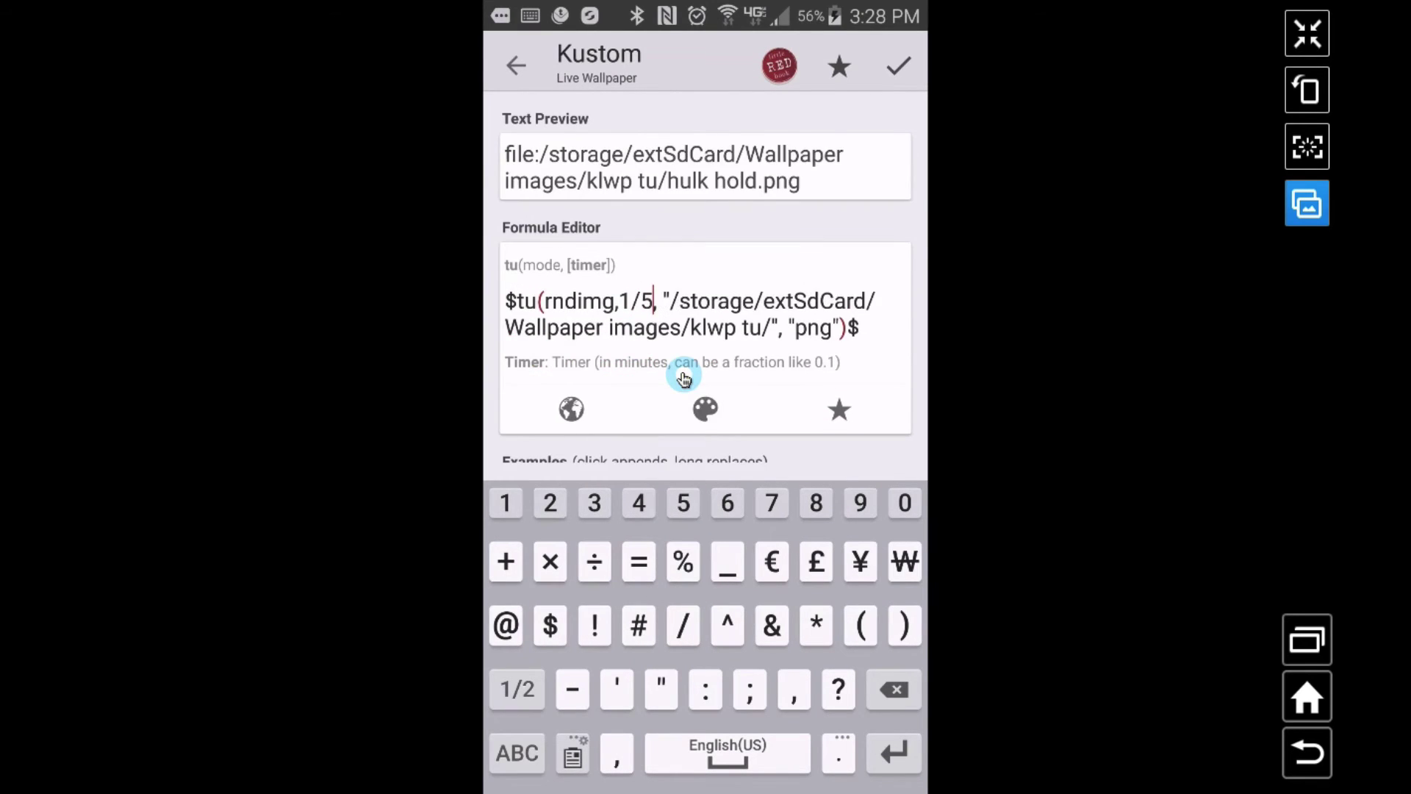
key(BackSpace)
text(60)
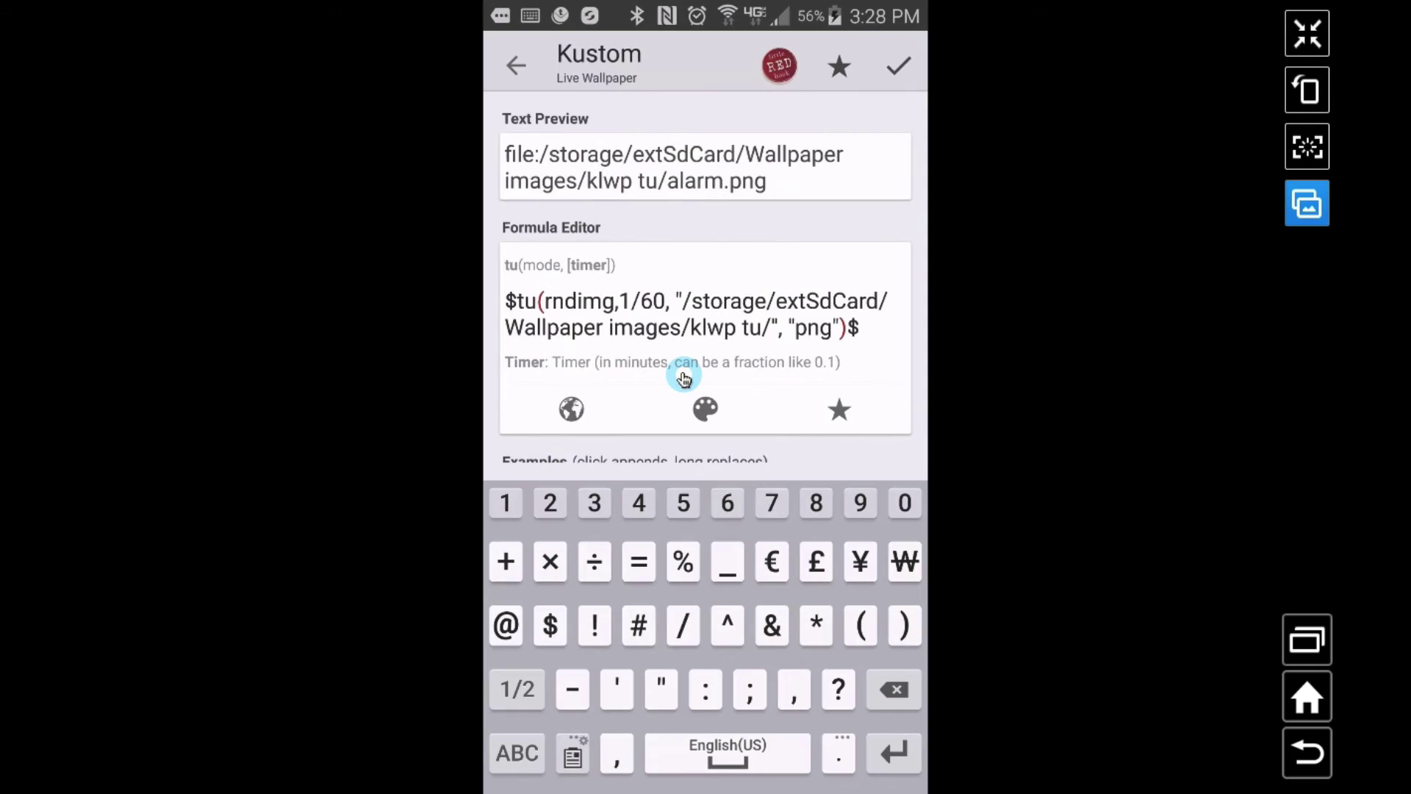
key(Escape)
key(Escape)
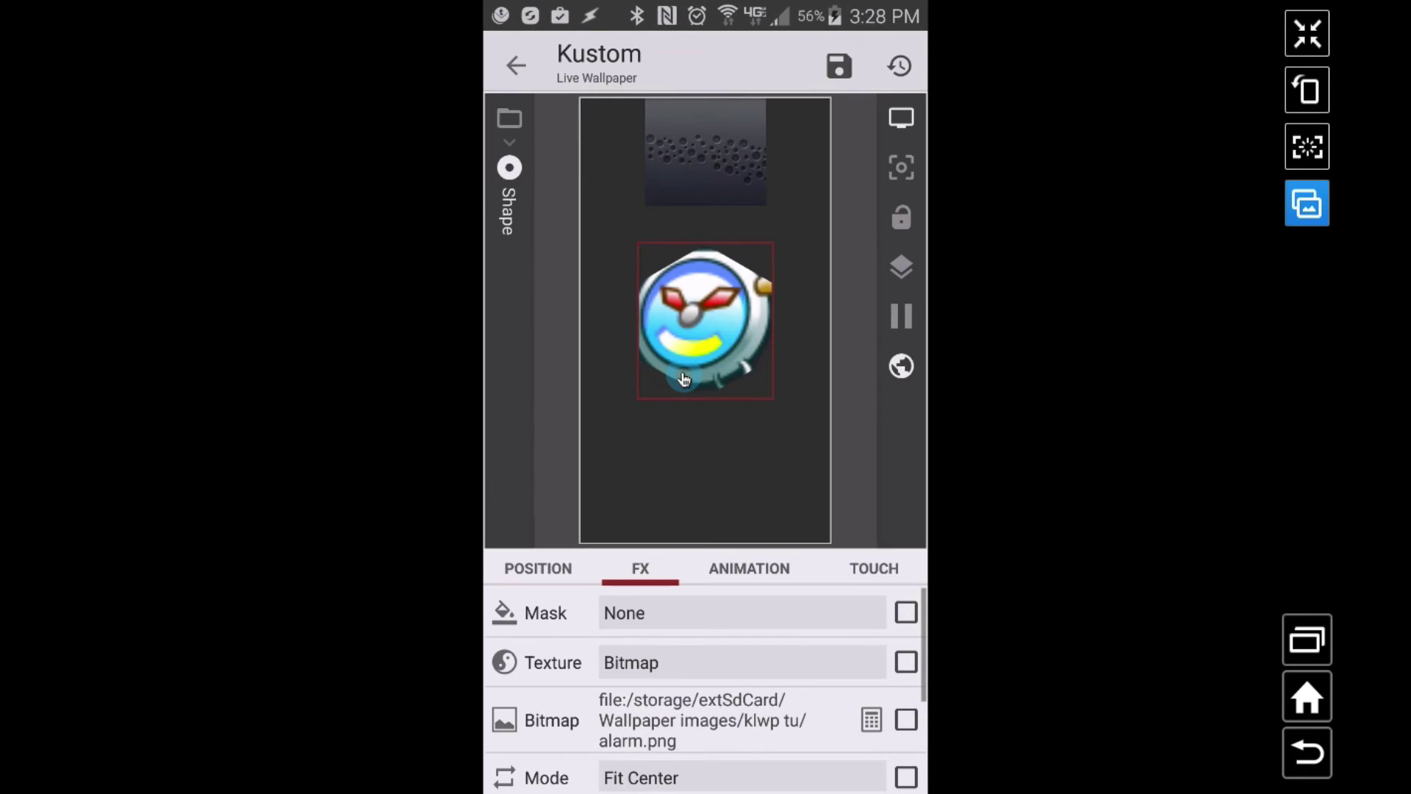
Switch to SD Maid to examine the text files in the klwp tu folder, and return to the KLWP item settings.
key(Escape)
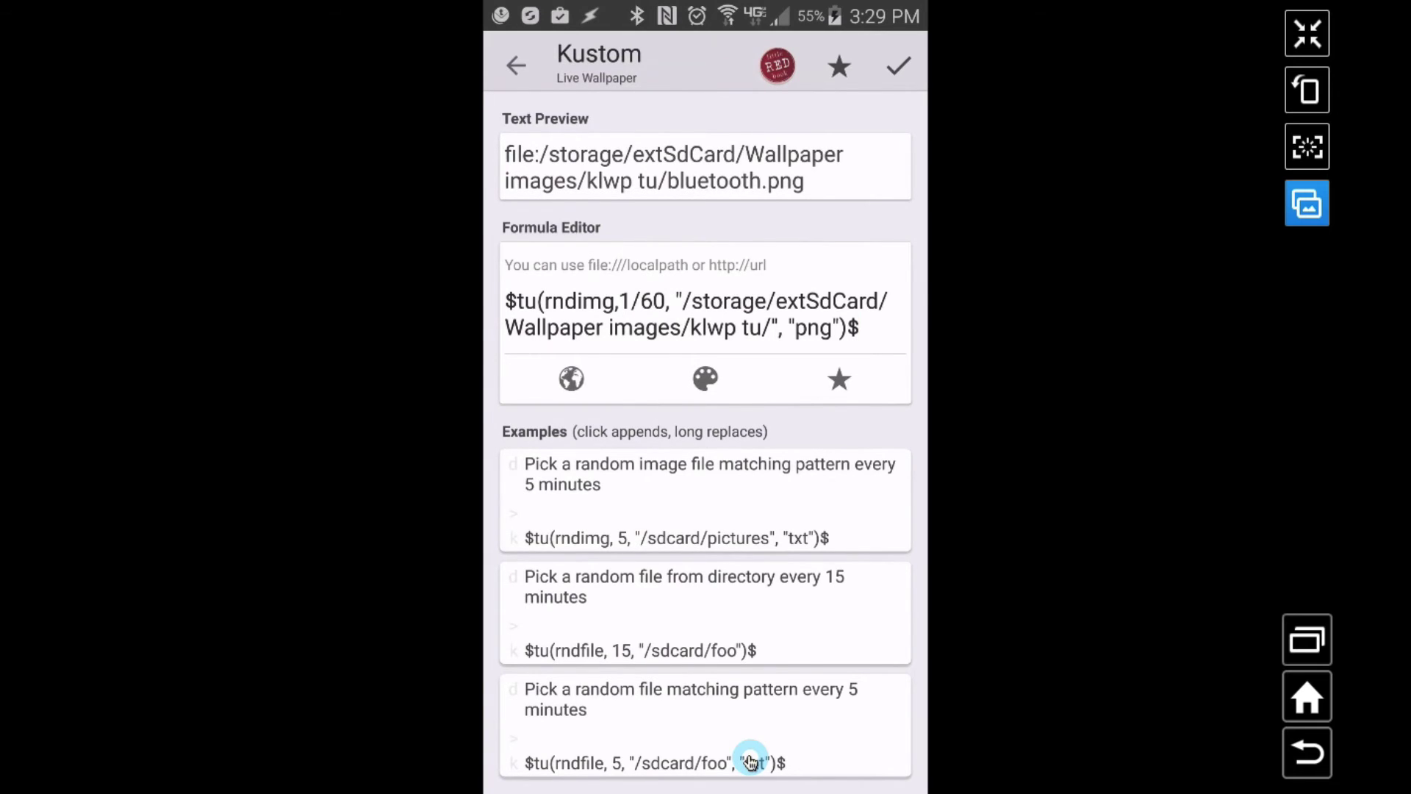
key(ctrl+s)
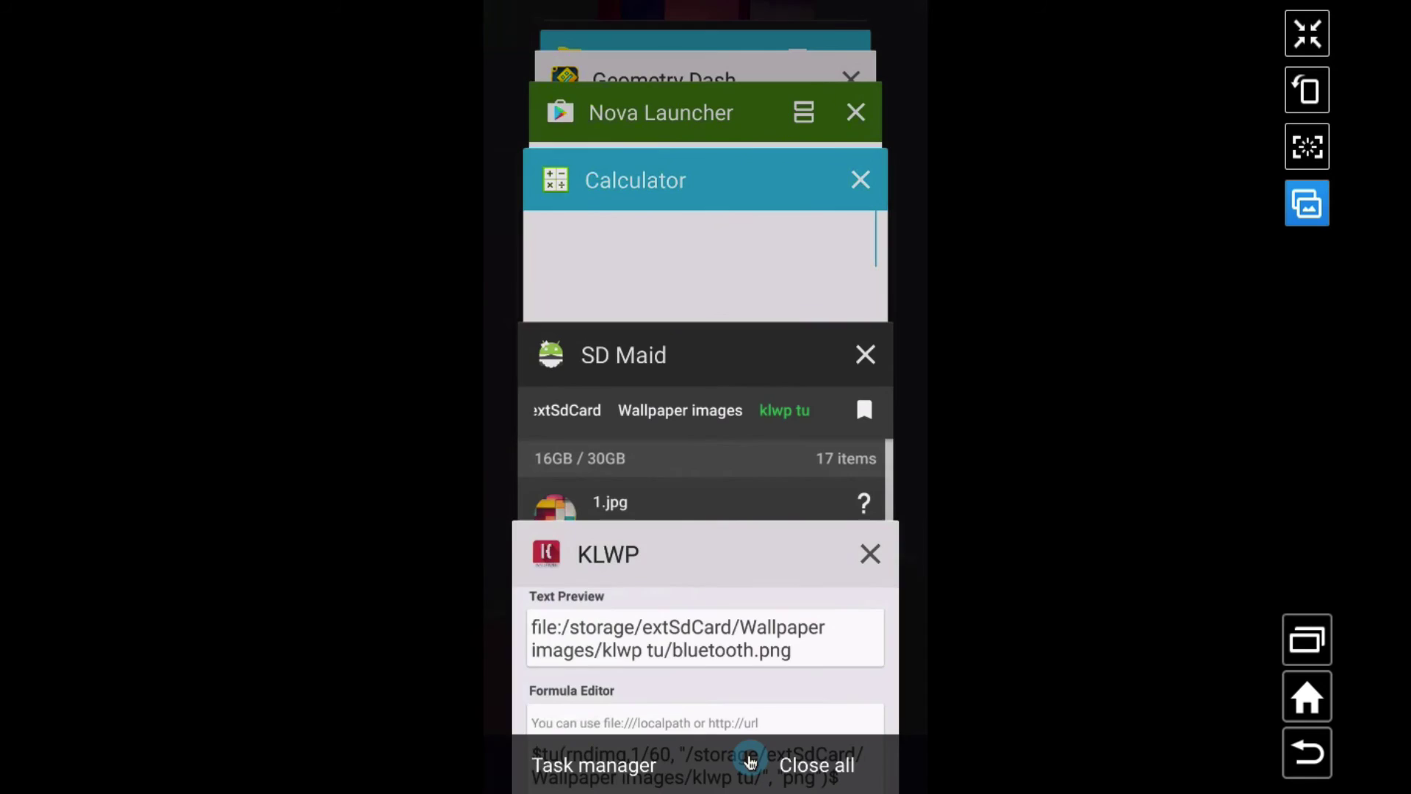
key(ctrl+s)
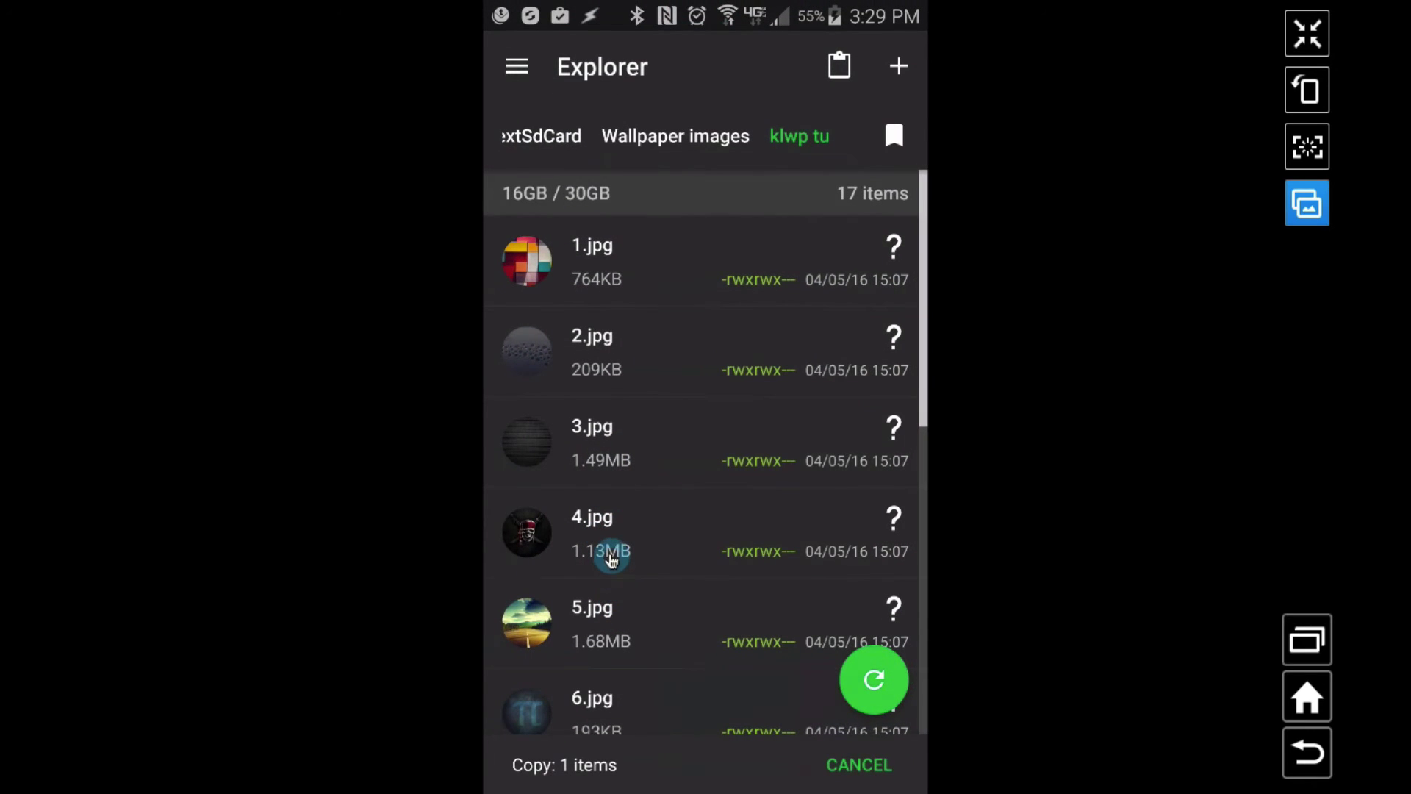
scroll(620, 550, down, 10)
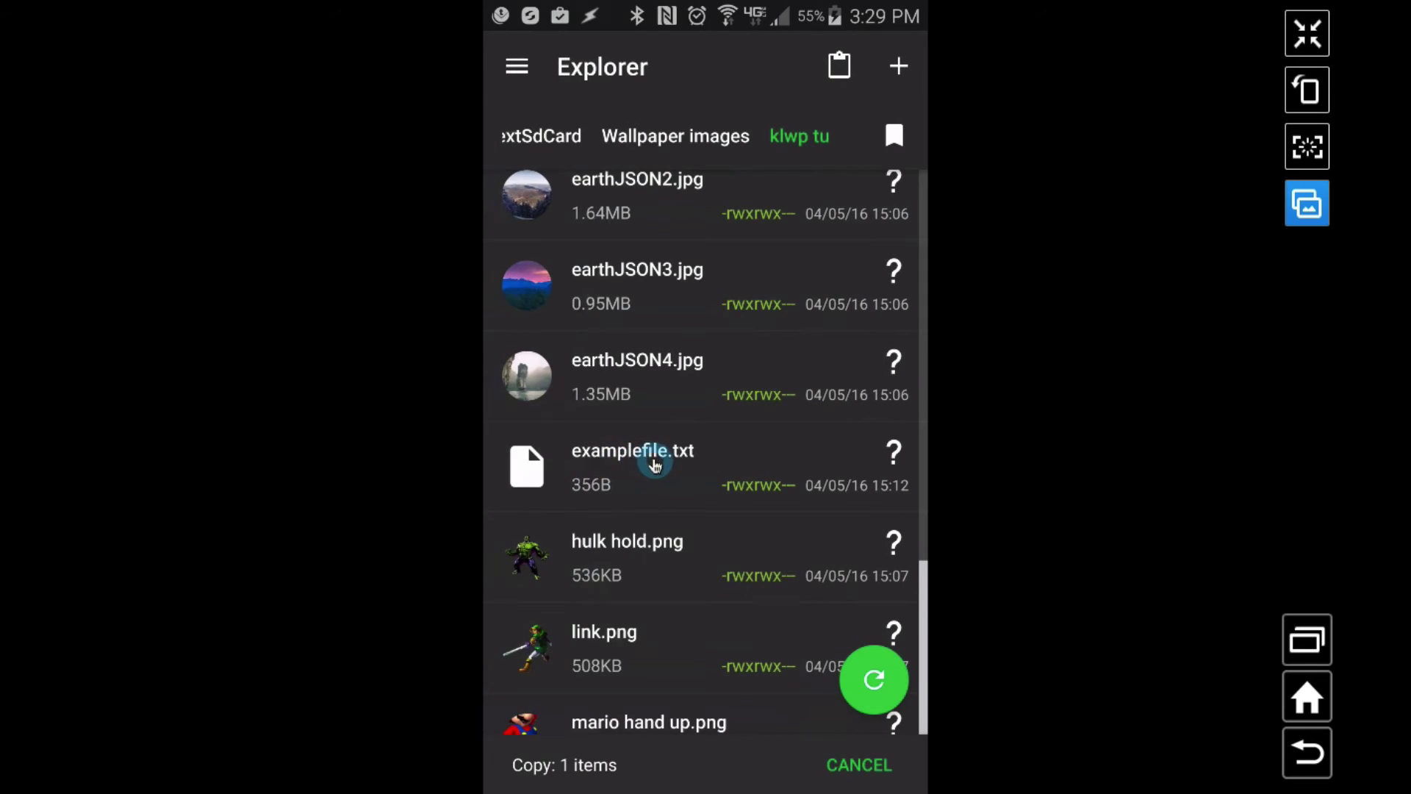
scroll(659, 469, up, 4)
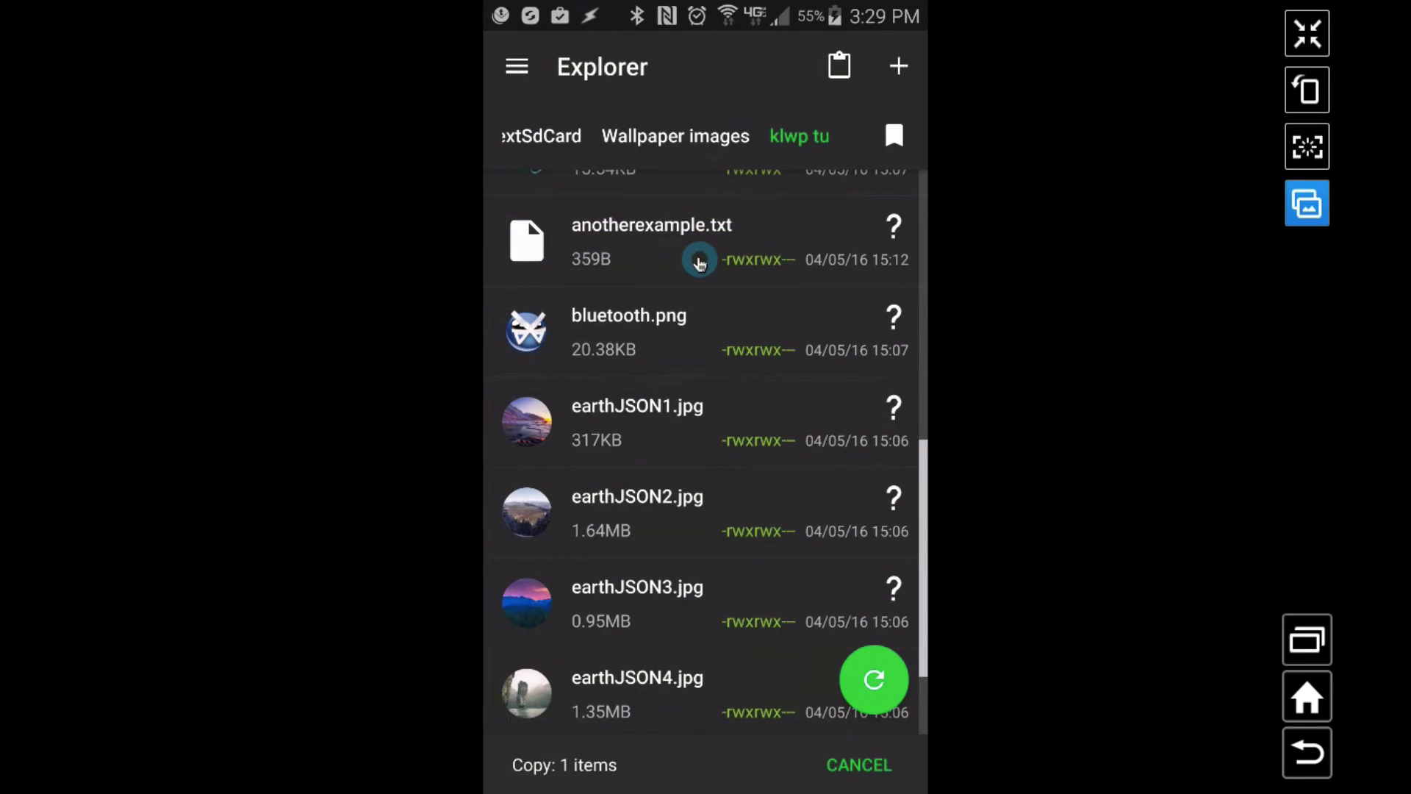
key(alt+Tab)
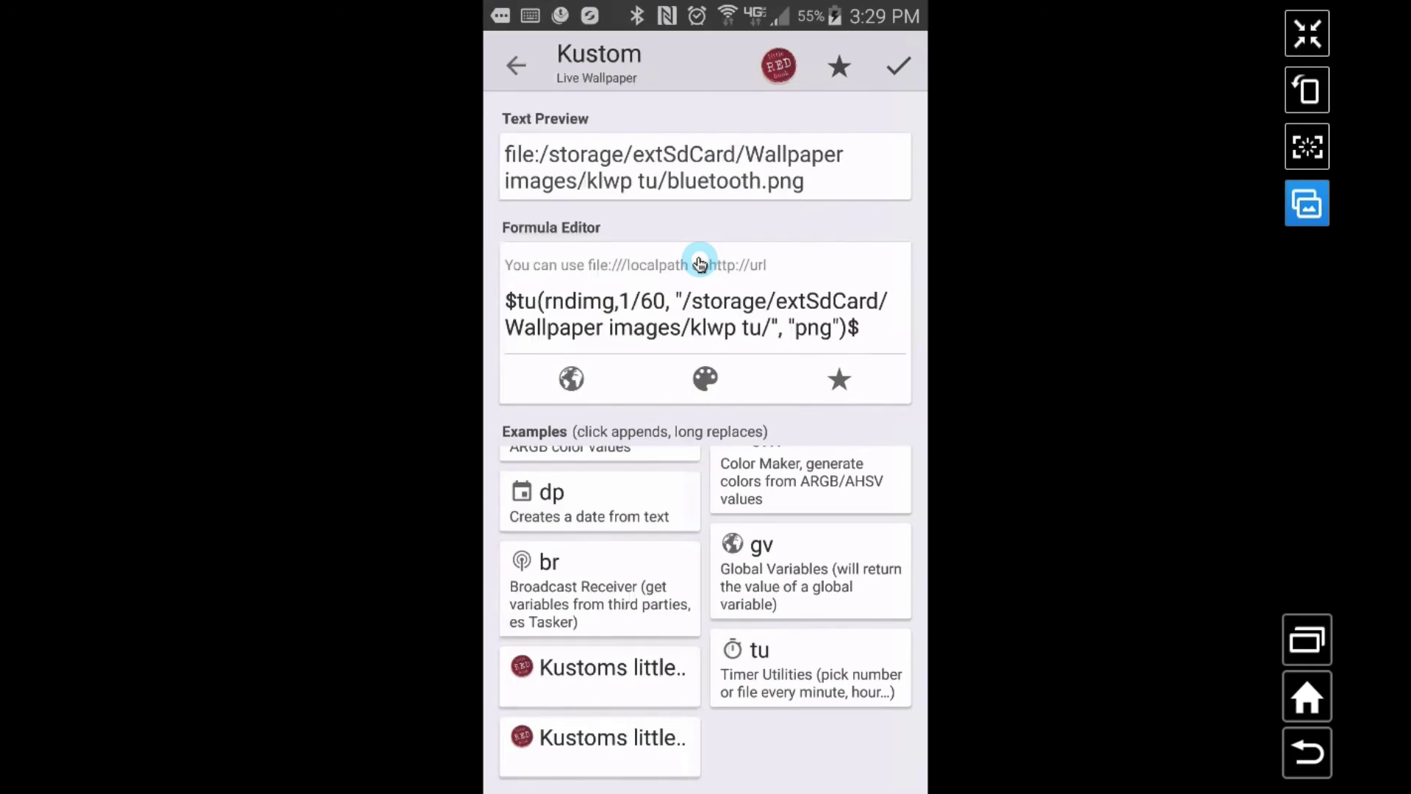
key(Escape)
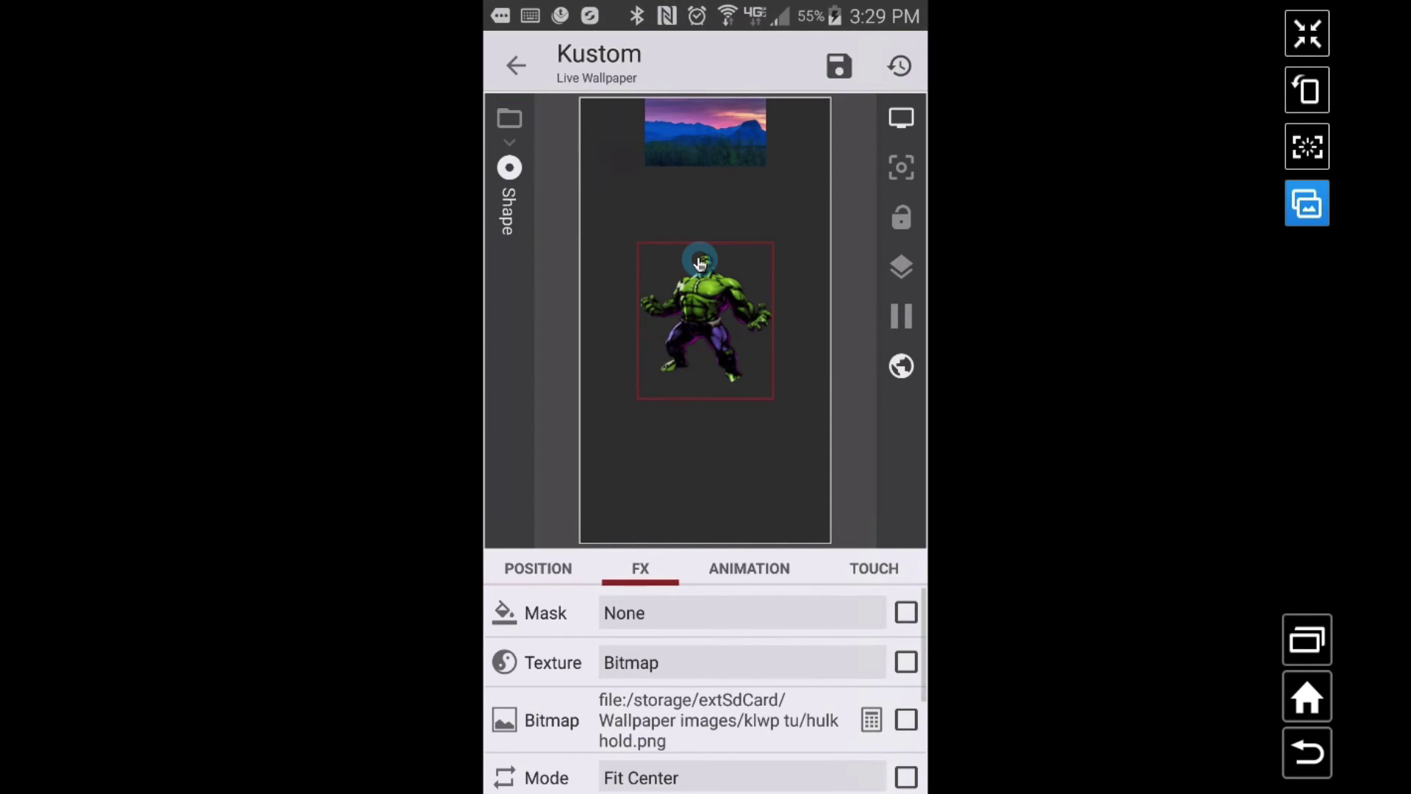
Add a text item at the bottom center of the wallpaper and set its size to 60.
key(Escape)
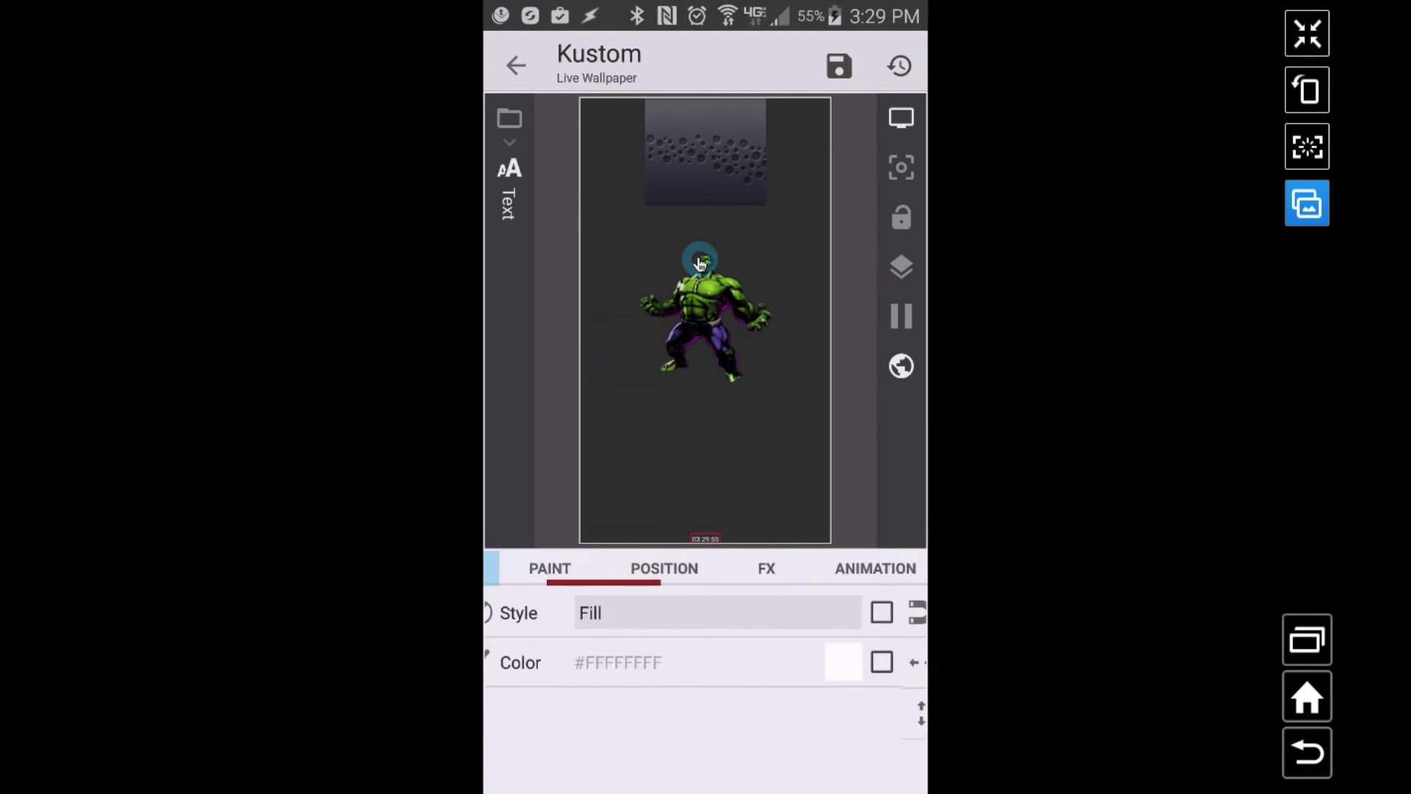
click(861, 757)
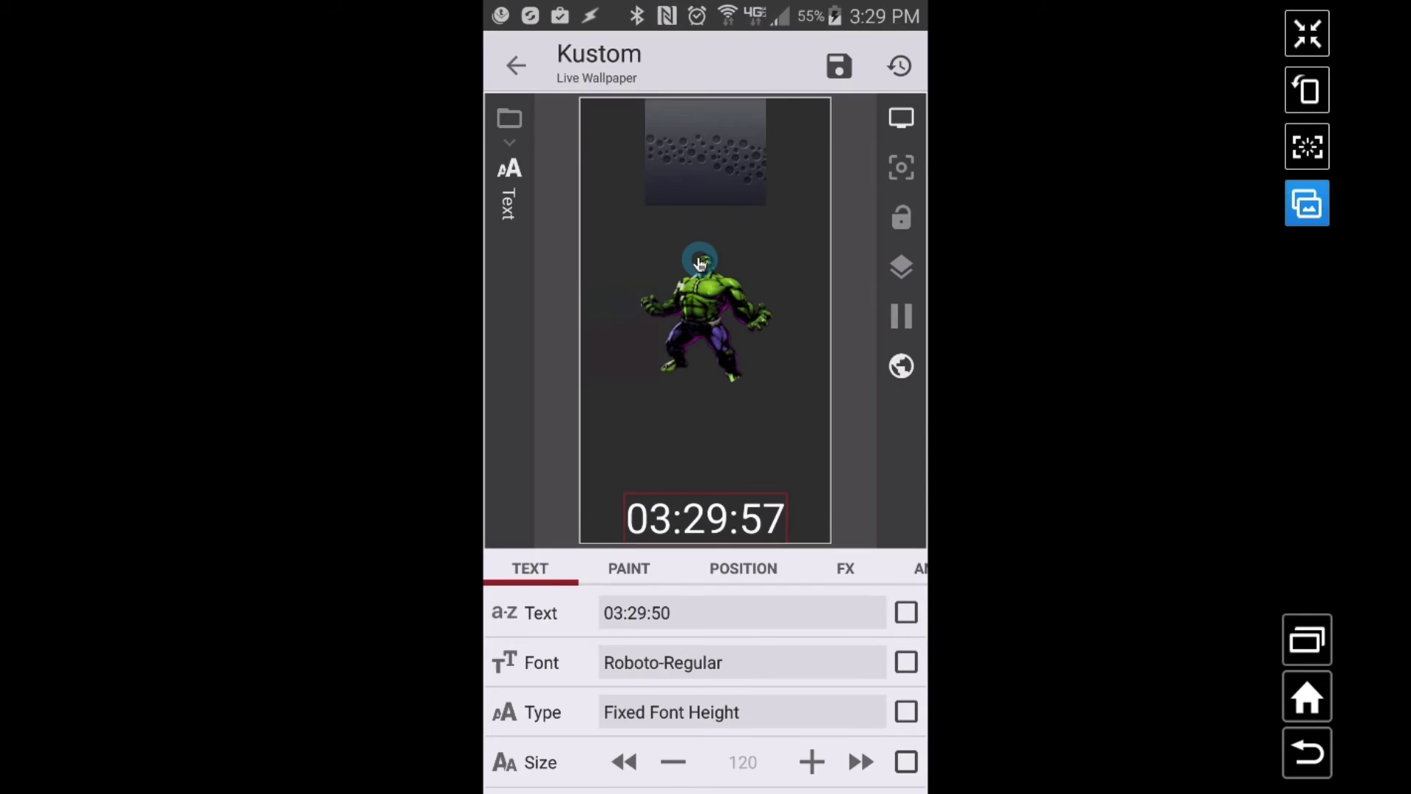
click(623, 762)
Replace the text item's formula with the rndfile example that matches a "txt" pattern, and set its timer to 1/30.
click(743, 613)
click(699, 260)
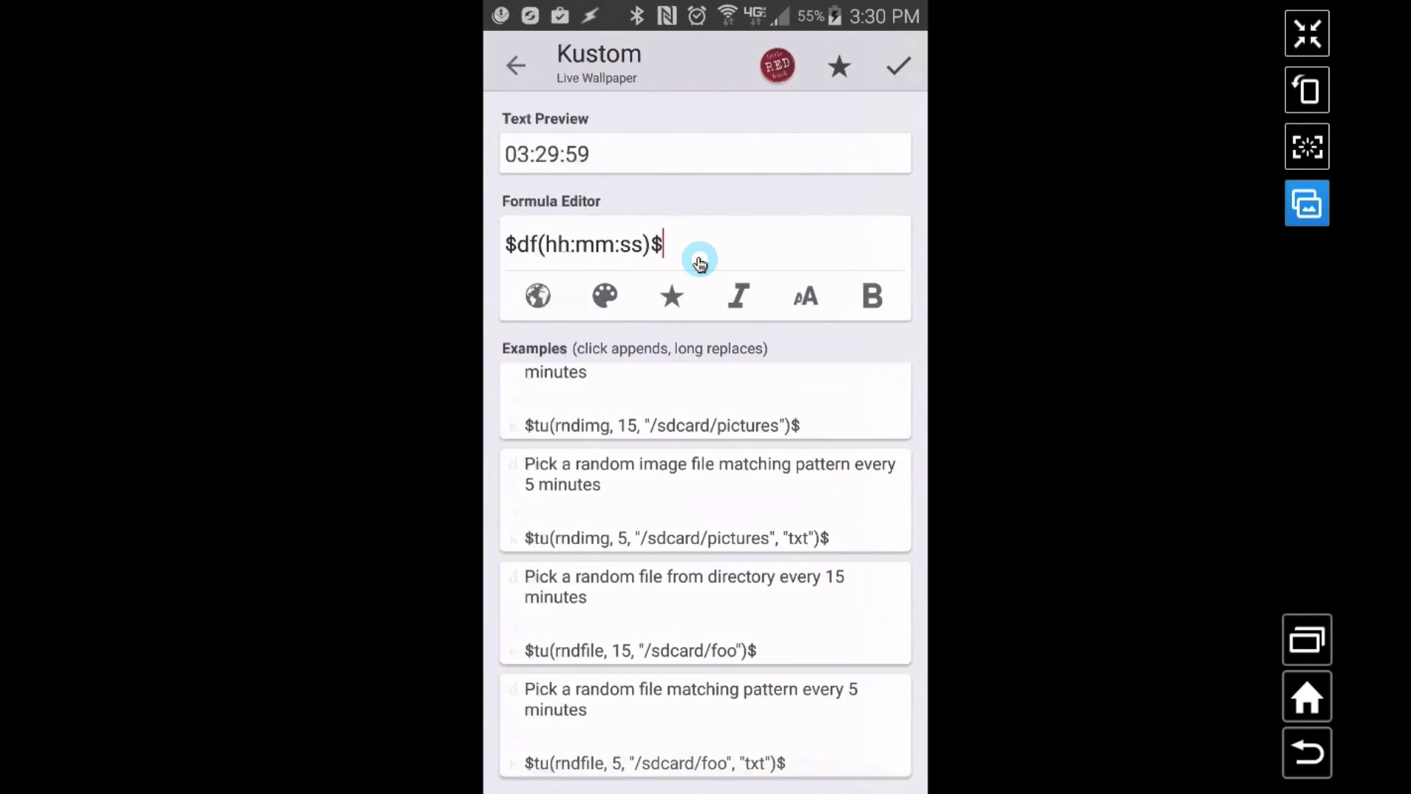
click(634, 707)
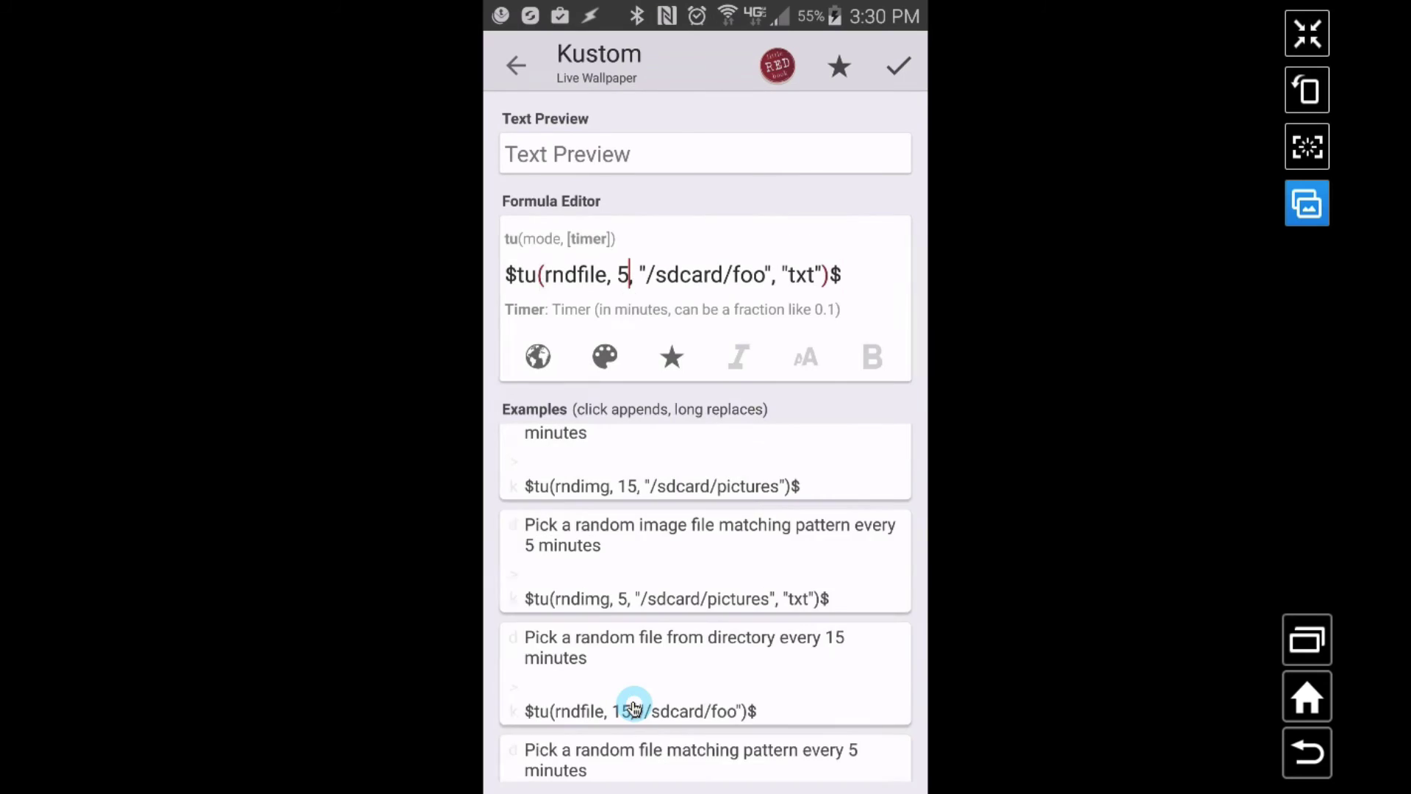
key(BackSpace)
key(BackSpace)
key(BackSpace)
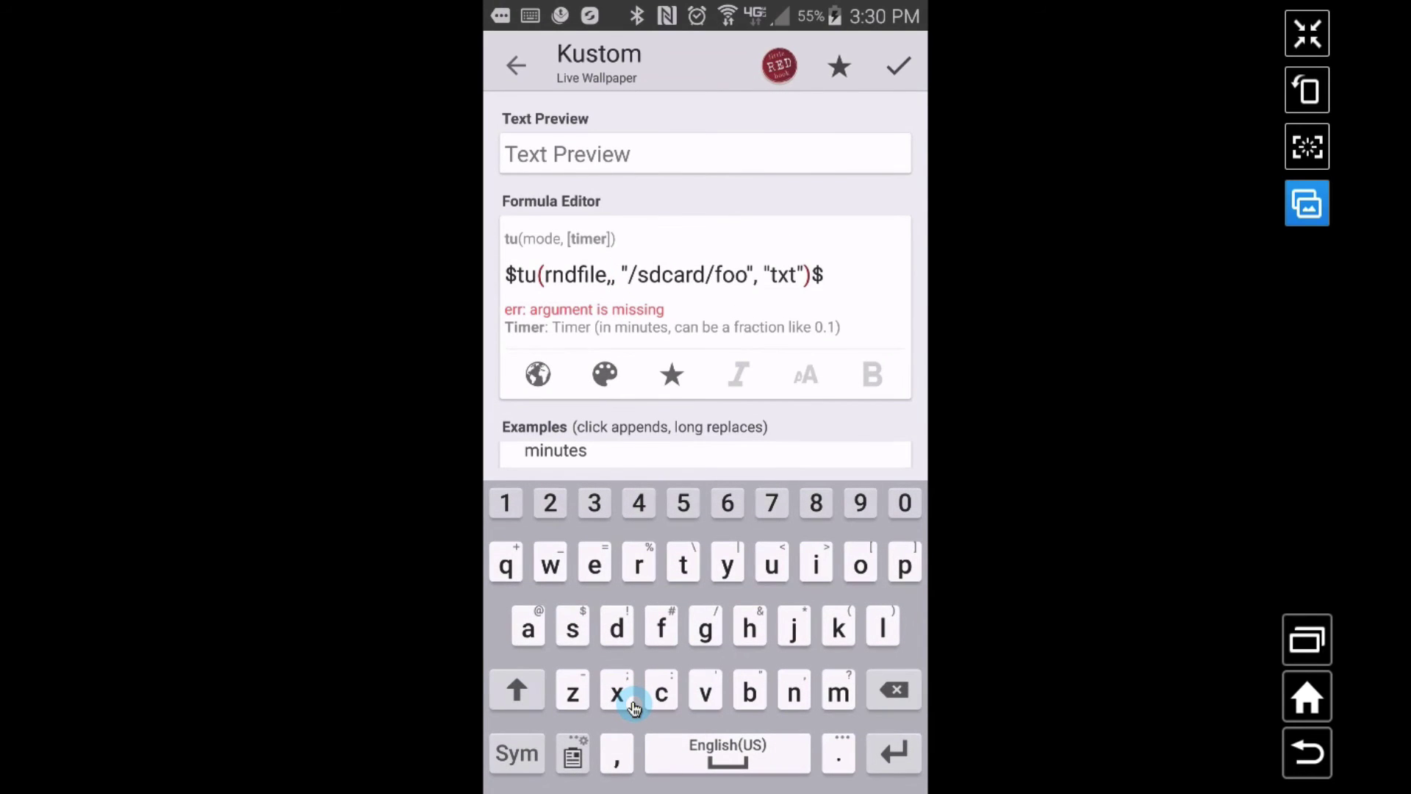
text(1)
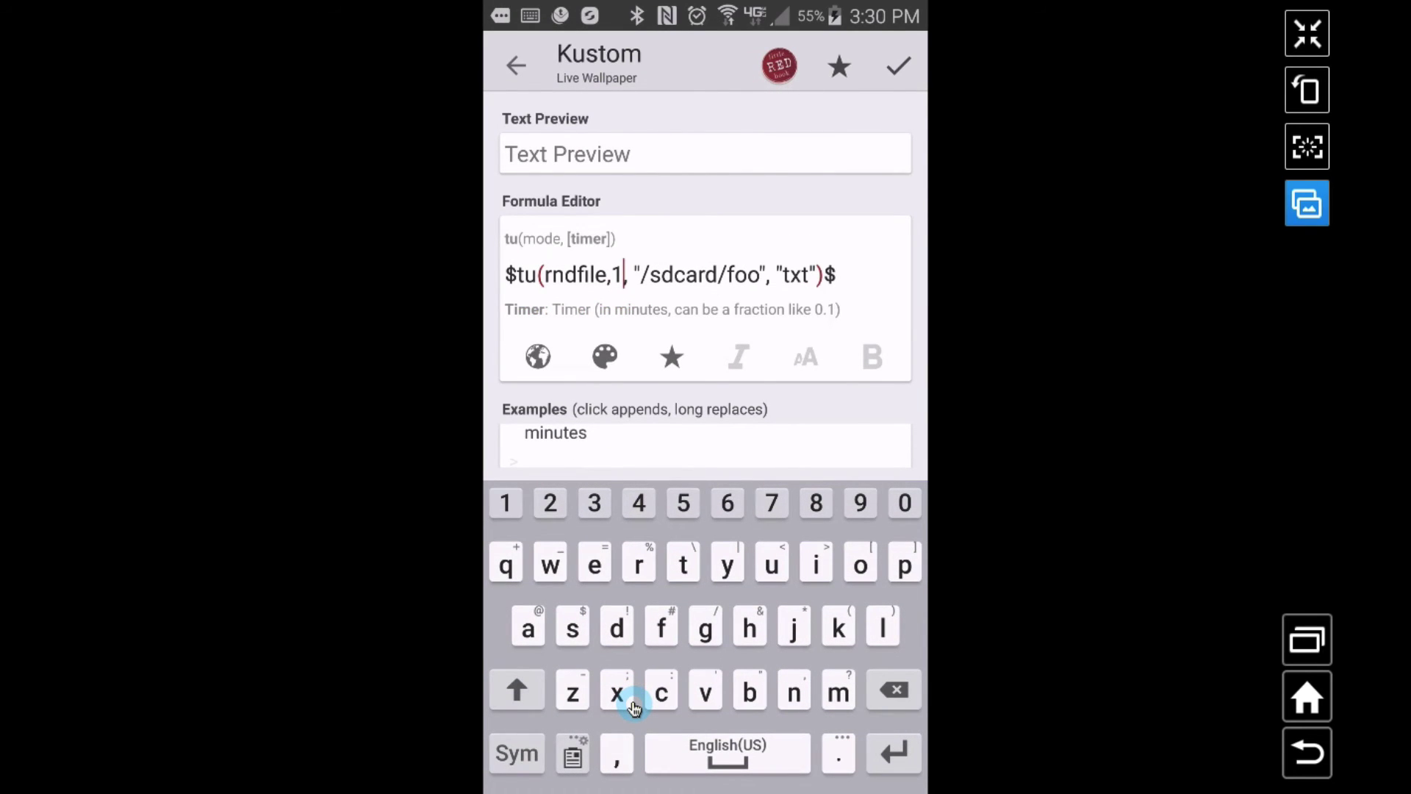
click(517, 752)
text(/3)
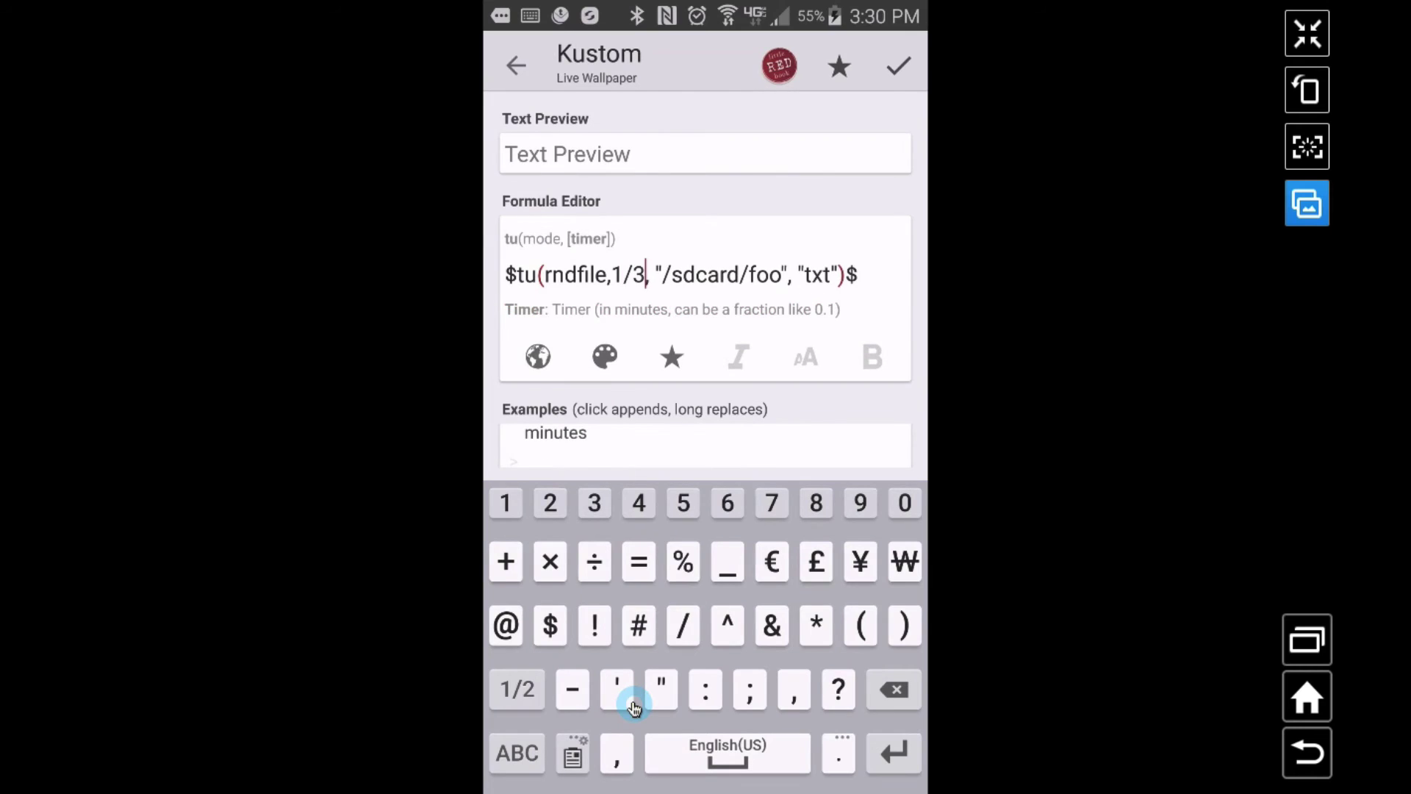
text(0)
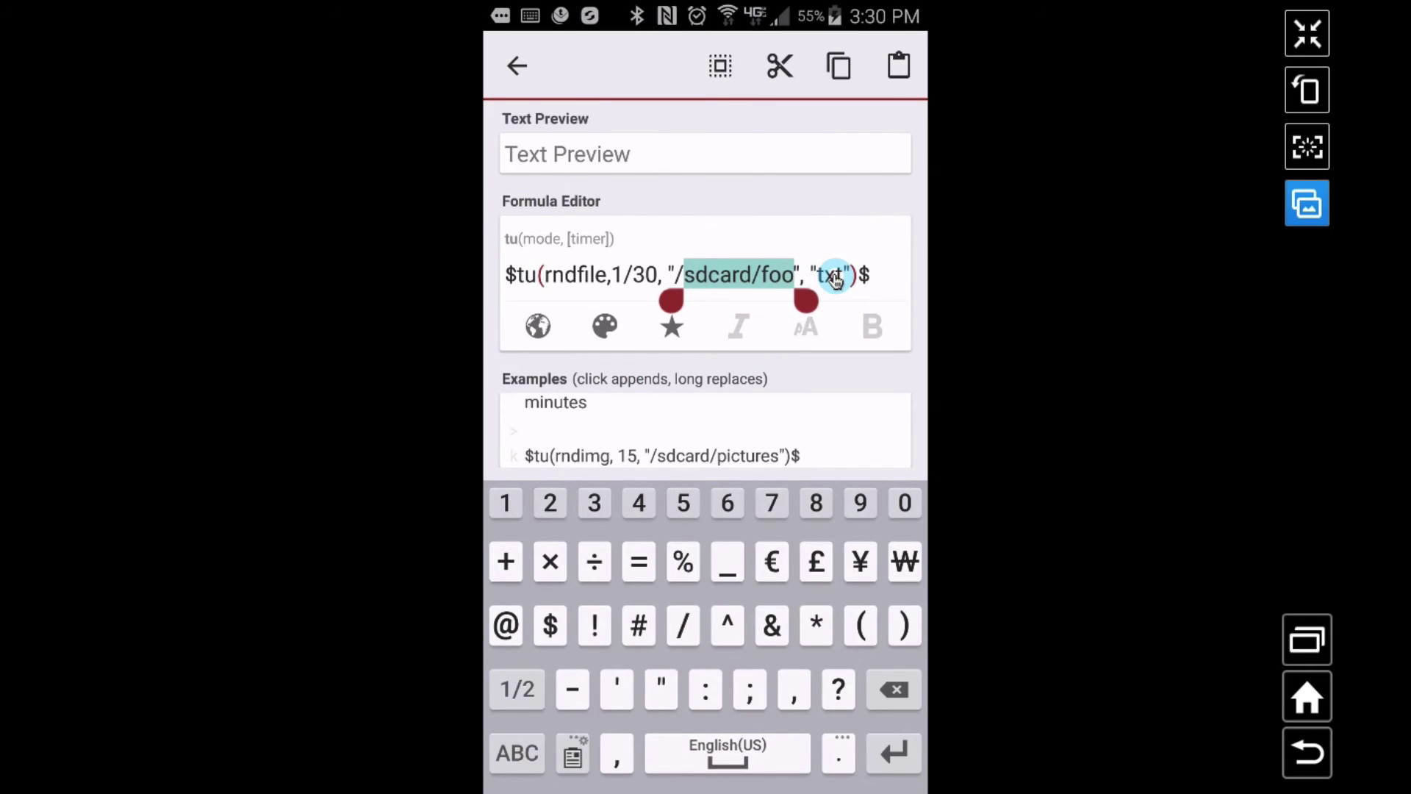
Set the rndfile formula's folder to "/storage/extSdCard/Wallpaper images/klwp tu/" and leave the formula editor.
text(/storage/extSdCard/Wallpaper images/klwp tu/1.jpg)
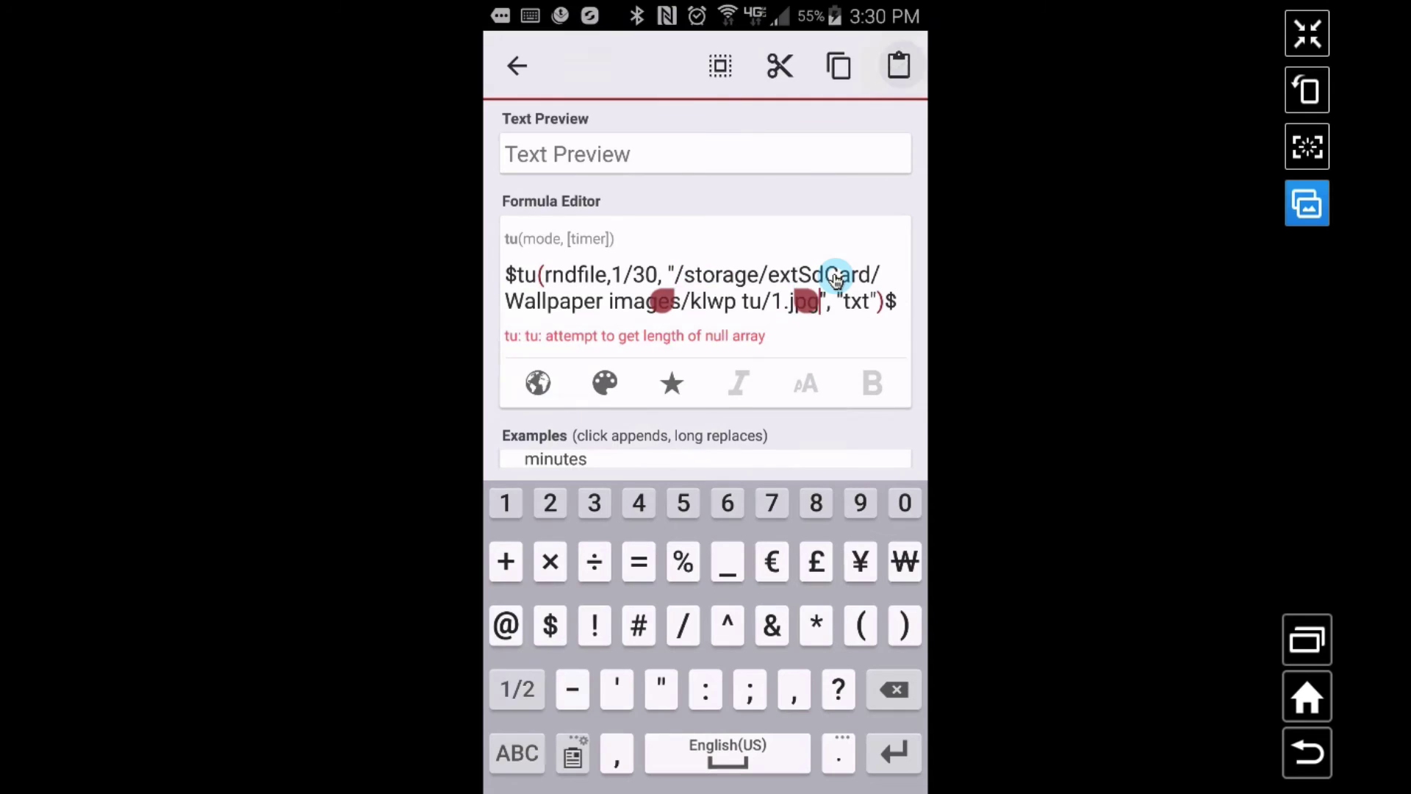
key(BackSpace)
key(BackSpace)
key(BackSpace)
key(BackSpace)
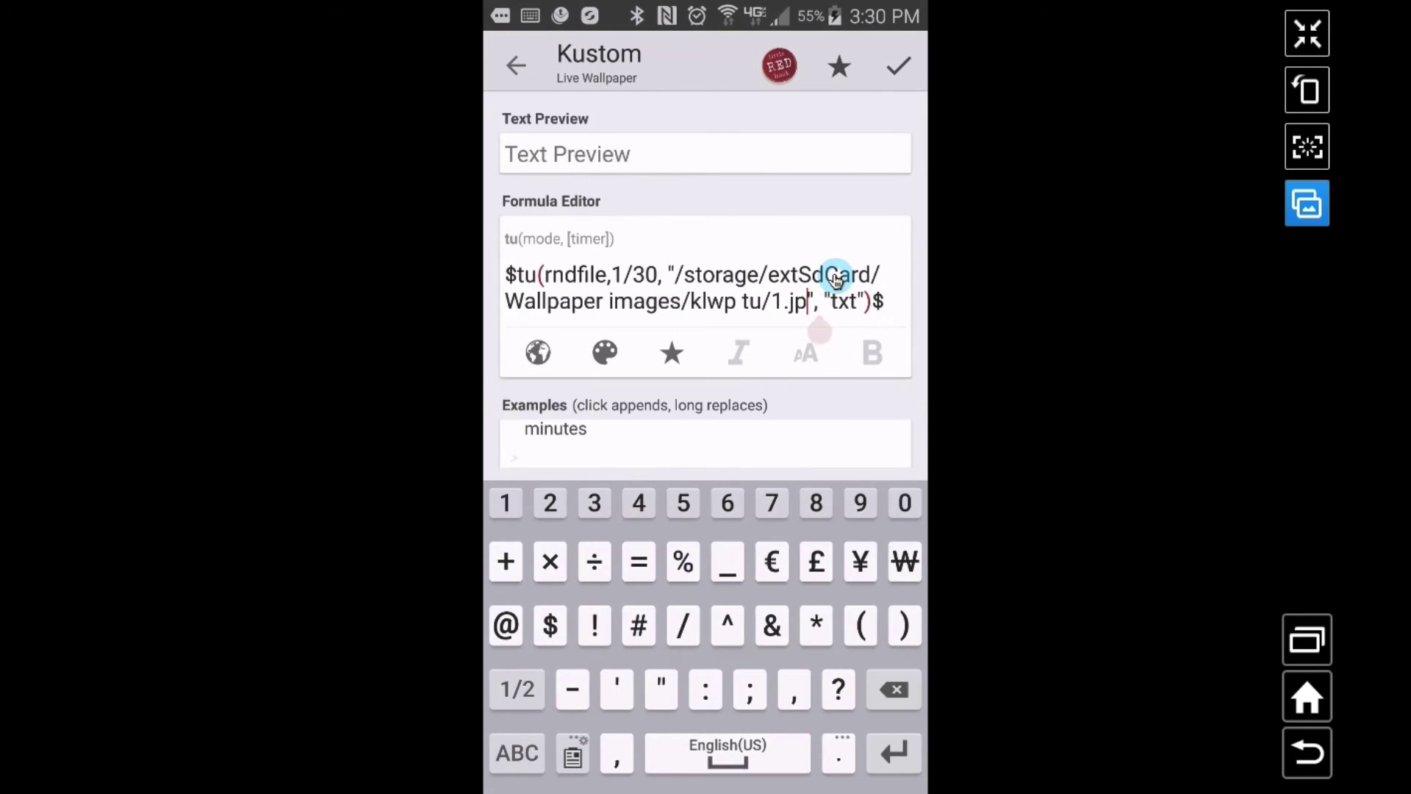
key(BackSpace)
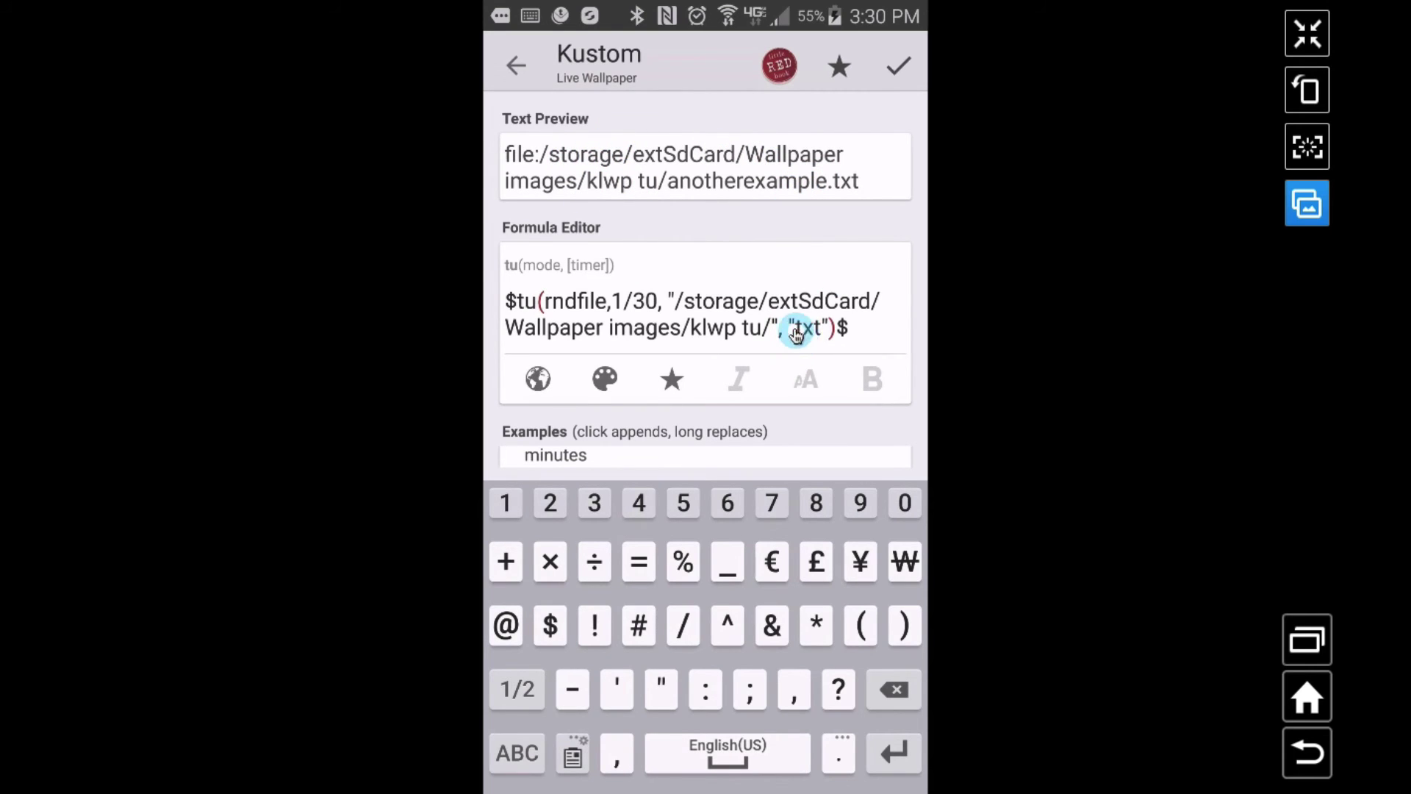
key(Escape)
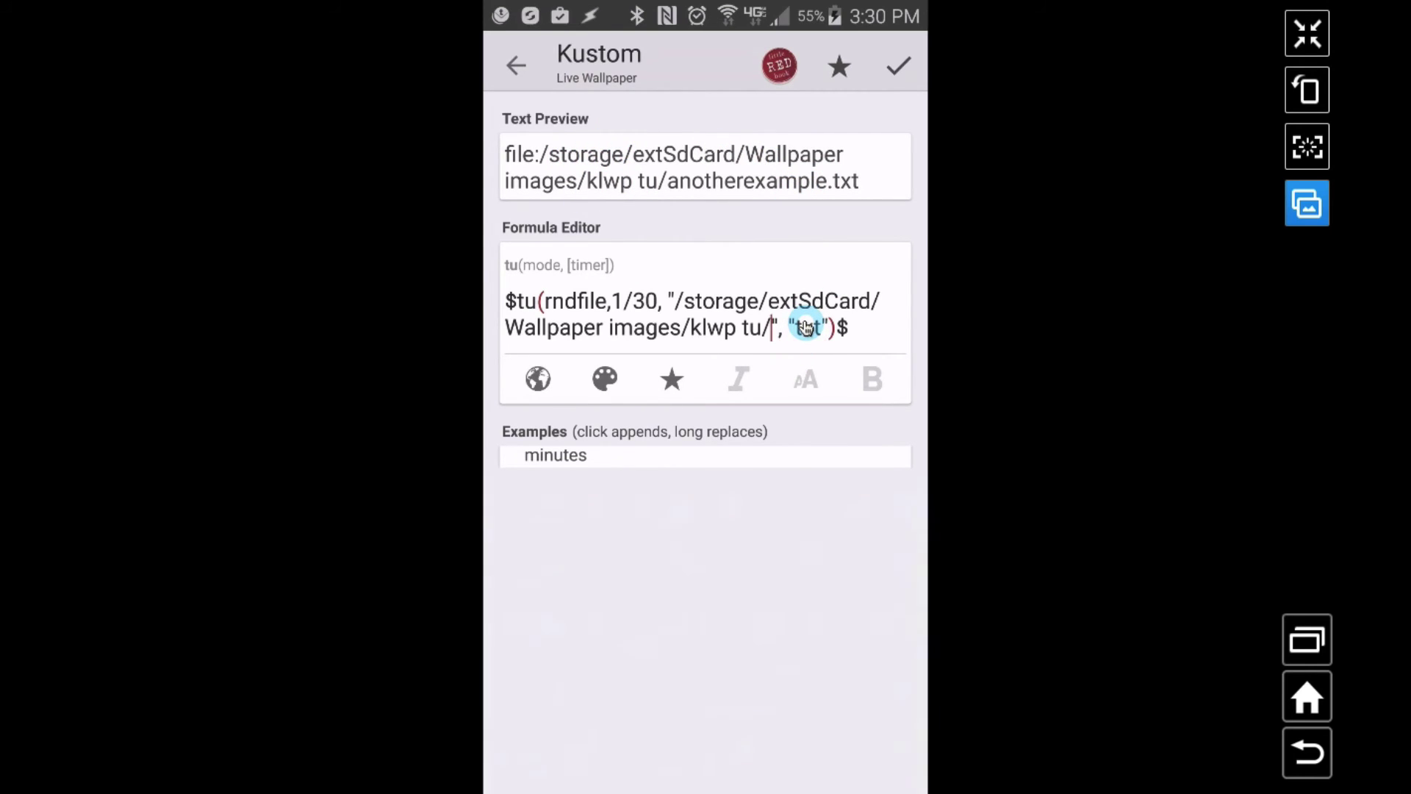
key(Escape)
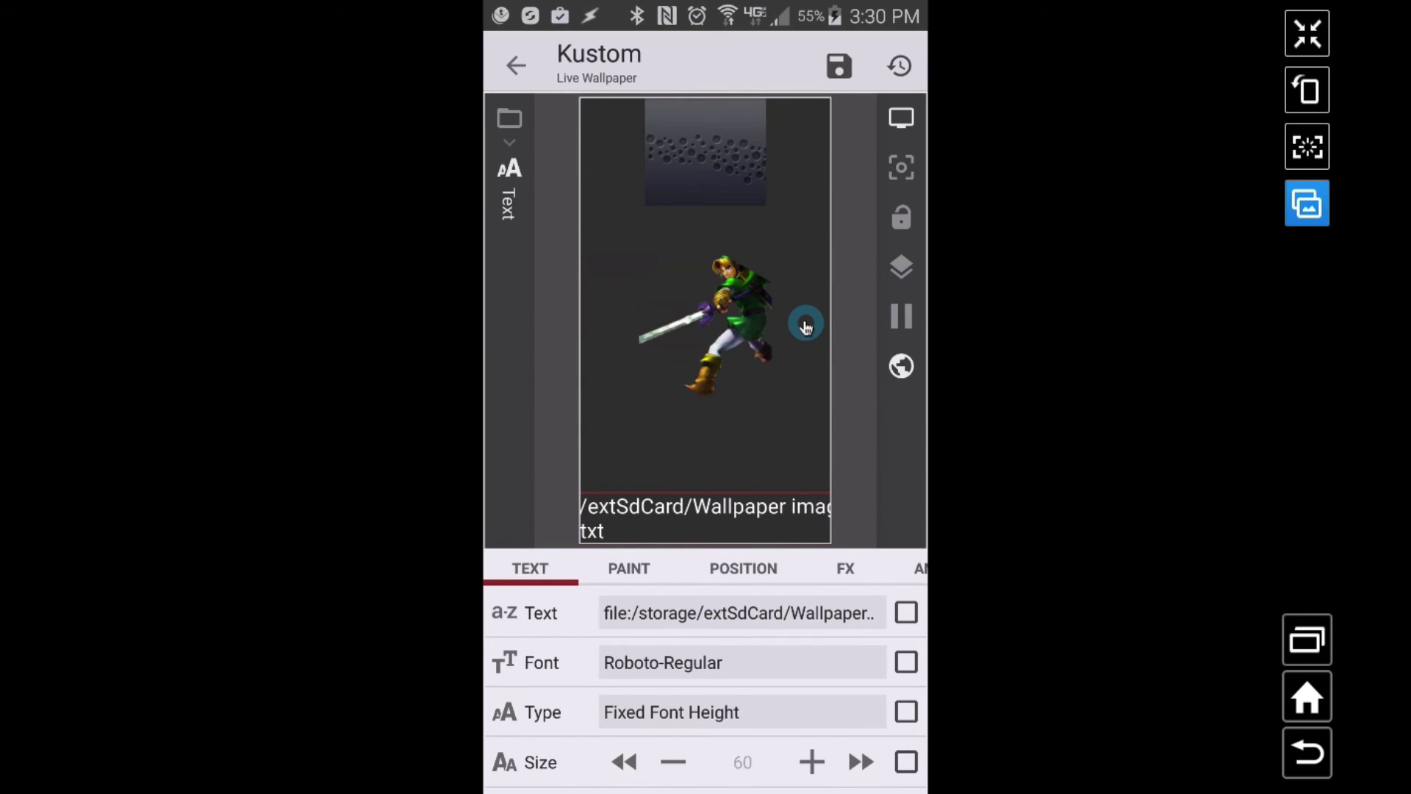
Change the bottom text item's sizing type to Fit Width.
scroll(706, 698, down, 2)
click(672, 659)
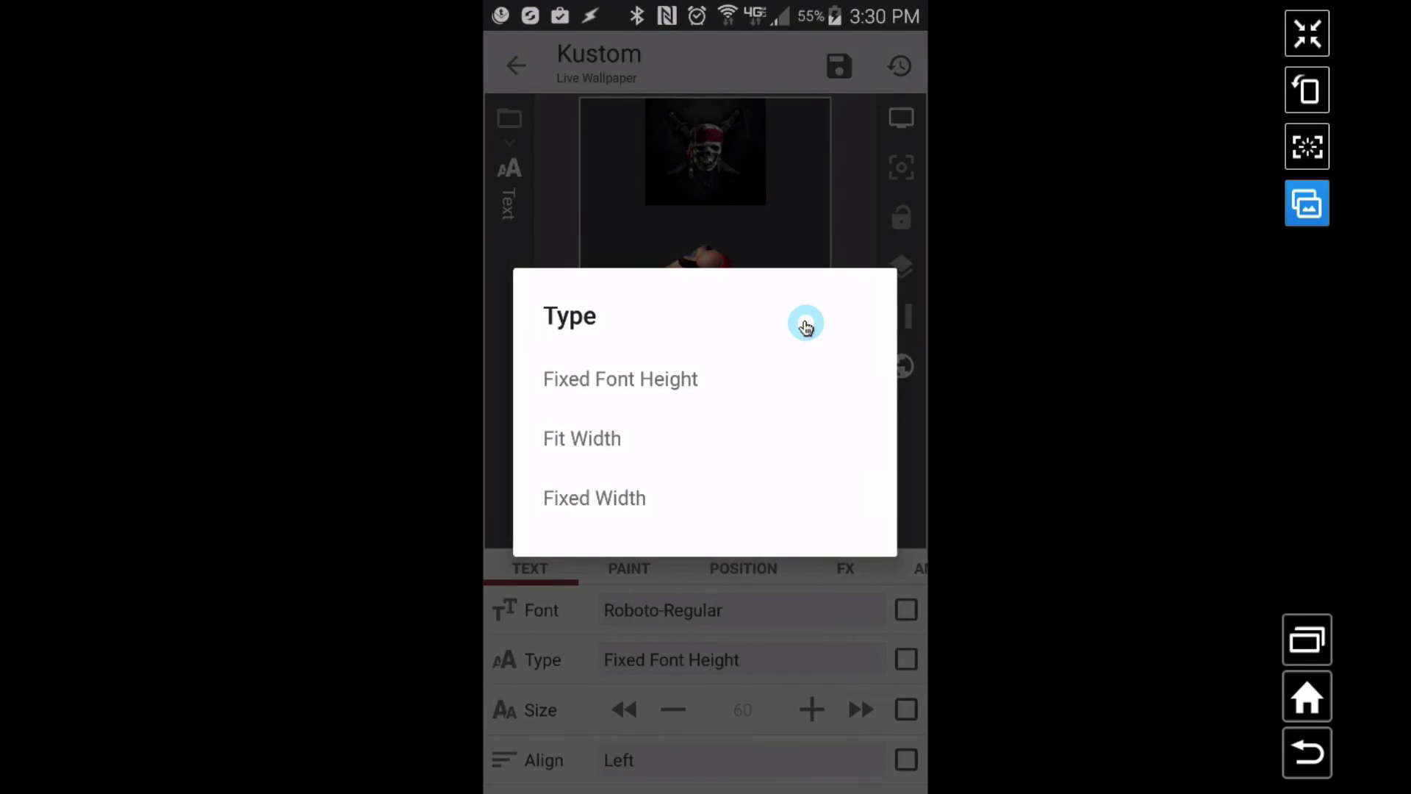
key(Down)
key(Down)
key(Return)
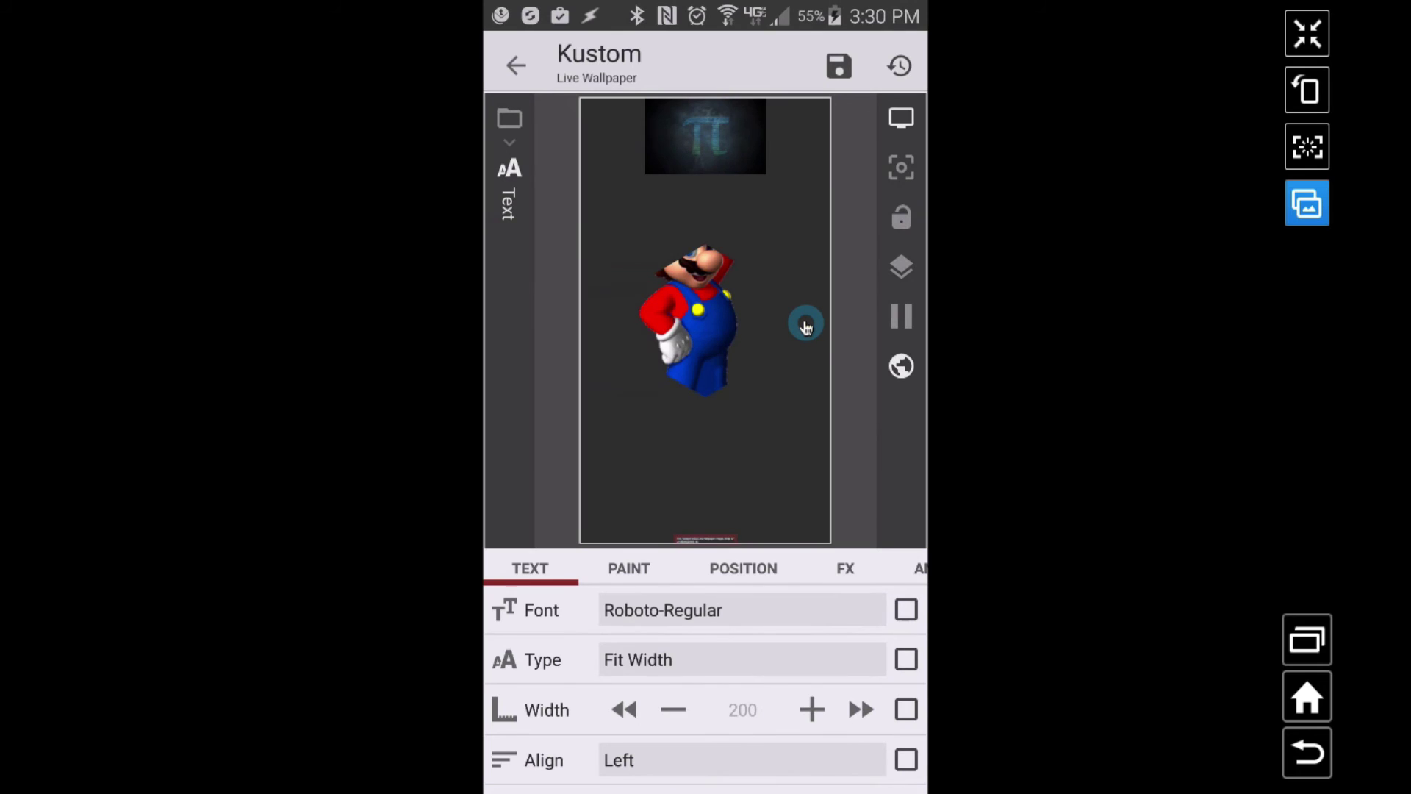
Increase the bottom text item's width to 780 so the file path spans the wallpaper.
click(861, 709)
click(861, 709)
click(861, 709)
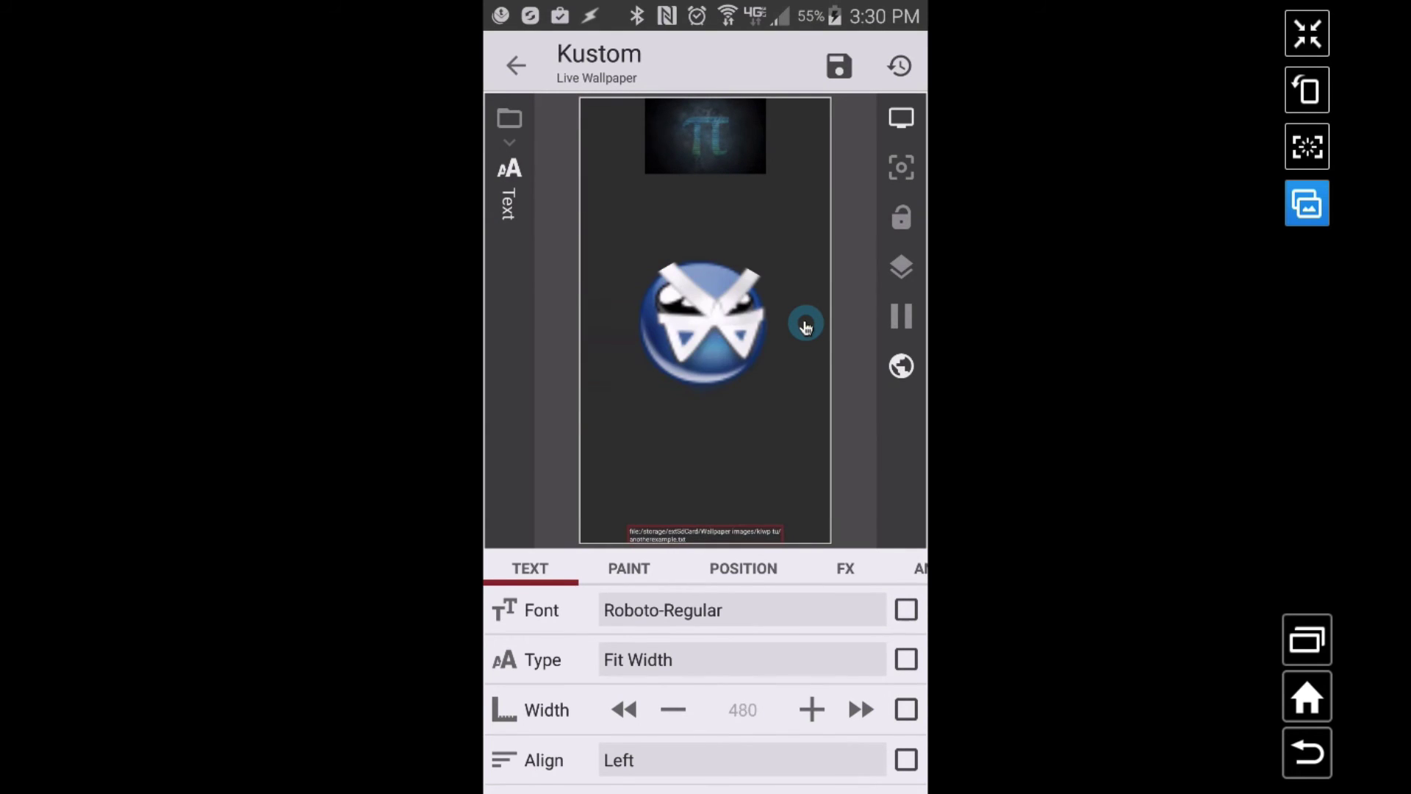
click(861, 709)
click(862, 709)
click(861, 709)
click(861, 709)
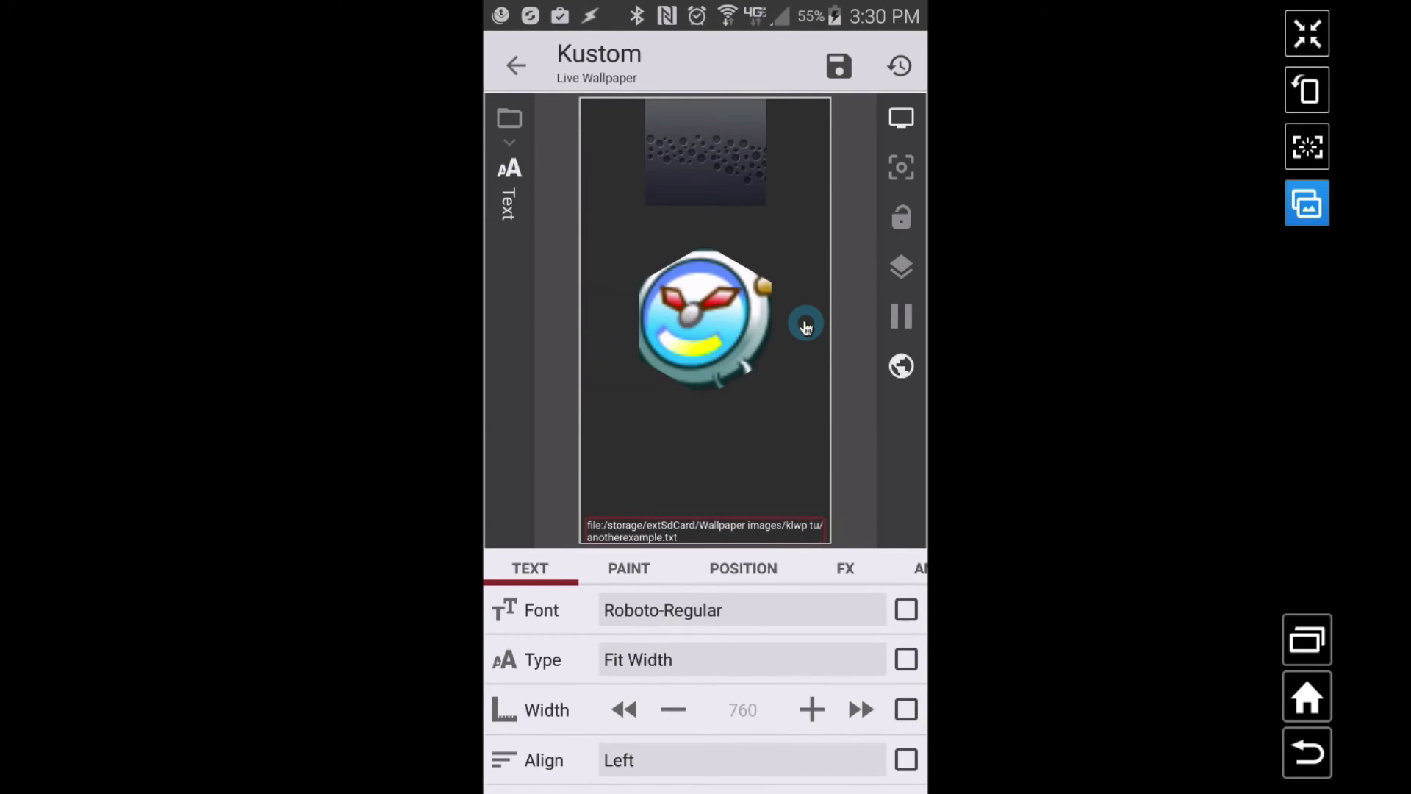
click(861, 709)
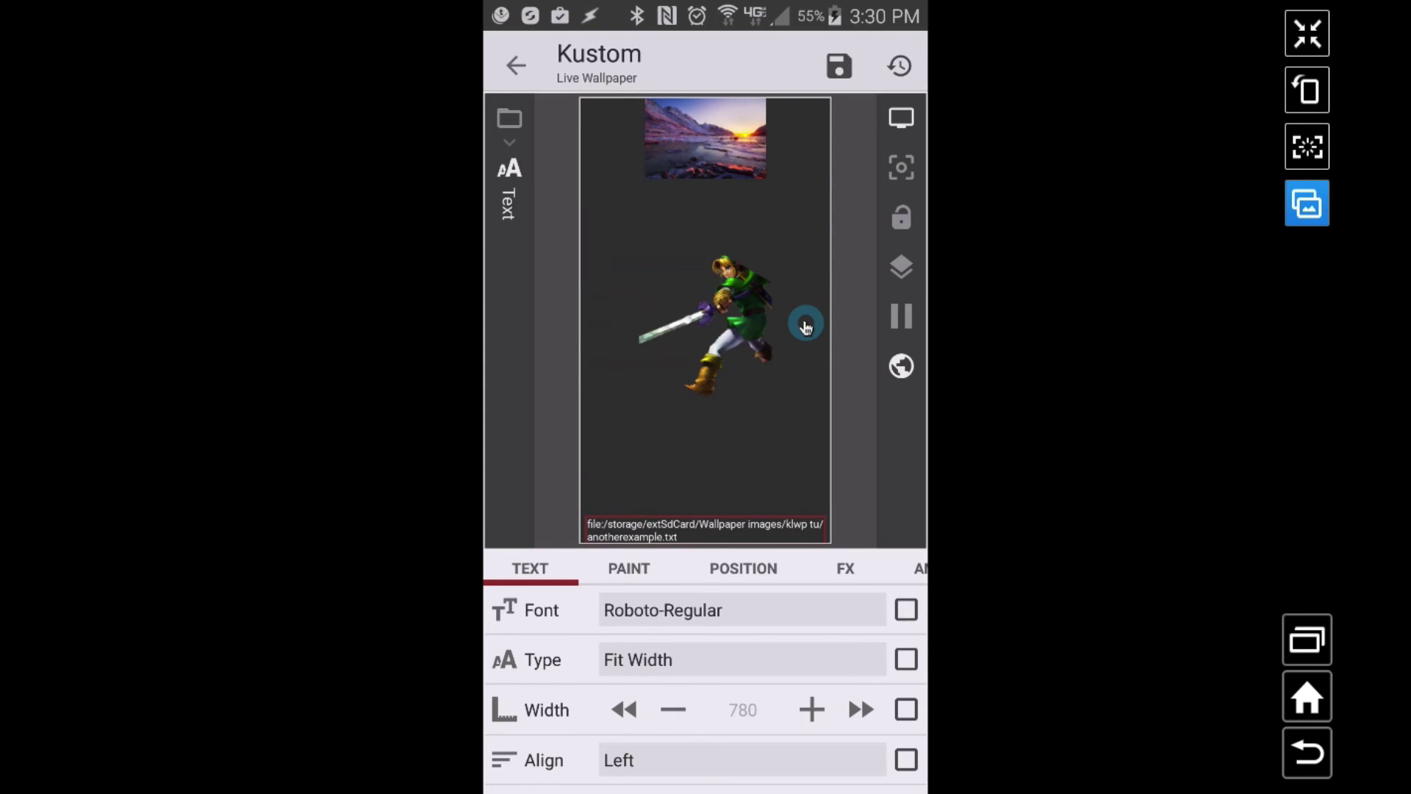
Check the text item's rndfile formula, save the wallpaper, and go to the home screen.
click(806, 326)
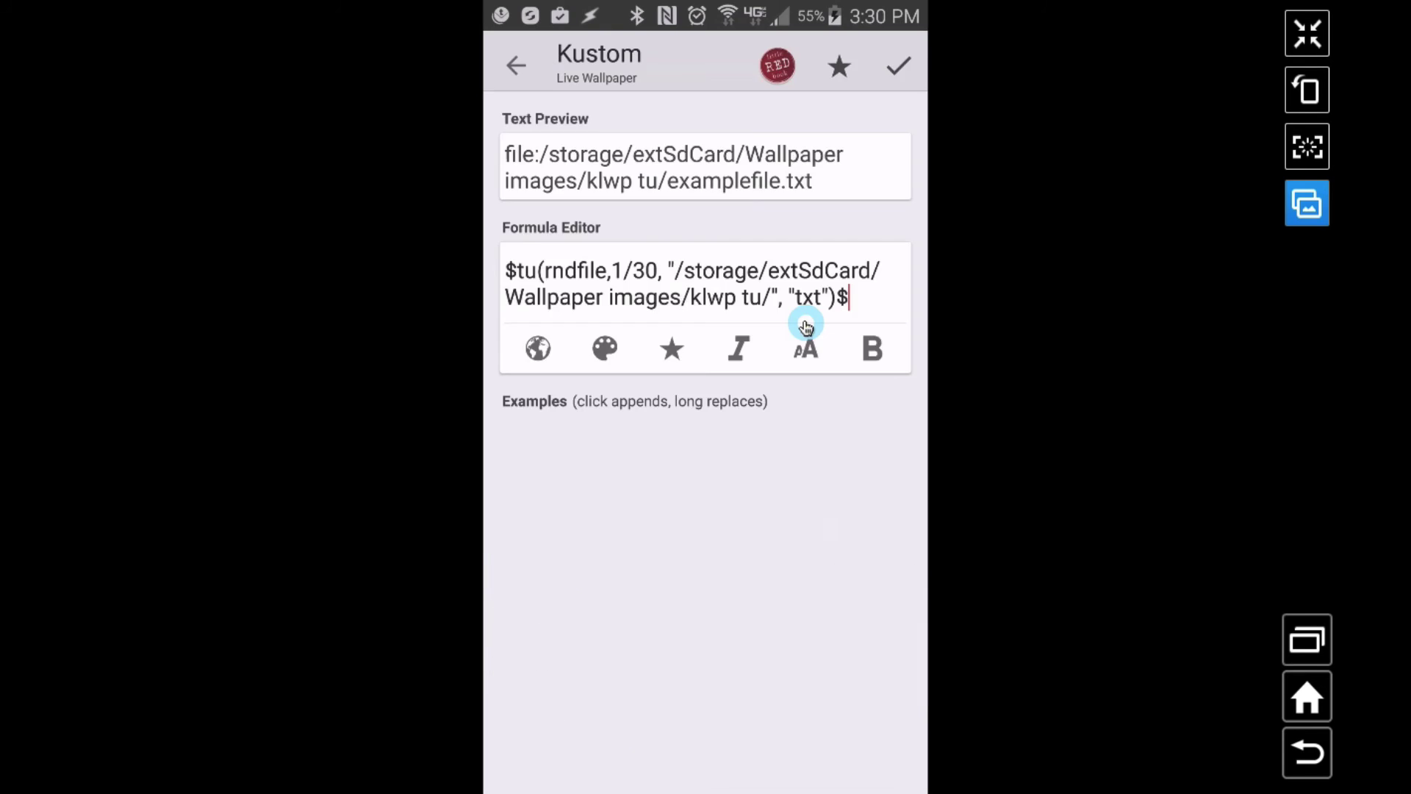
key(Escape)
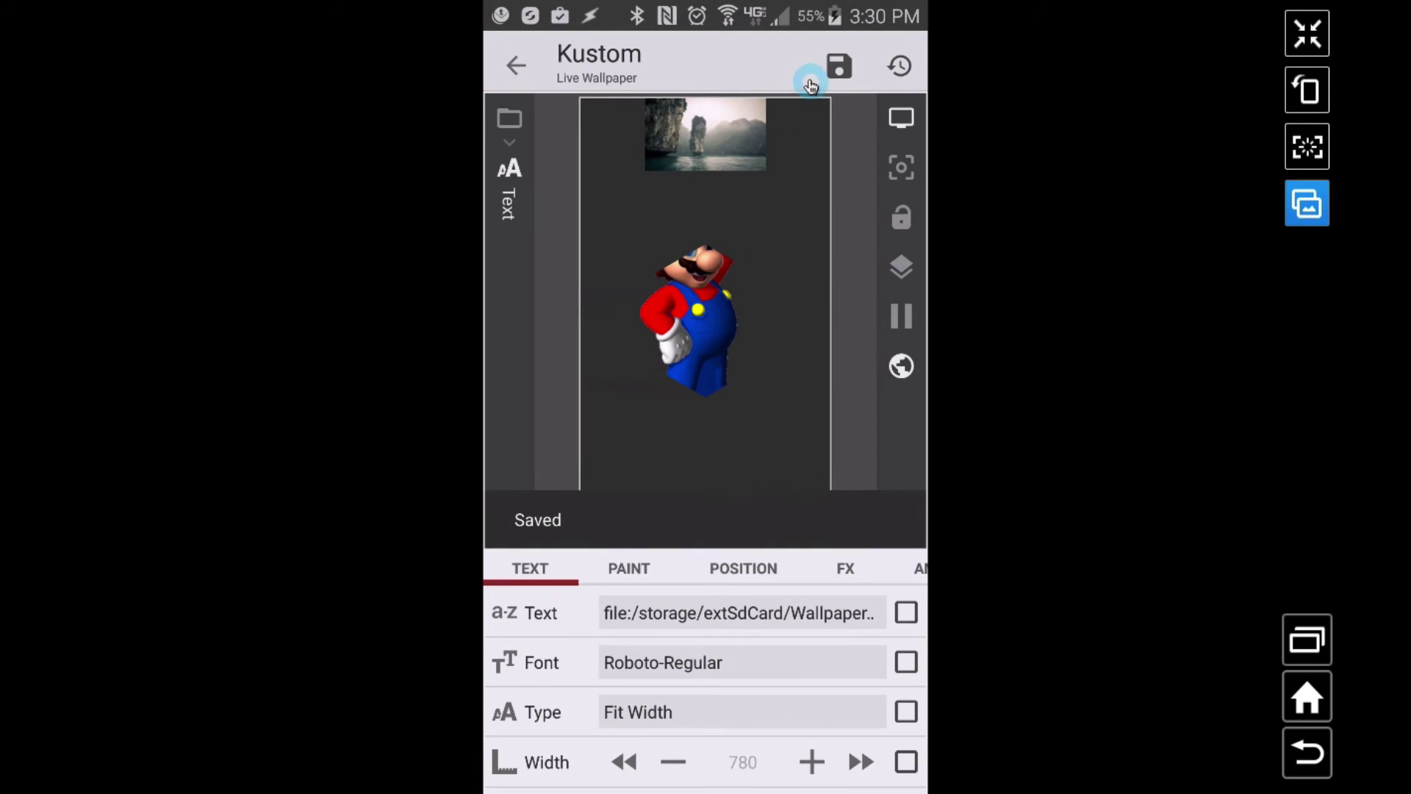
click(839, 65)
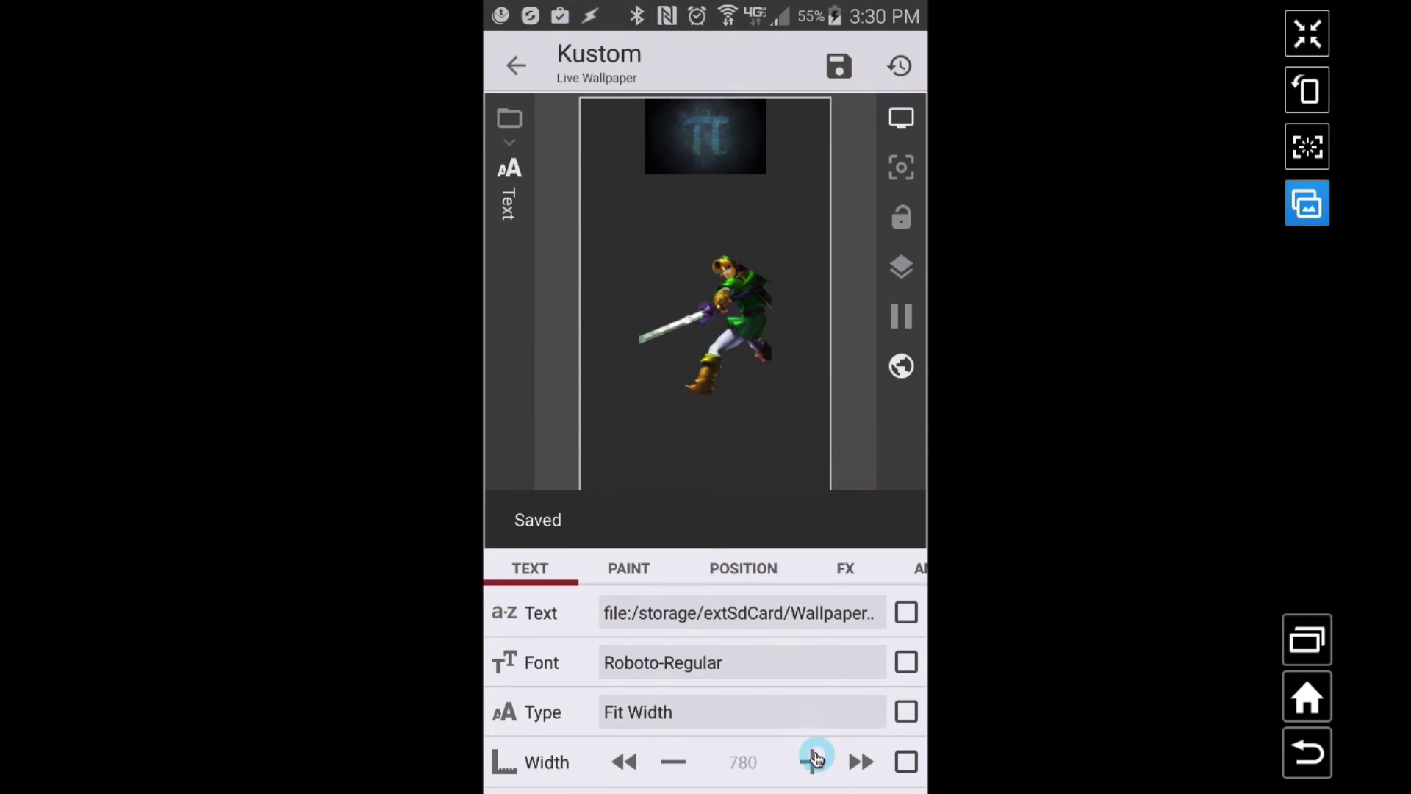
click(1305, 702)
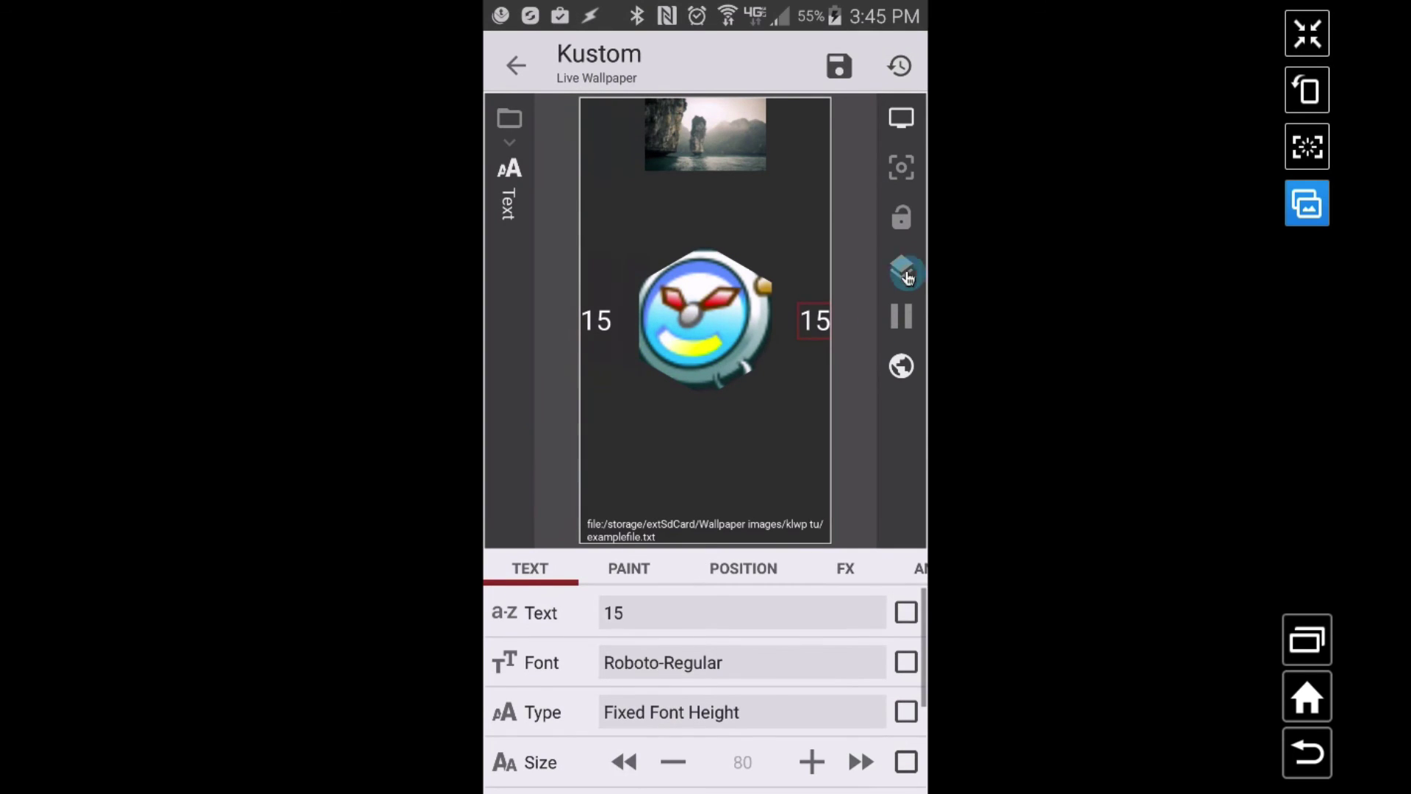
Open the formula of the number text item at the wallpaper's right edge and show the tu timer utility examples.
click(657, 622)
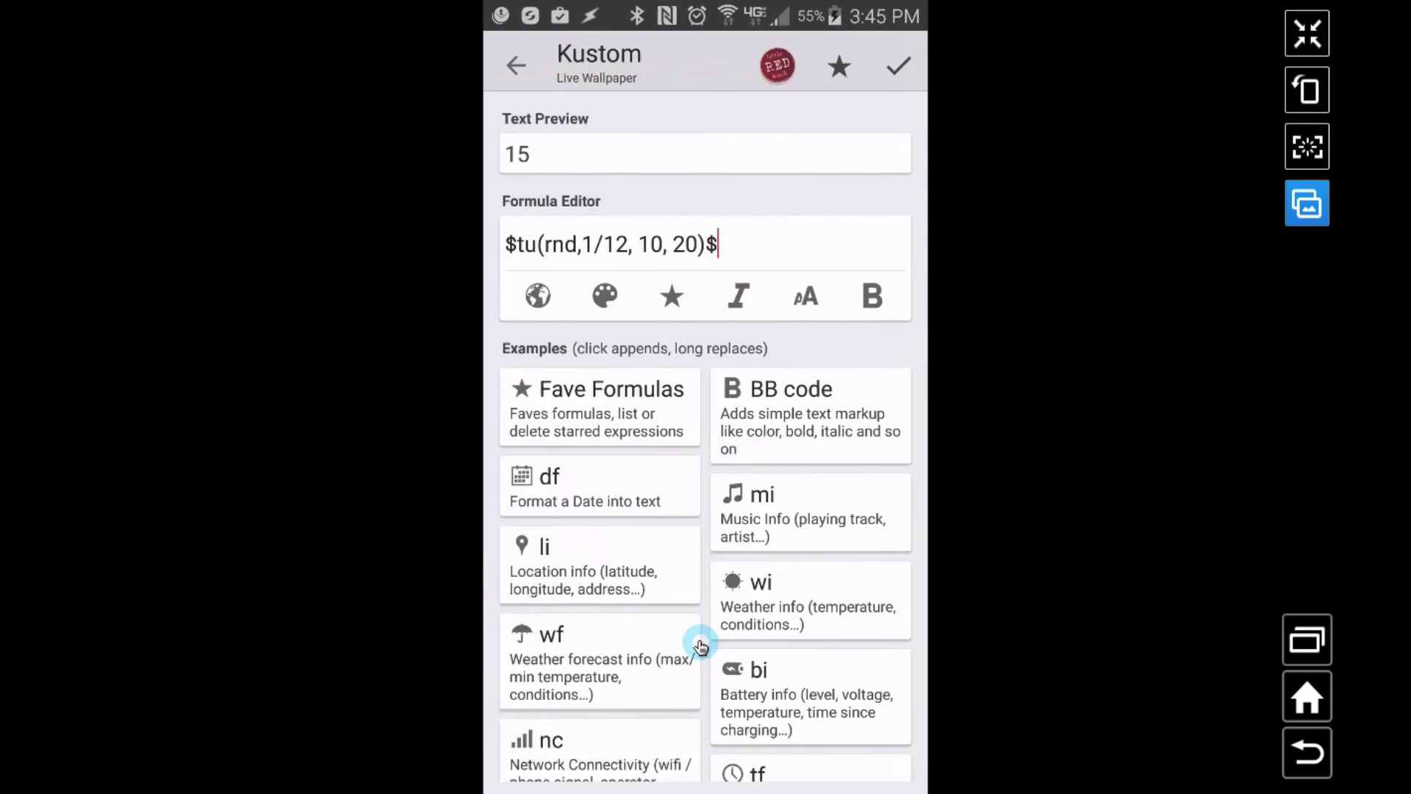
click(568, 243)
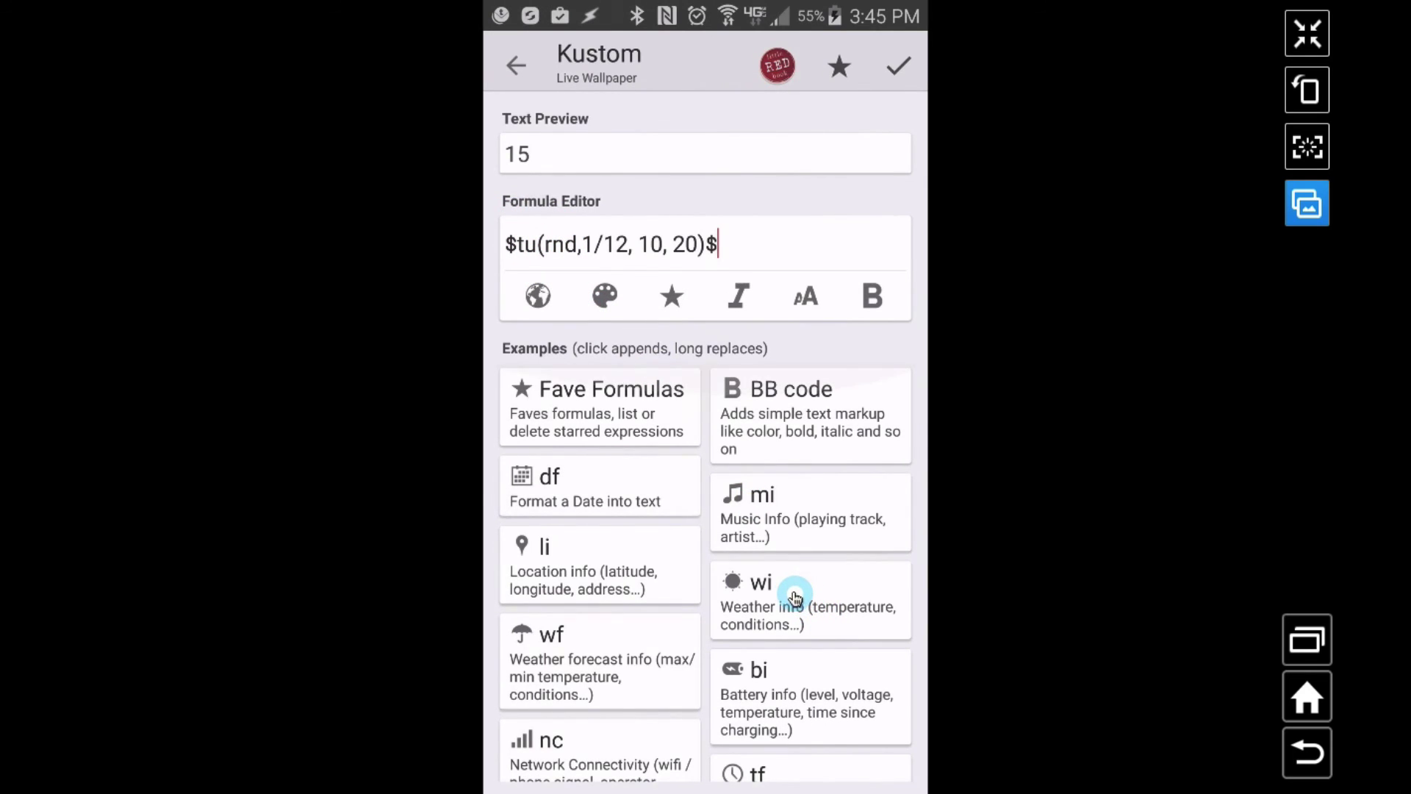
scroll(720, 604, down, 10)
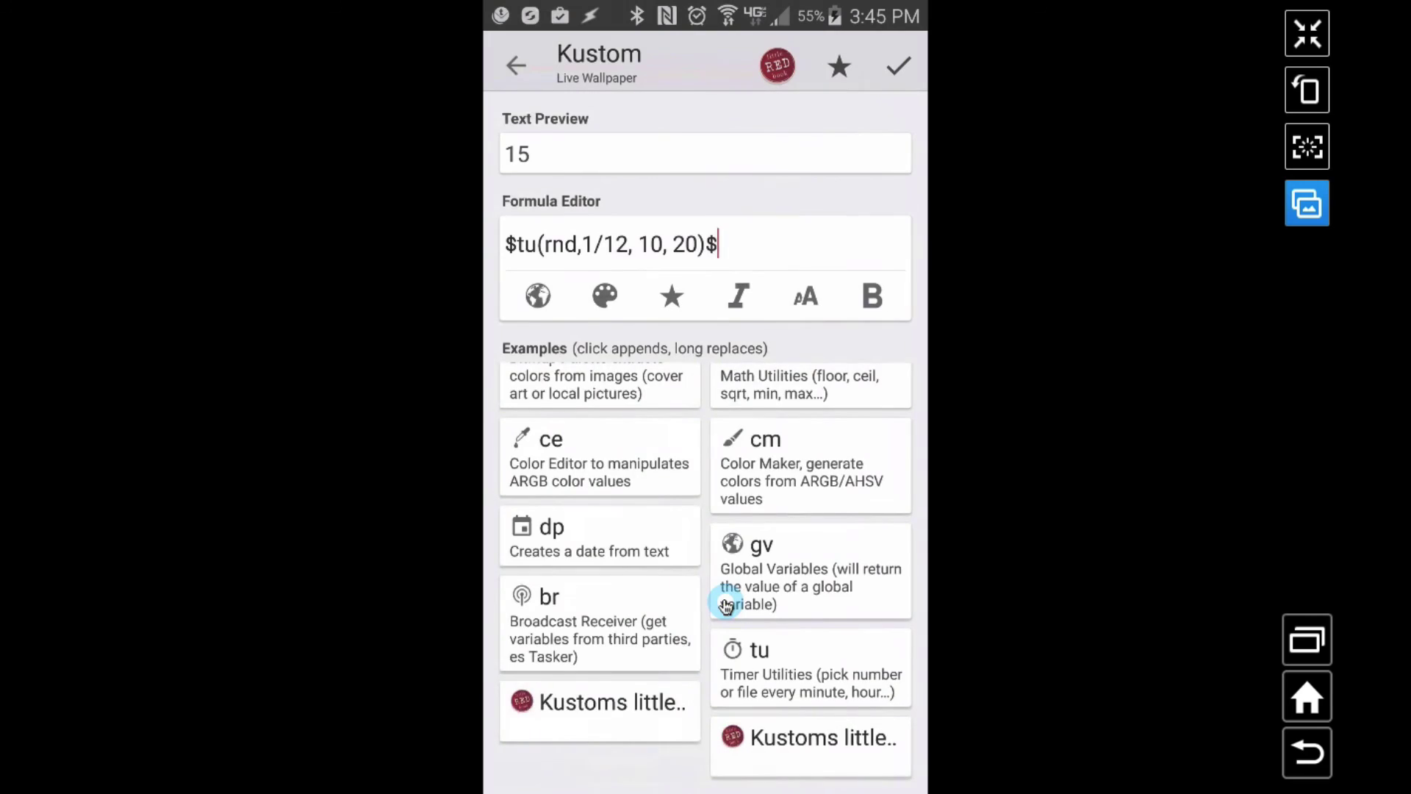
click(726, 604)
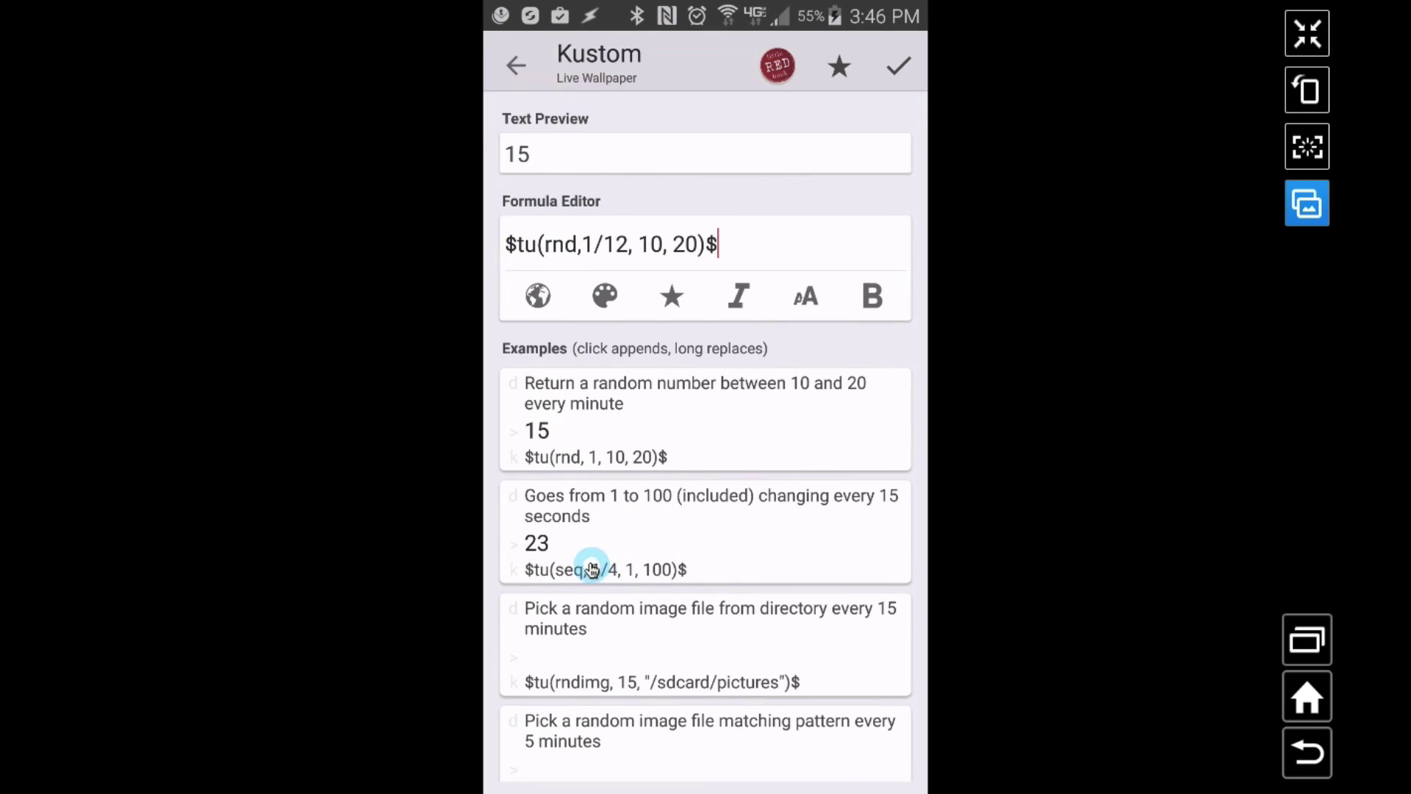
Set the mode of the right-hand number's tu formula to seq, leave the formula editor, and save the wallpaper.
click(575, 254)
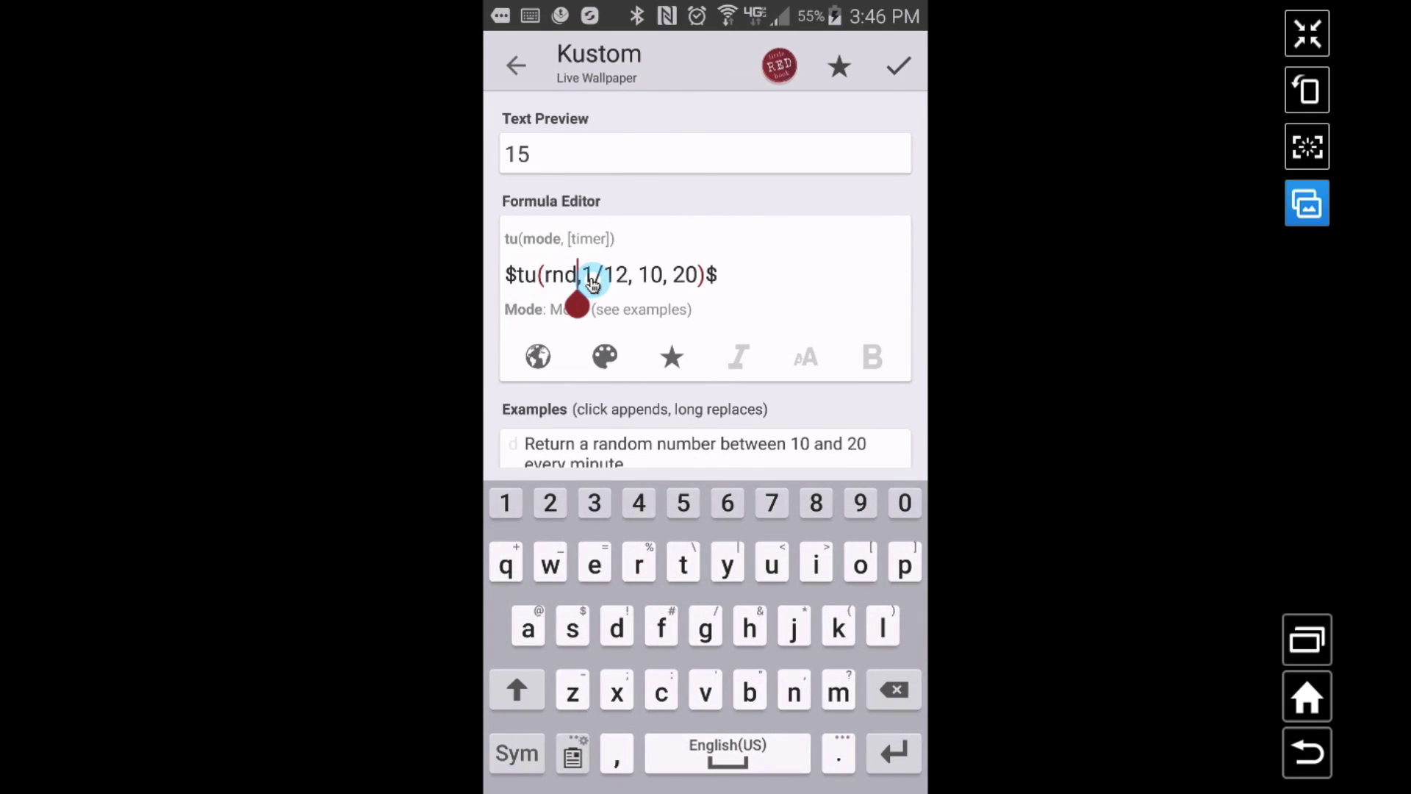
key(BackSpace)
key(BackSpace)
key(BackSpace)
text(seq)
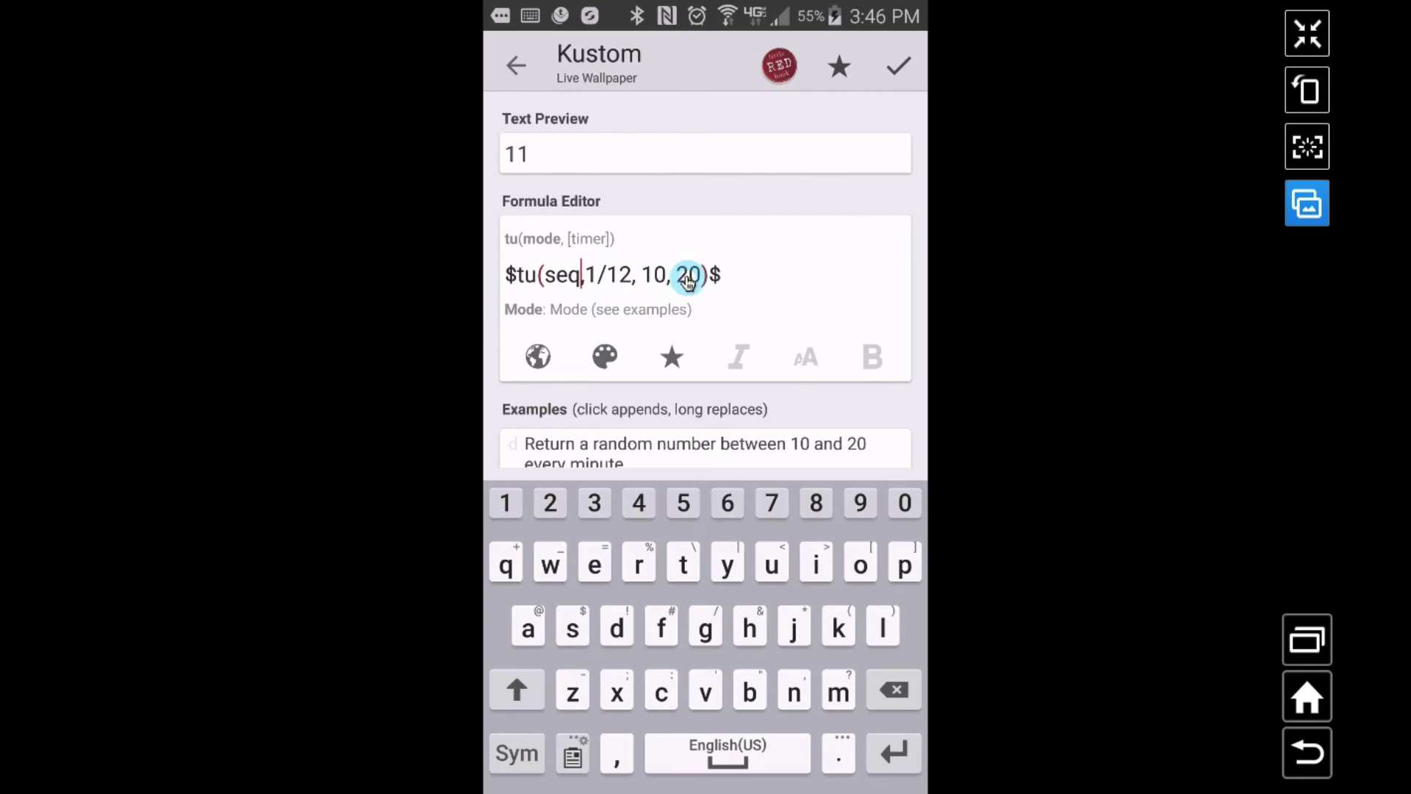
drag(670, 291, 602, 284)
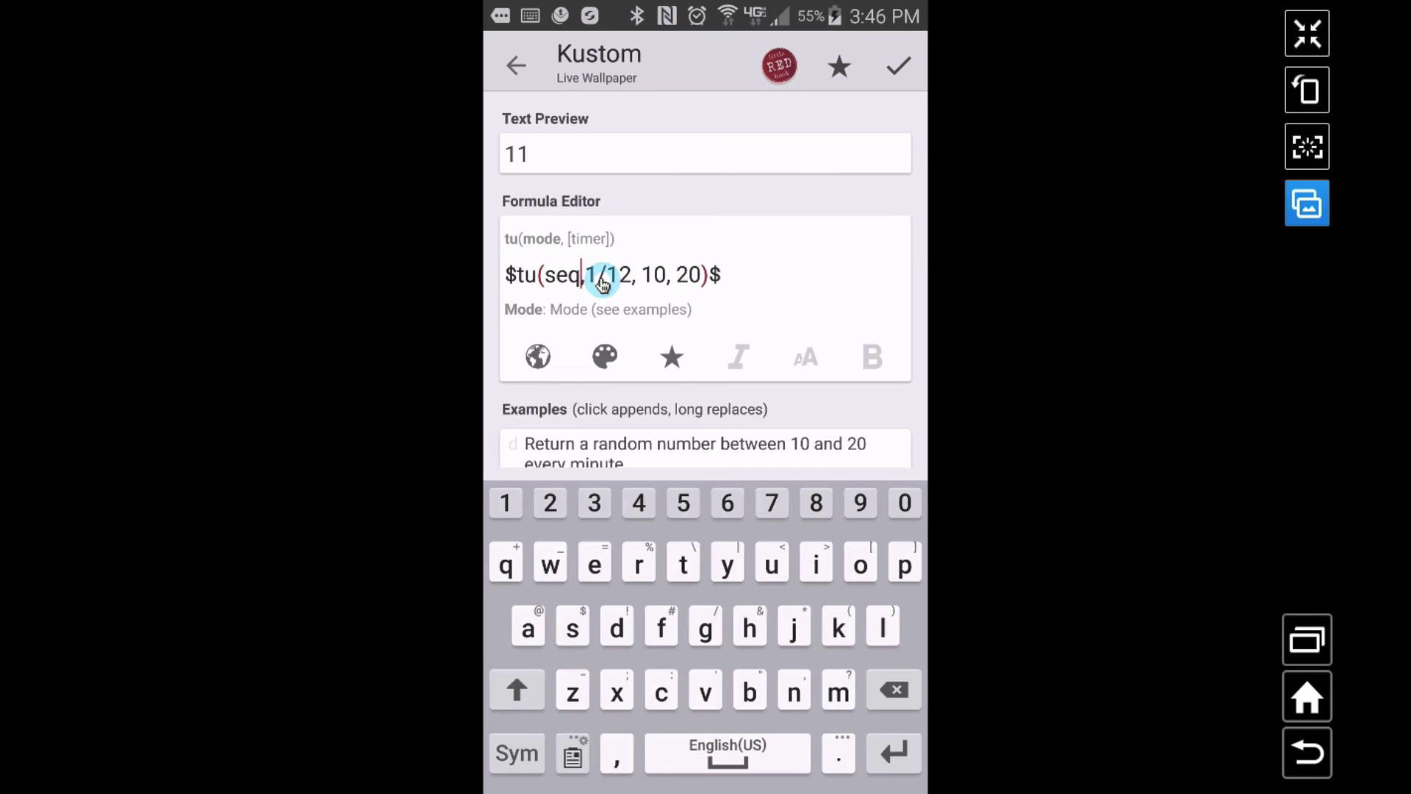
key(Escape)
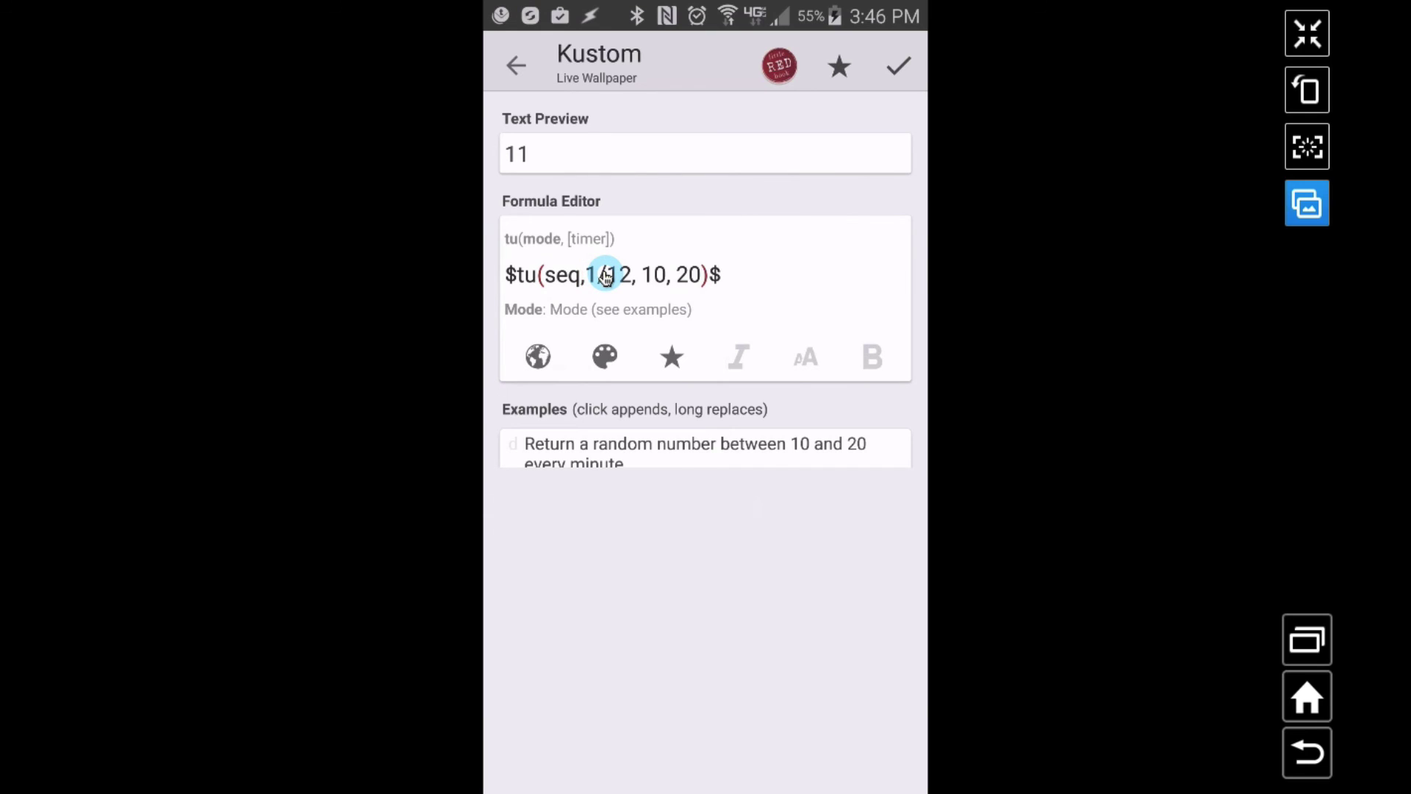
key(Escape)
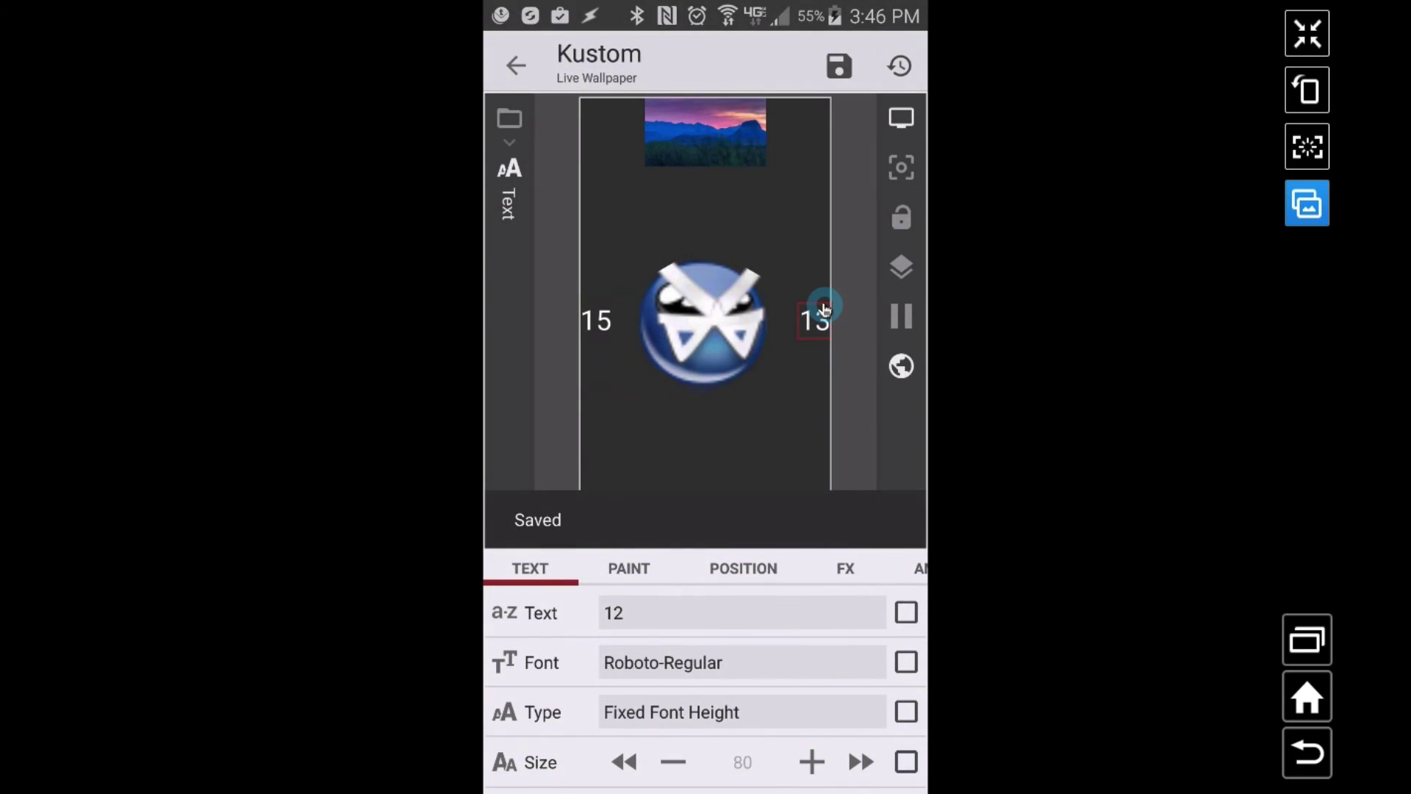
View the live wallpaper on the home screen and compare the random number with the sequential number.
click(825, 308)
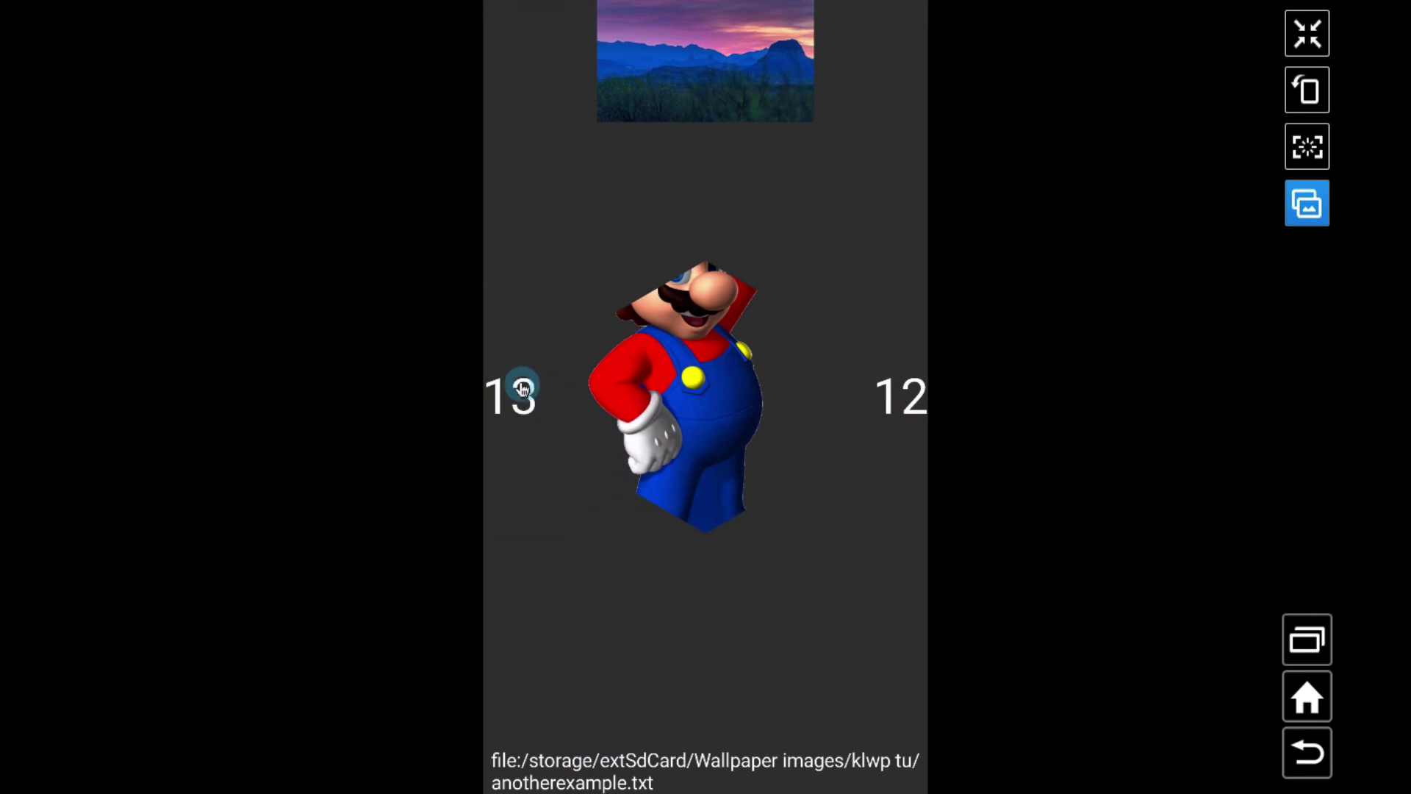
click(510, 402)
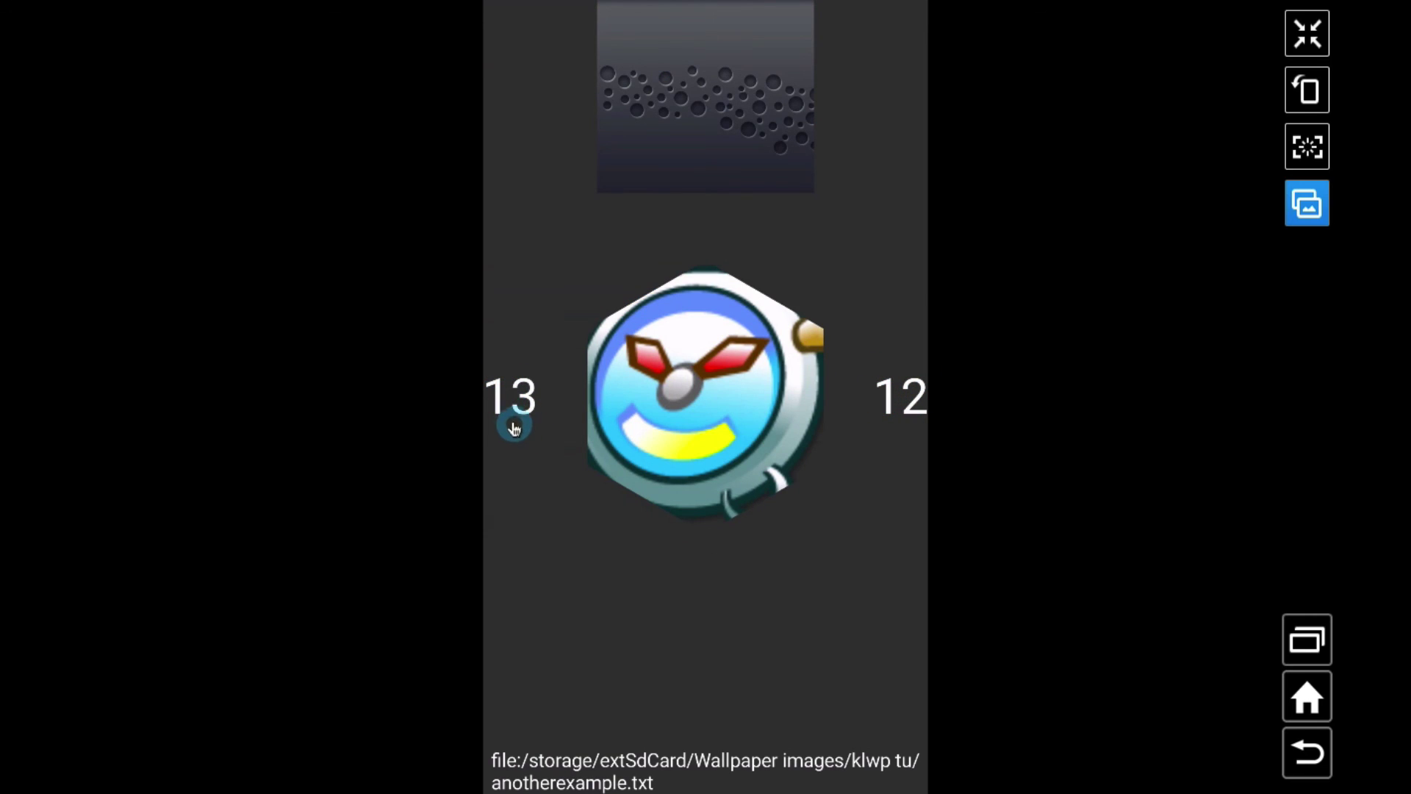
click(513, 426)
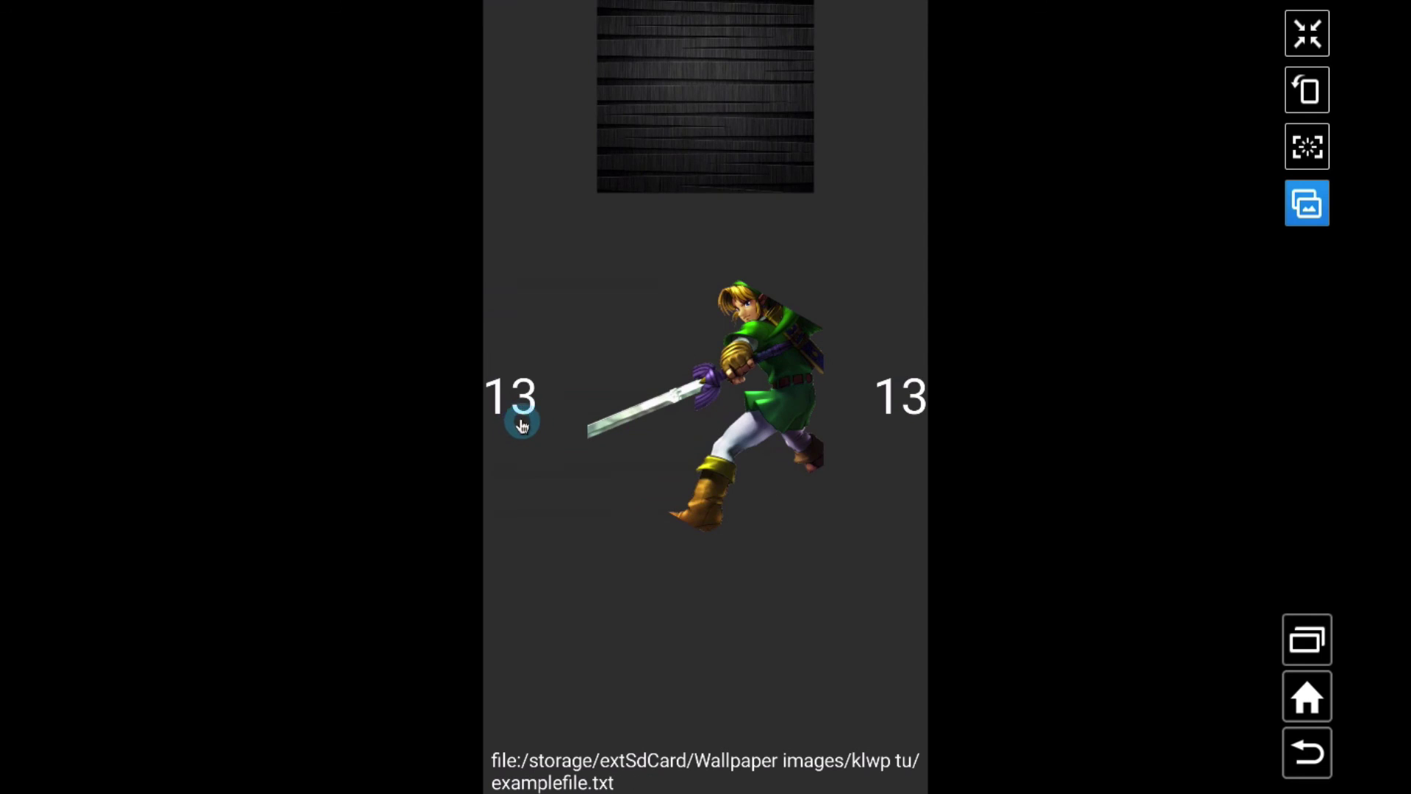